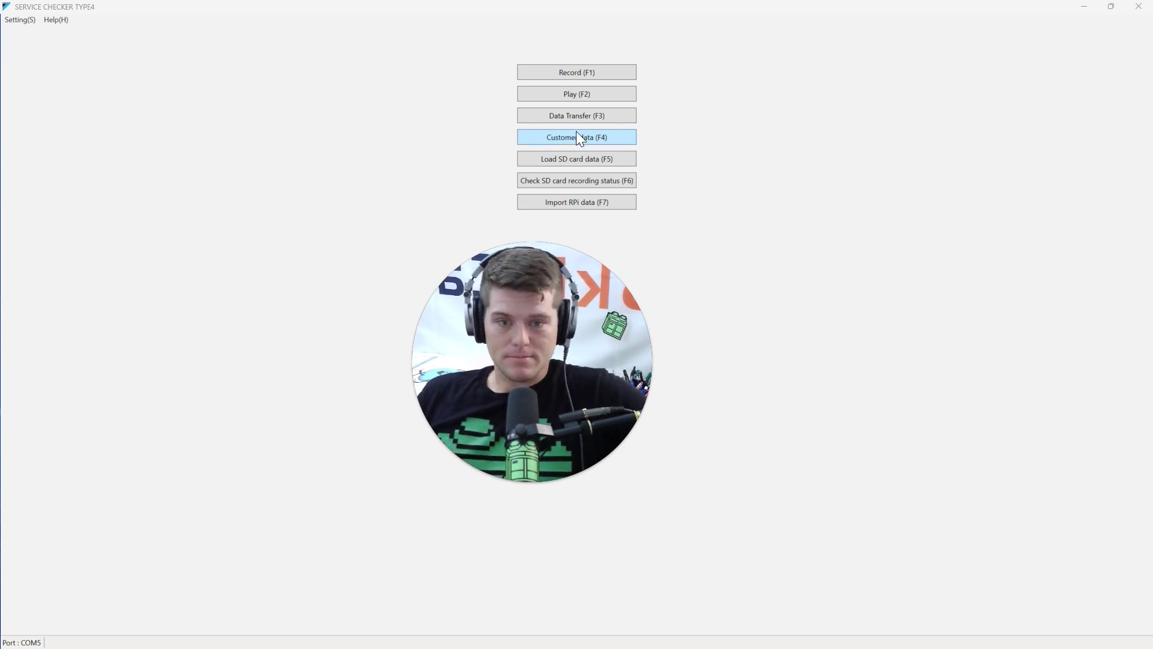
Select the CU 6 System2 recording from the playback list and display its operation data graph
{"action": "left_click", "coordinate": [597, 94]}
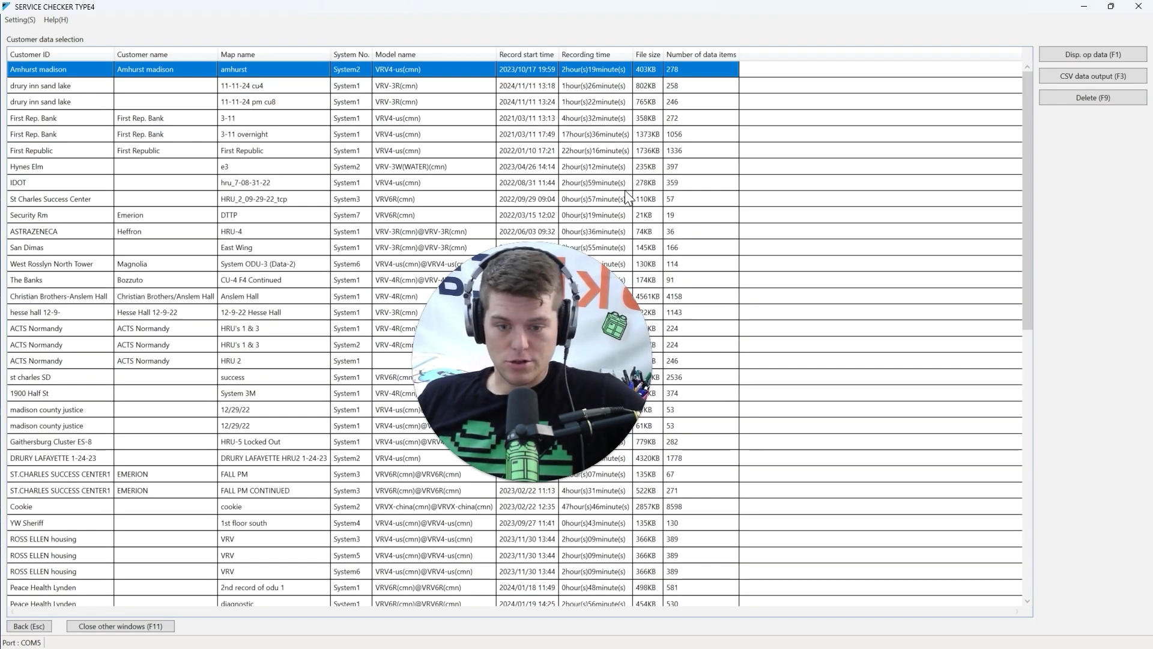
{"action": "scroll", "coordinate": [394, 524], "scroll_direction": "down", "scroll_amount": 10}
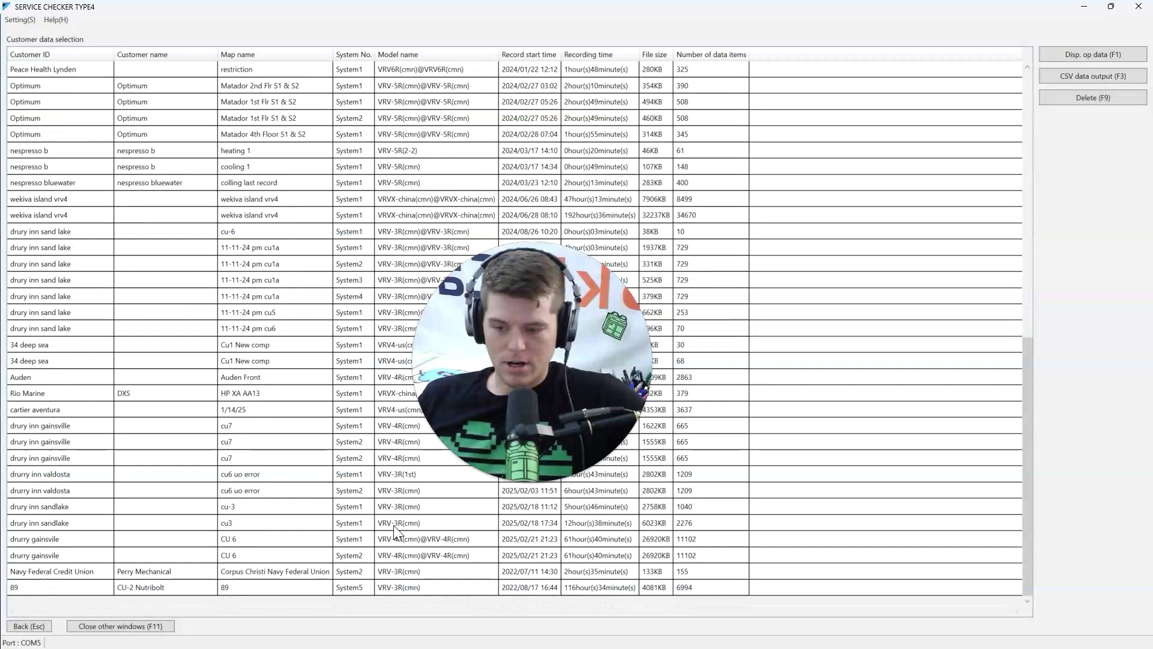
{"action": "left_click", "coordinate": [410, 559]}
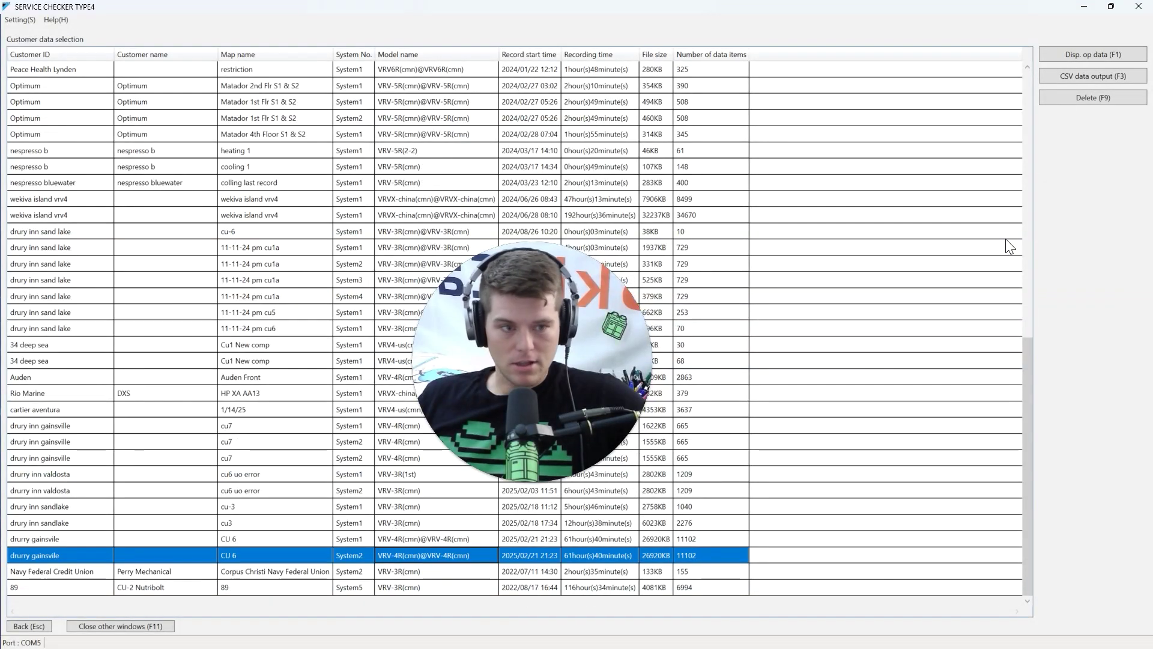
{"action": "left_click", "coordinate": [1091, 56]}
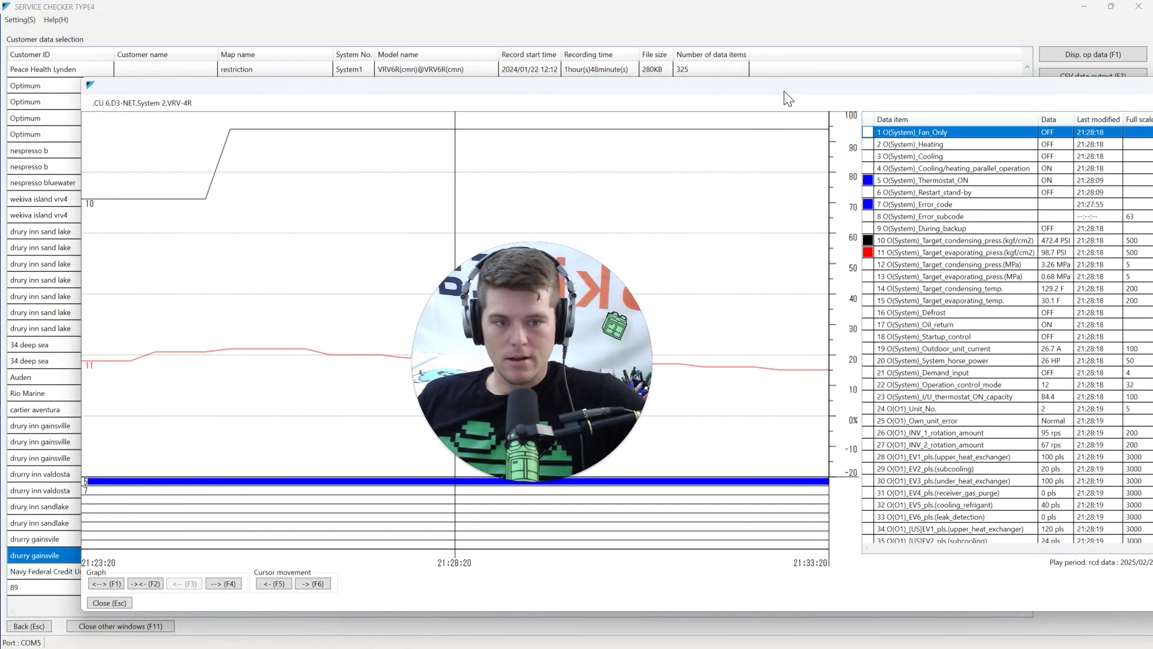
Maximize the graph window and scroll the data-item list down toward the I-19 rows
{"action": "left_click_drag", "start_coordinate": [784, 92], "coordinate": [762, 4]}
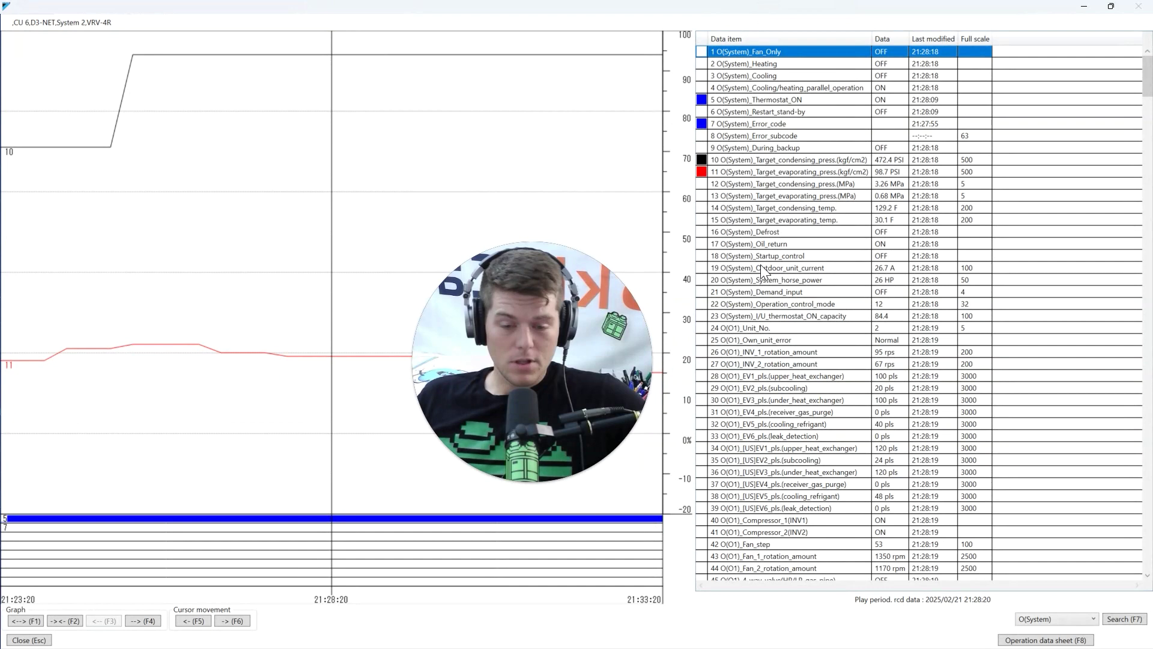
{"action": "left_click_drag", "start_coordinate": [593, 413], "coordinate": [589, 288]}
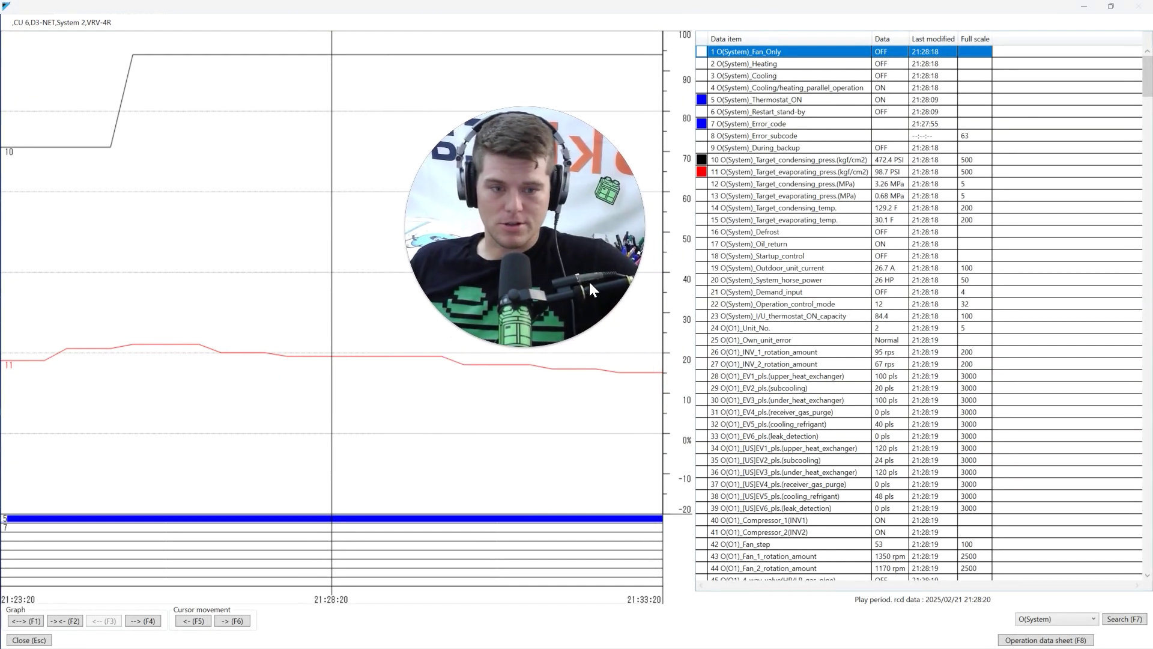
{"action": "scroll", "coordinate": [745, 348], "scroll_direction": "down", "scroll_amount": 10}
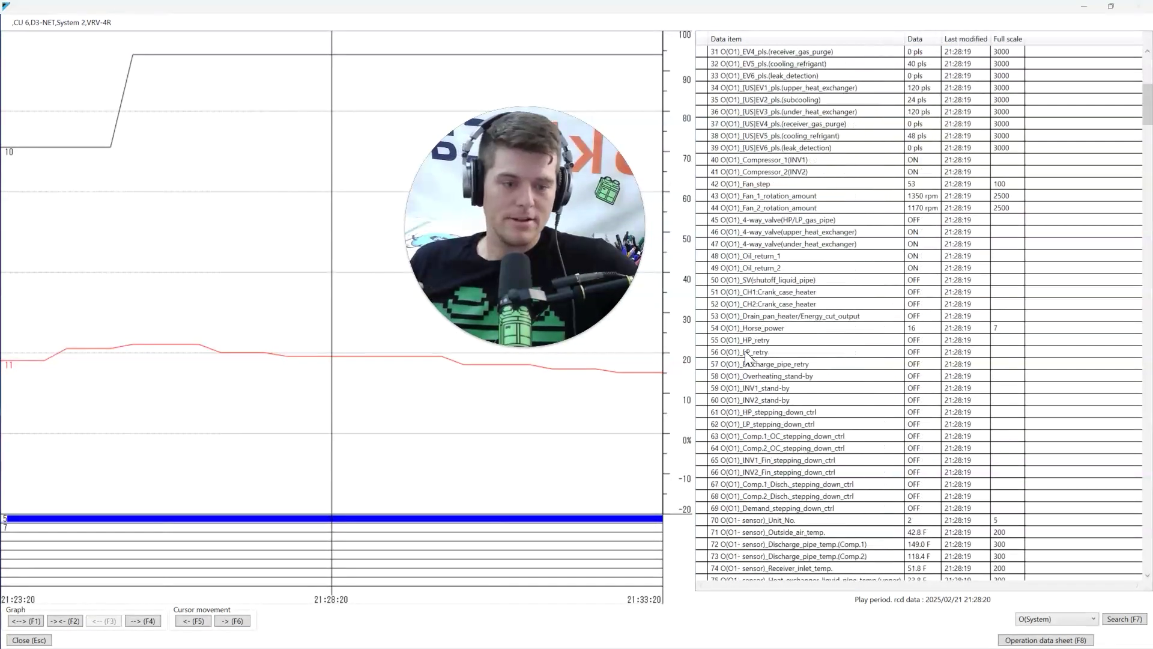
{"action": "scroll", "coordinate": [745, 352], "scroll_direction": "down", "scroll_amount": 20}
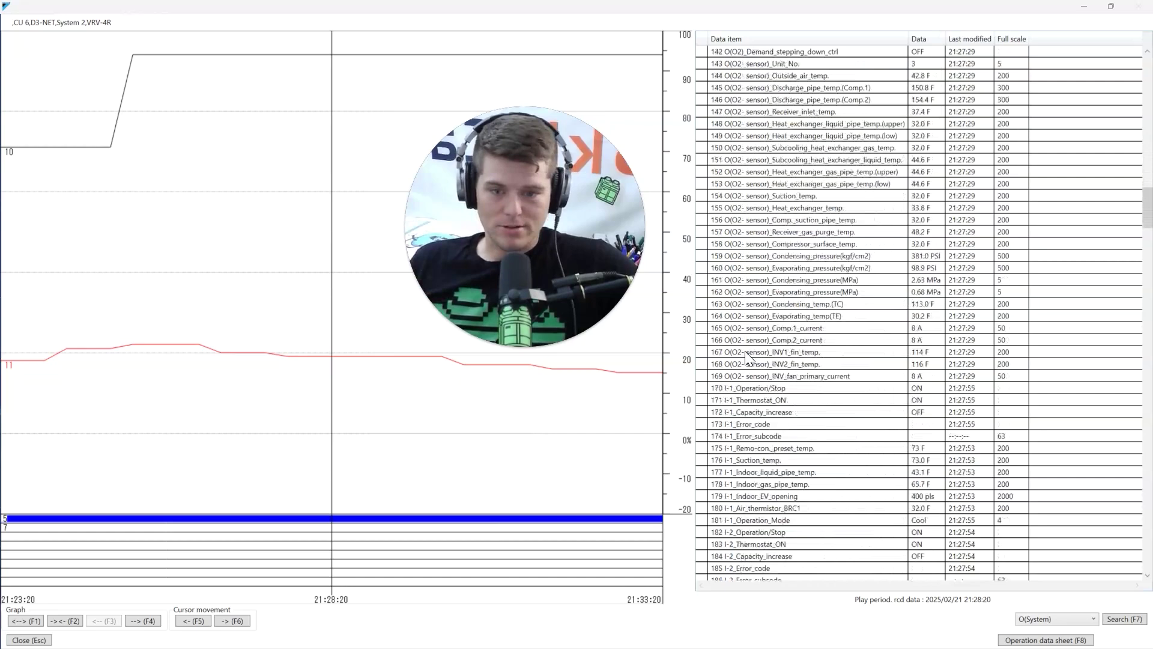
{"action": "scroll", "coordinate": [745, 354], "scroll_direction": "down", "scroll_amount": 20}
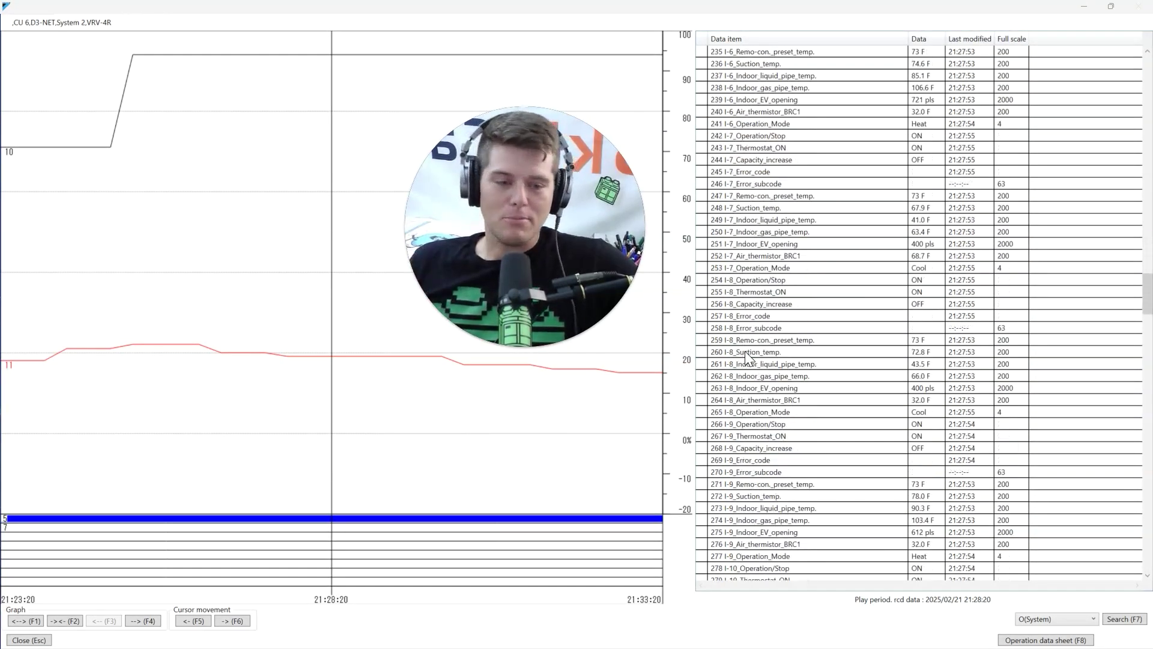
{"action": "scroll", "coordinate": [744, 350], "scroll_direction": "down", "scroll_amount": 20}
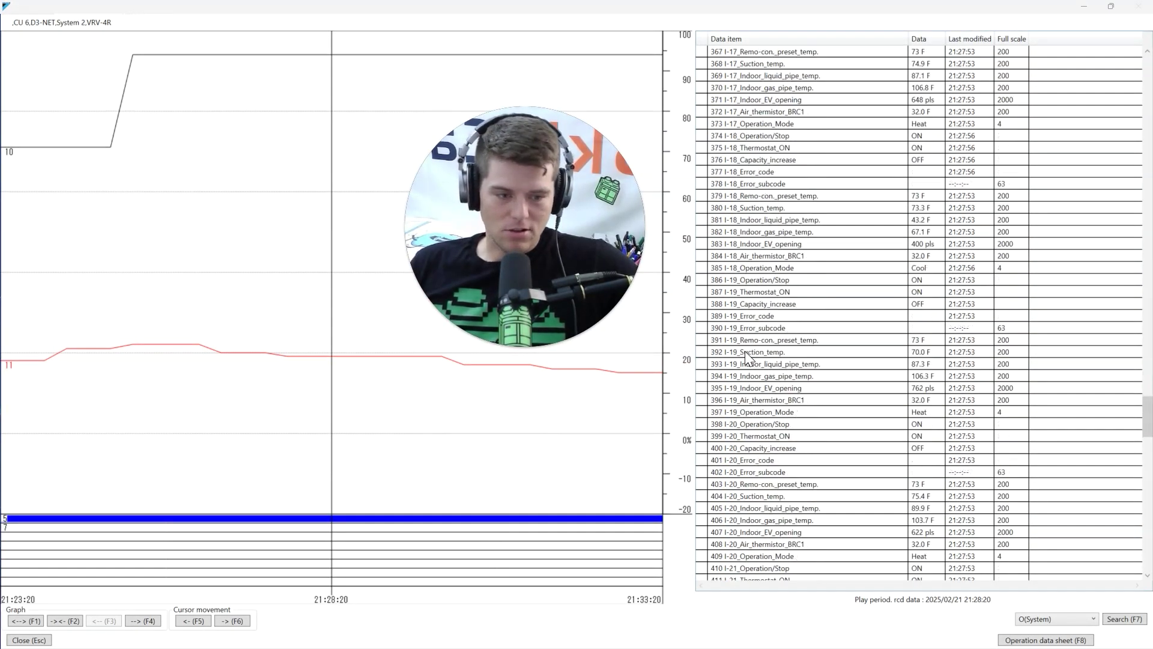
Plot I-19 gas pipe temperature, EV opening and error subcode, plus I-20 operation/stop and error code
{"action": "left_click", "coordinate": [802, 376]}
{"action": "left_click", "coordinate": [815, 388]}
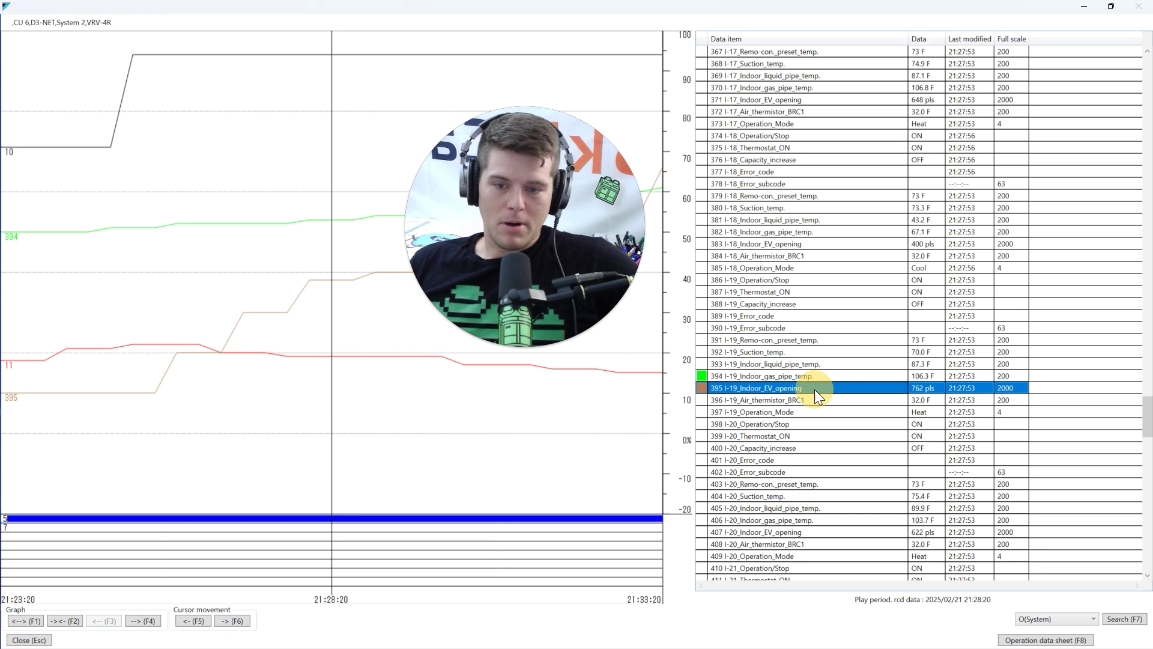
{"action": "left_click", "coordinate": [814, 424]}
{"action": "left_click", "coordinate": [818, 459]}
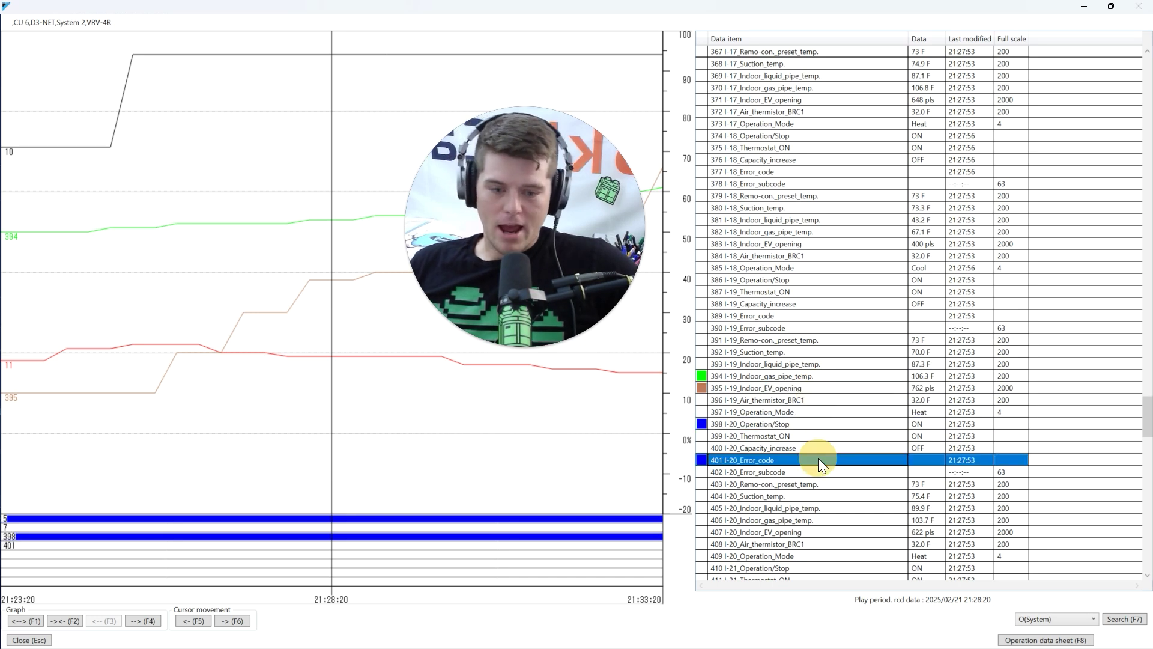
{"action": "left_click", "coordinate": [848, 328]}
Add I-18 liquid pipe temperature, EV opening and air thermistor BRC1, then dismiss the eight-item limit warning
{"action": "left_click", "coordinate": [858, 220]}
{"action": "left_click", "coordinate": [859, 244]}
{"action": "left_click", "coordinate": [857, 256]}
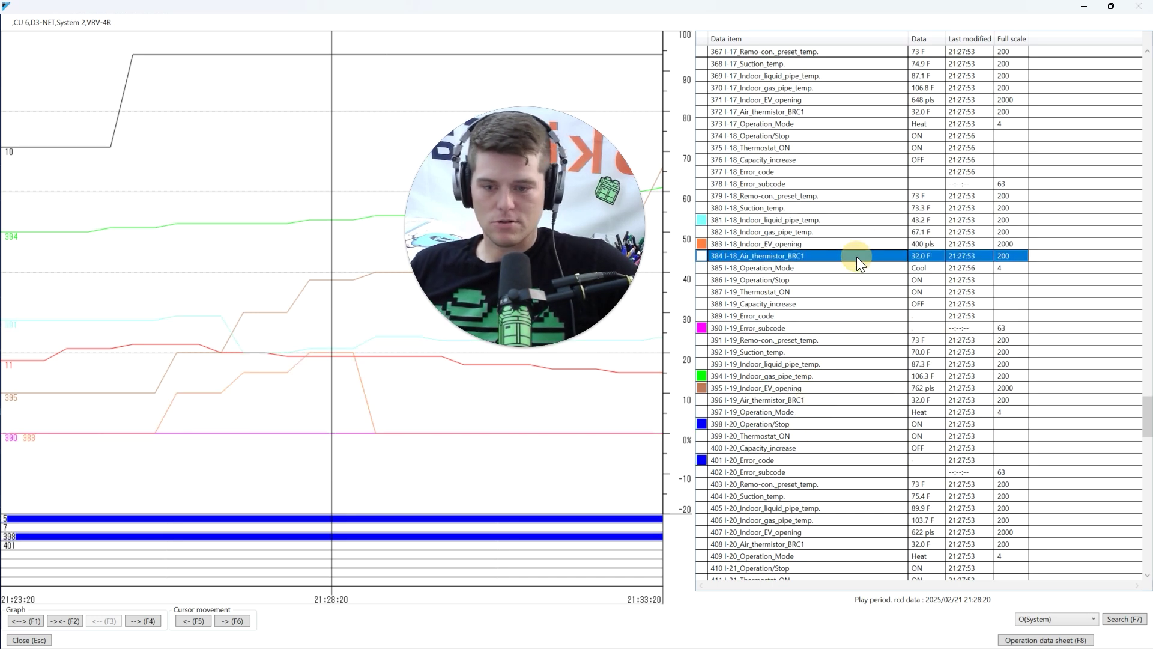
{"action": "left_click", "coordinate": [858, 232]}
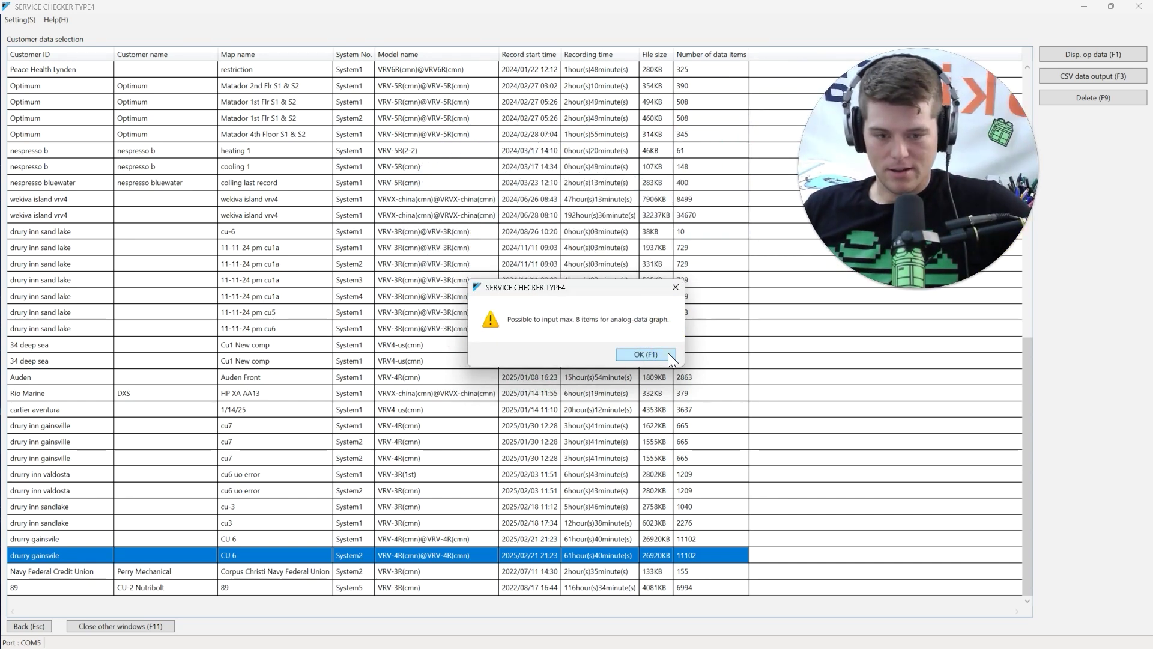
{"action": "left_click", "coordinate": [665, 353]}
Adjust the graph window layout and scroll the data-item list back up
{"action": "left_click_drag", "start_coordinate": [917, 200], "coordinate": [517, 293]}
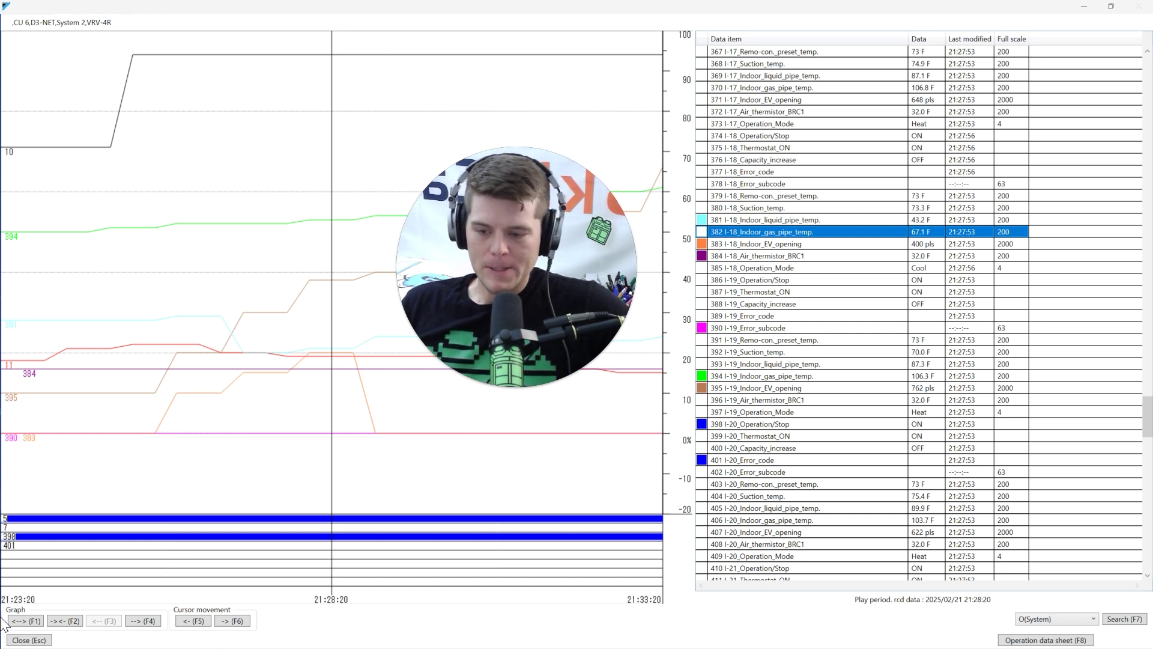
{"action": "left_click_drag", "start_coordinate": [492, 350], "coordinate": [165, 249]}
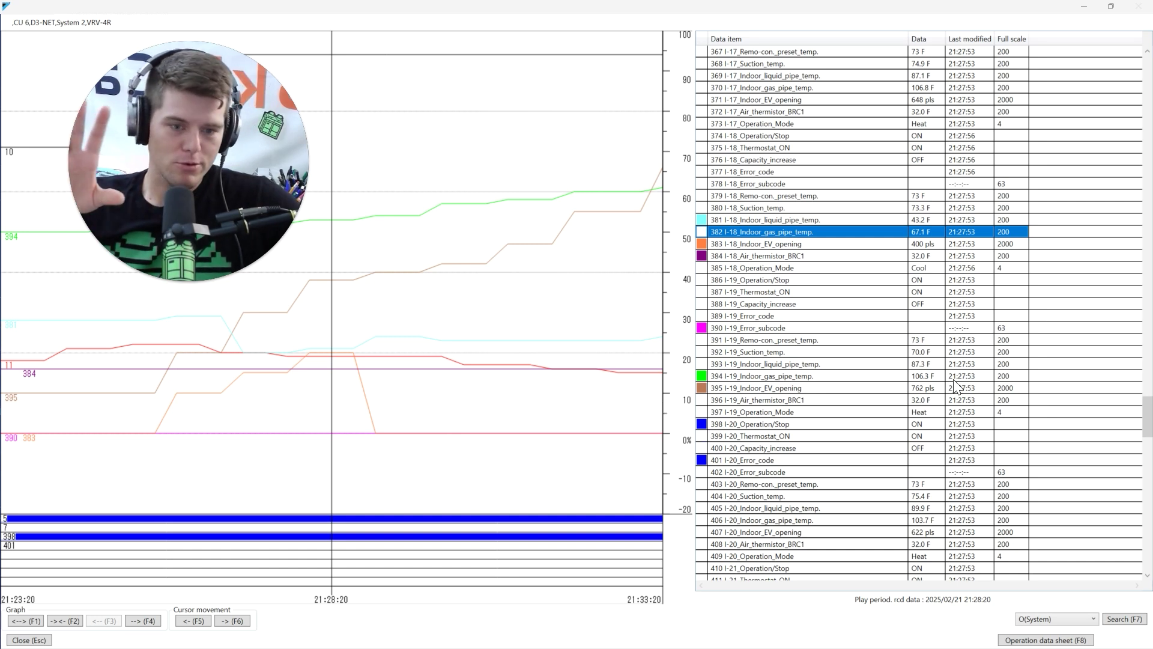
{"action": "scroll", "coordinate": [868, 282], "scroll_direction": "up", "scroll_amount": 20}
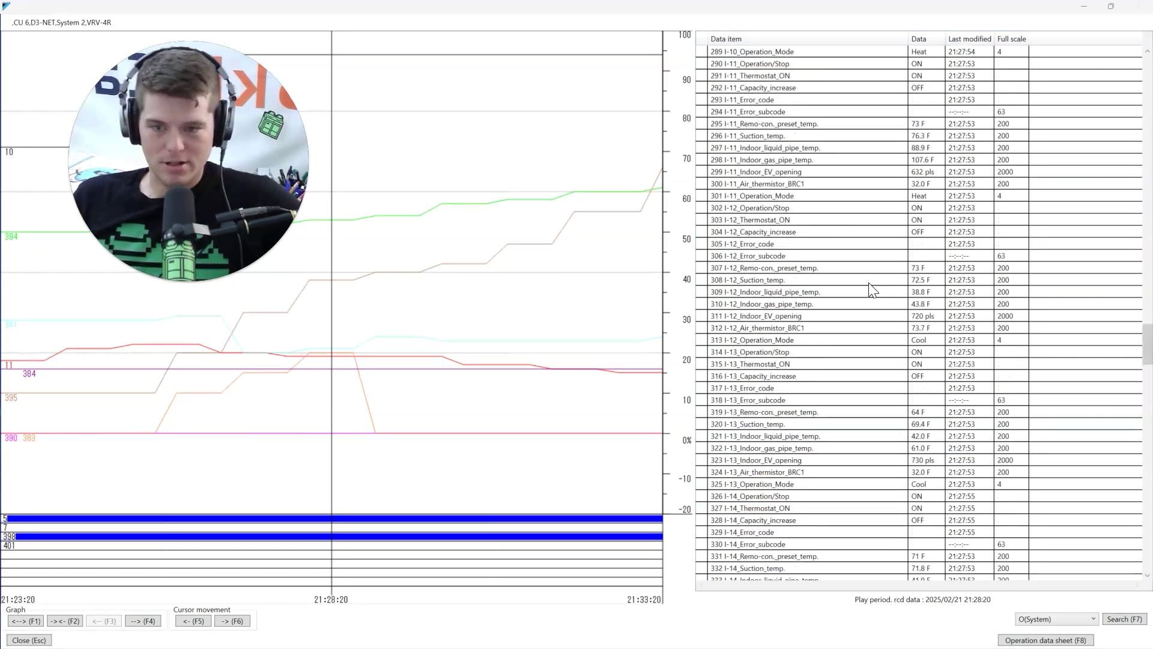
{"action": "scroll", "coordinate": [868, 282], "scroll_direction": "up", "scroll_amount": 4}
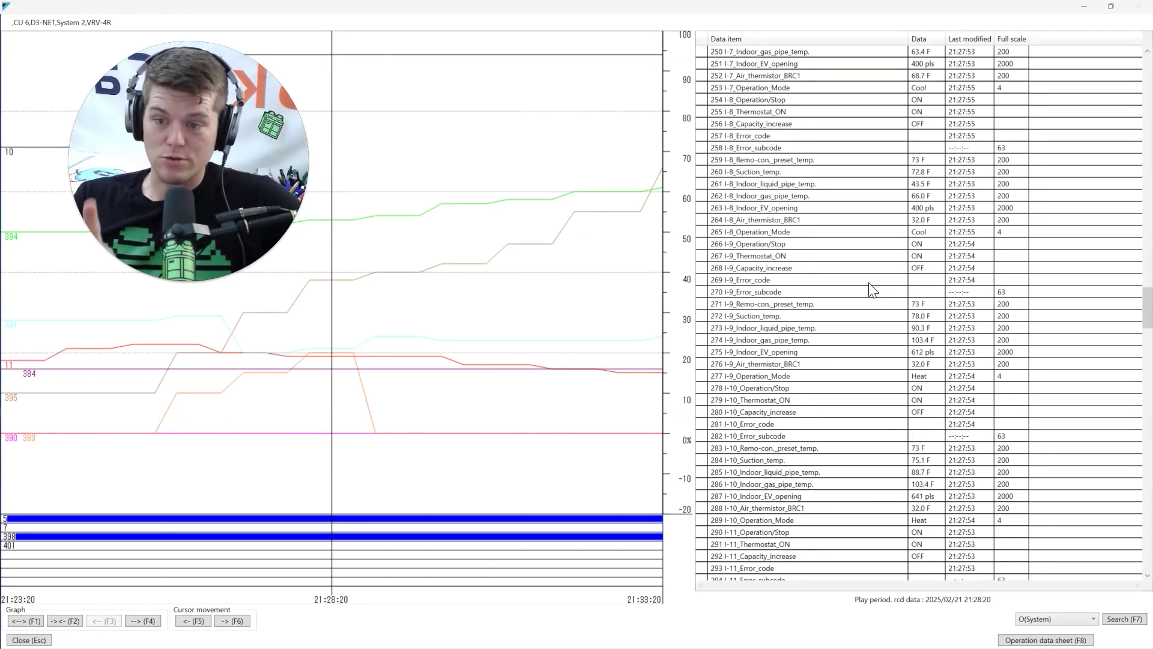
Close the graph window, then back out of the Customer data selection screen to the start screen
{"action": "left_click", "coordinate": [27, 640]}
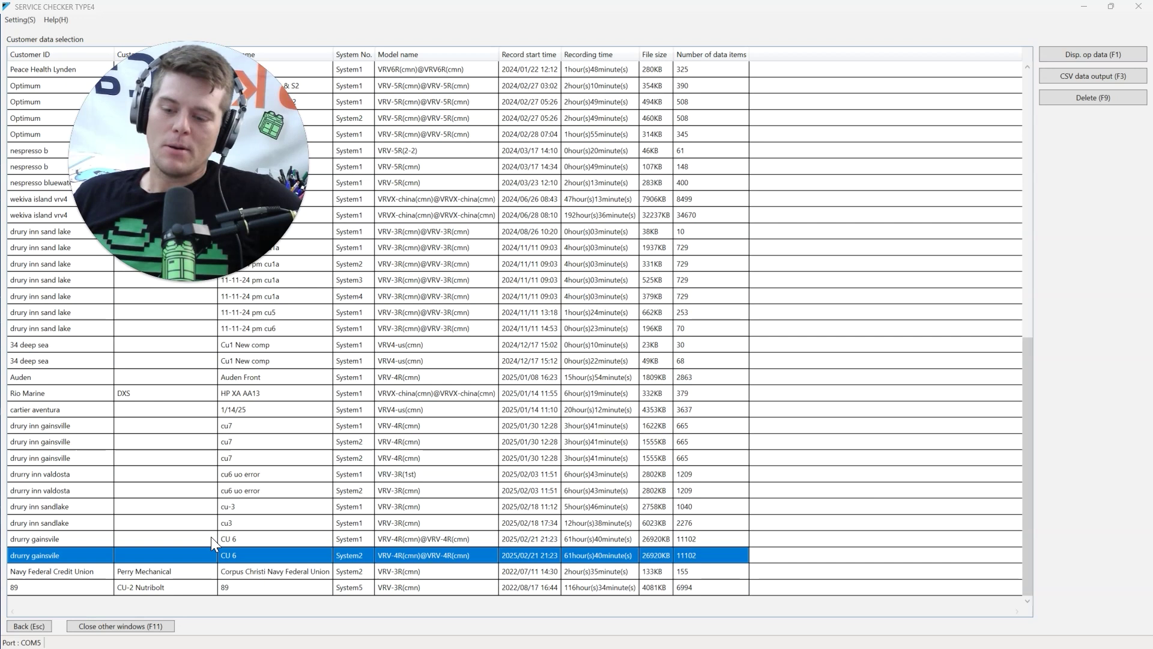
{"action": "left_click", "coordinate": [32, 627]}
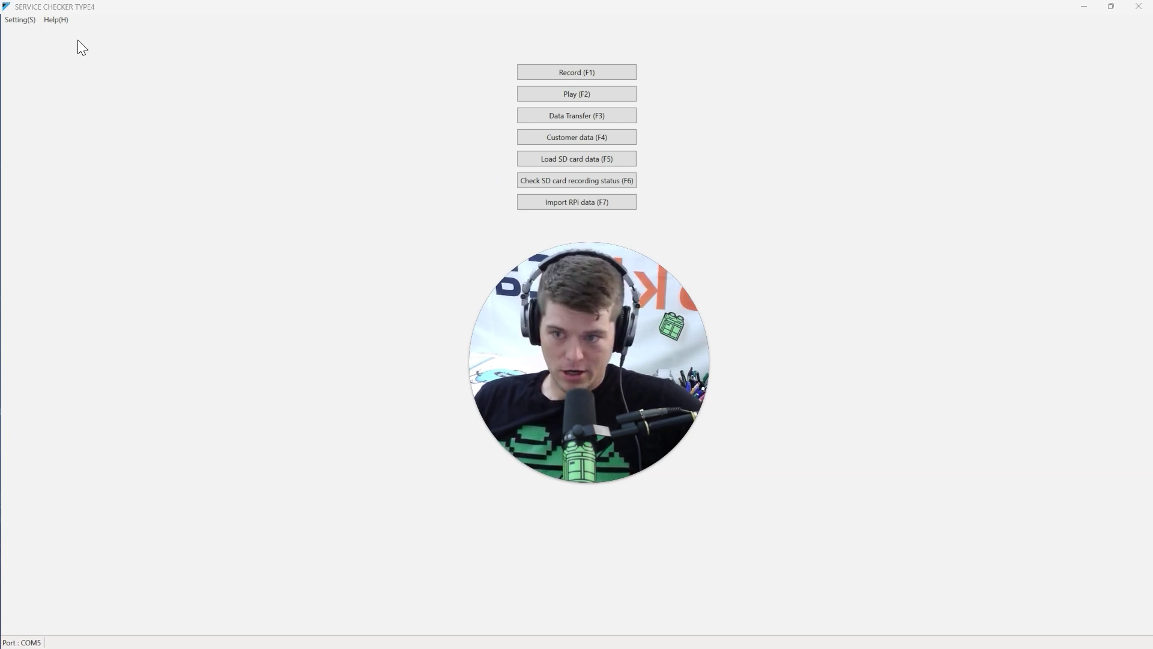
{"action": "left_click", "coordinate": [48, 21]}
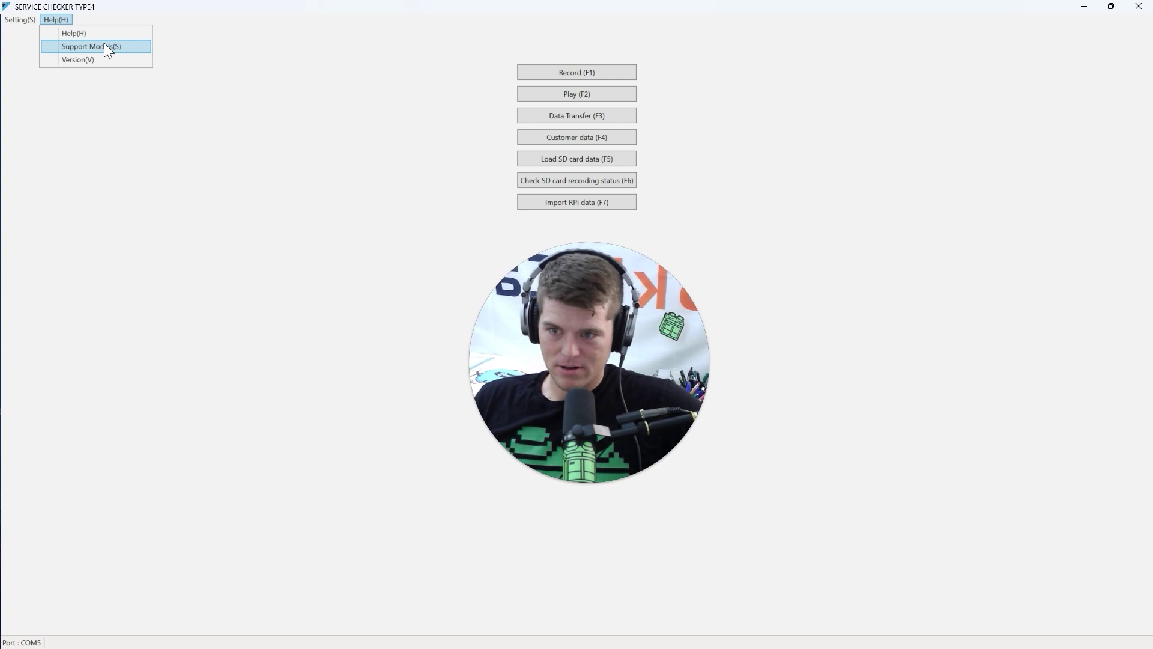
{"action": "left_click", "coordinate": [105, 55]}
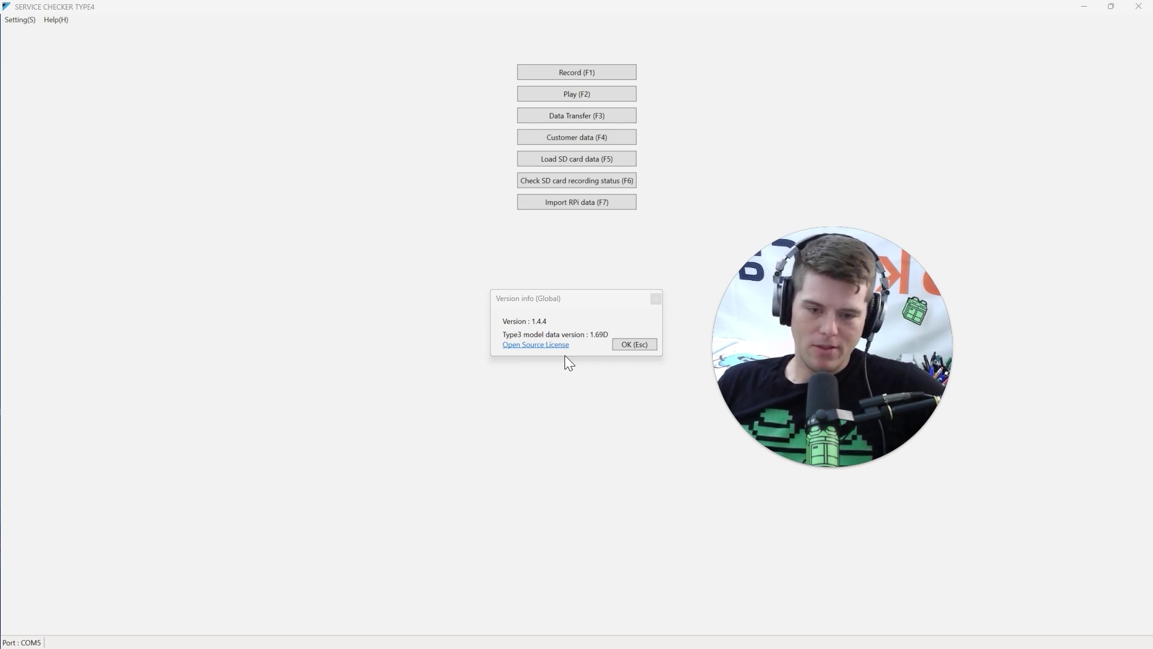
{"action": "left_click", "coordinate": [625, 344]}
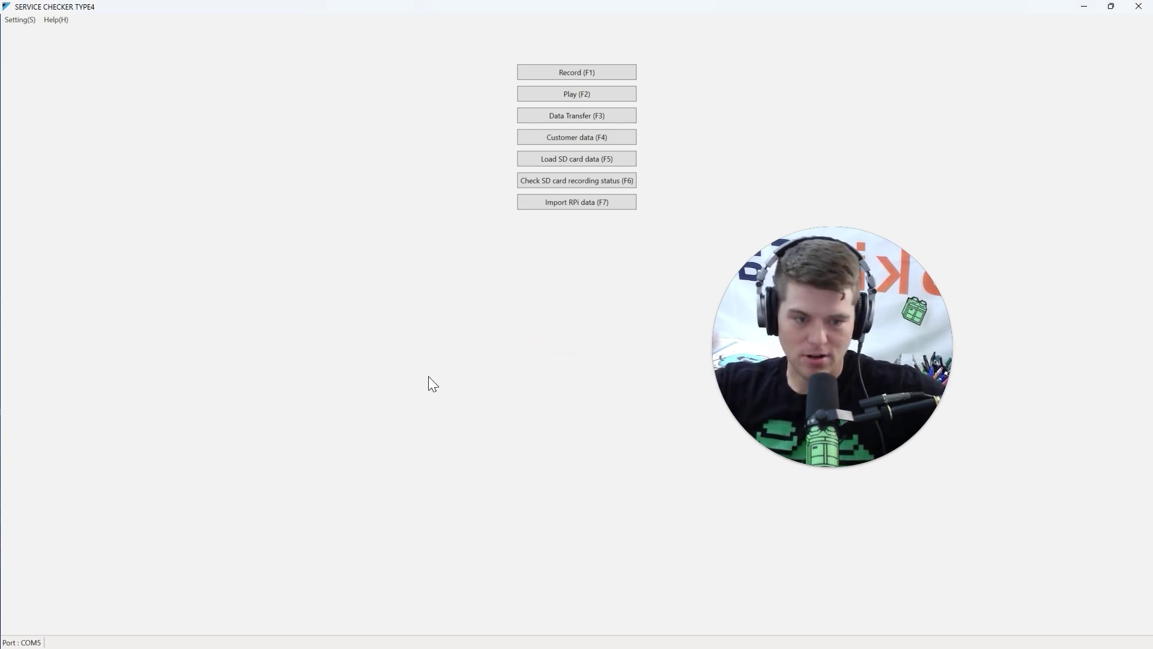
Set Setting > Show graph to Detailed view
{"action": "left_click", "coordinate": [23, 21]}
{"action": "mouse_move", "coordinate": [57, 82]}
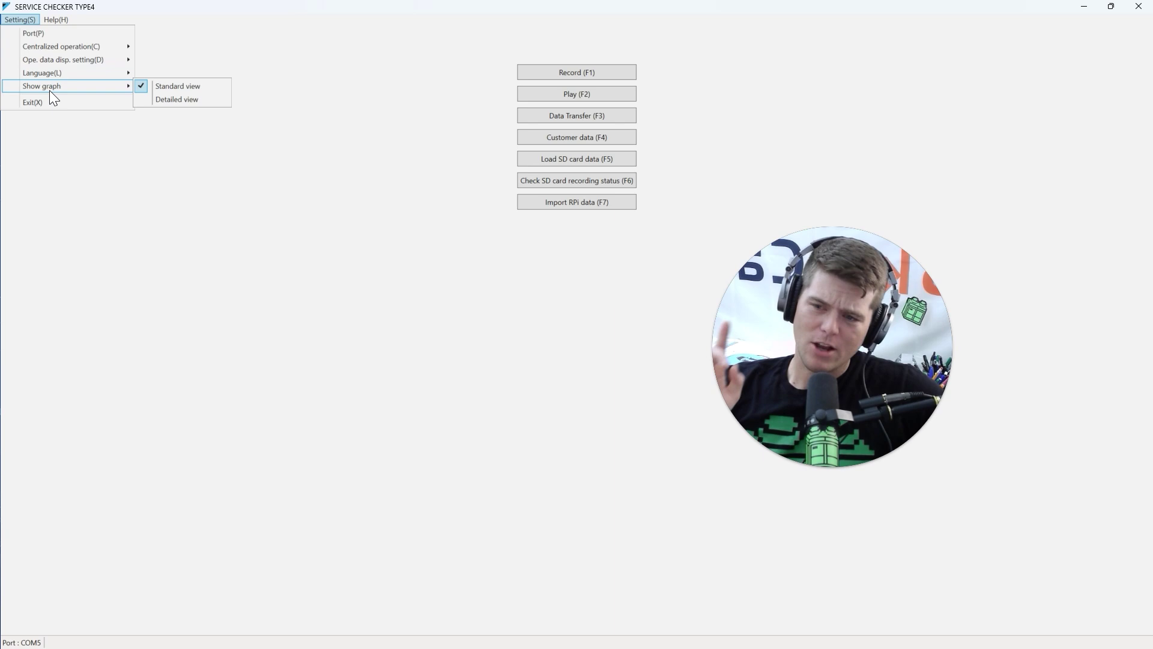
{"action": "left_click", "coordinate": [171, 110]}
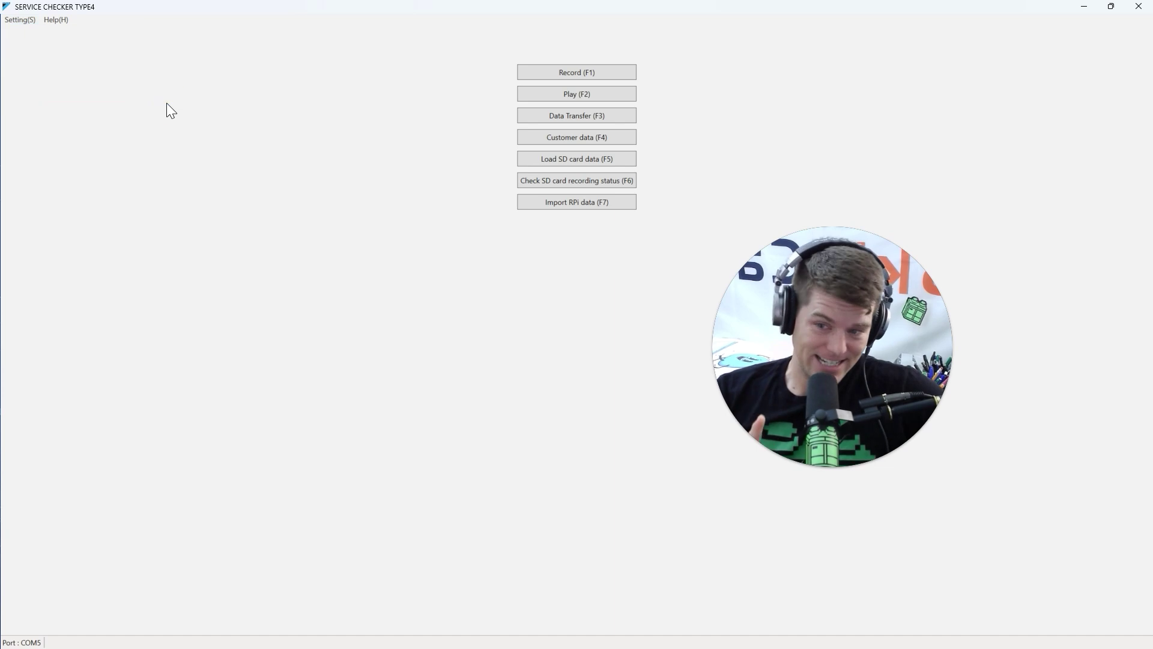
Reopen the CU 6 System2 recording's operation data via Play and enlarge the graph to full screen
{"action": "left_click", "coordinate": [604, 96]}
{"action": "scroll", "coordinate": [451, 327], "scroll_direction": "down", "scroll_amount": 12}
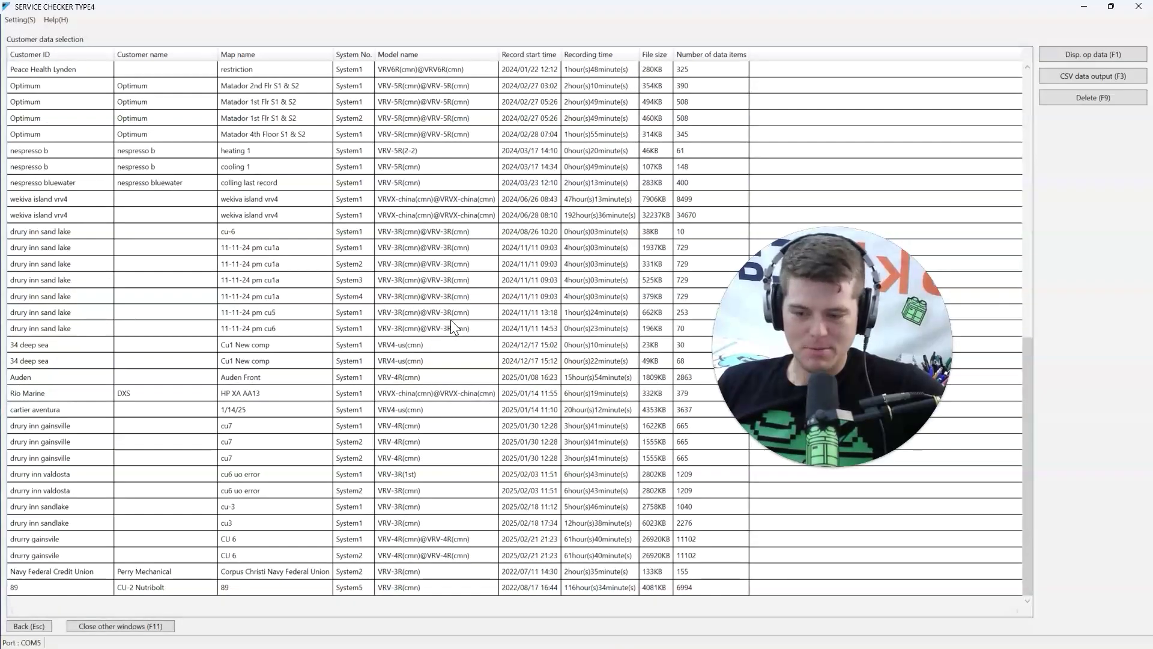
{"action": "left_click", "coordinate": [312, 554]}
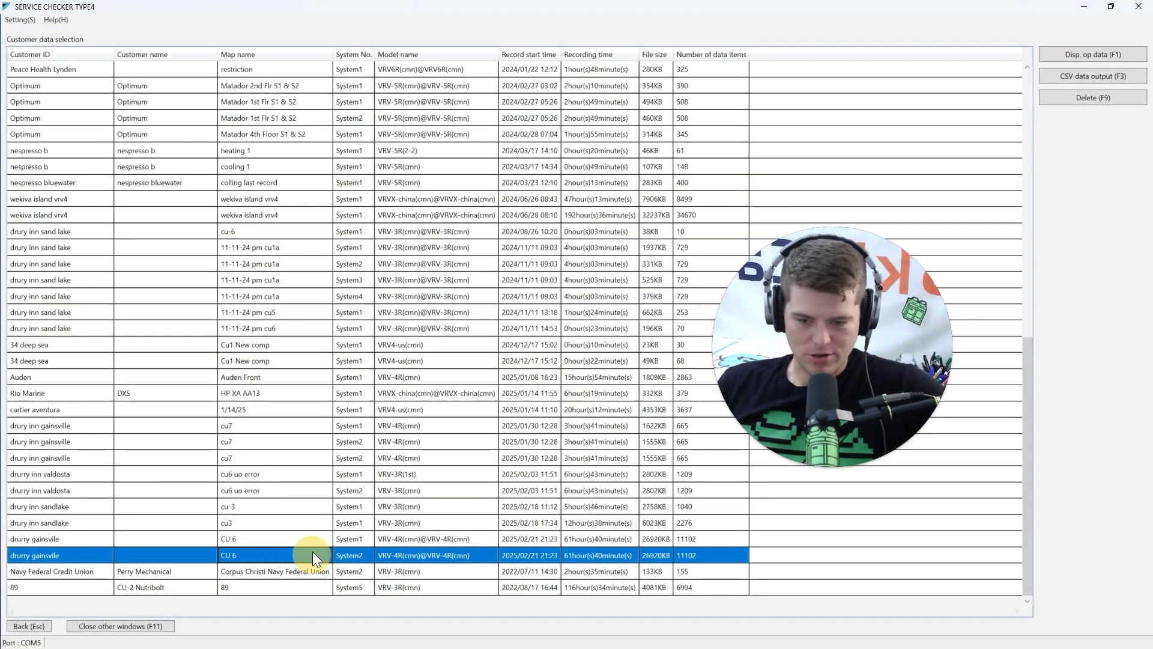
{"action": "left_click", "coordinate": [1097, 55]}
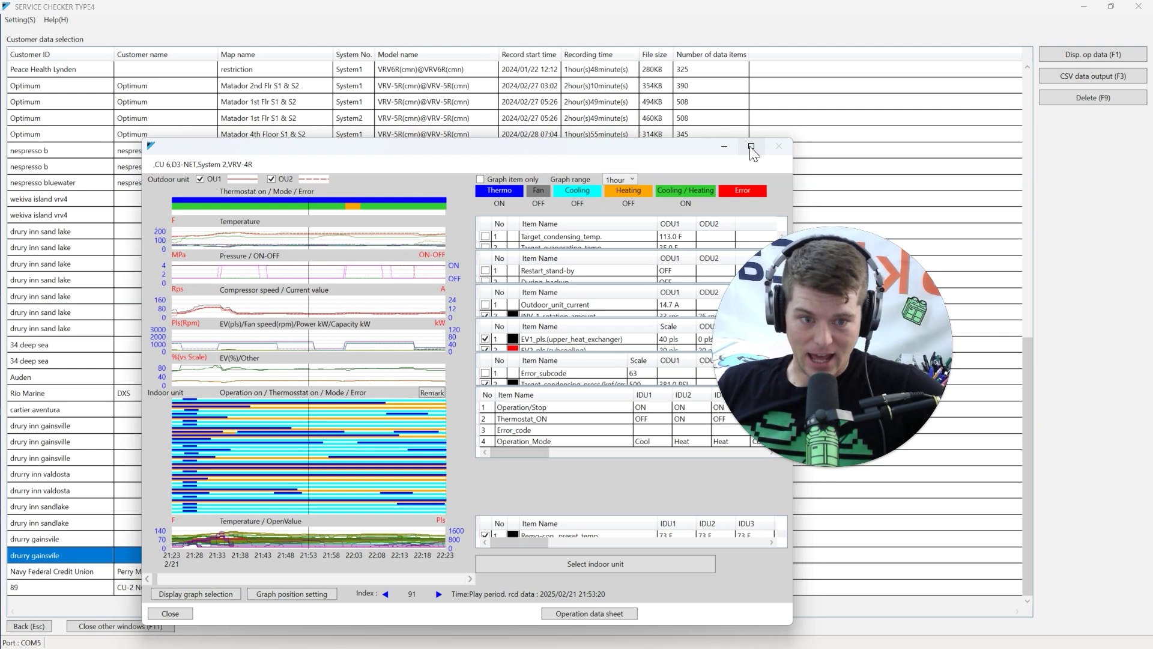
{"action": "left_click", "coordinate": [750, 147]}
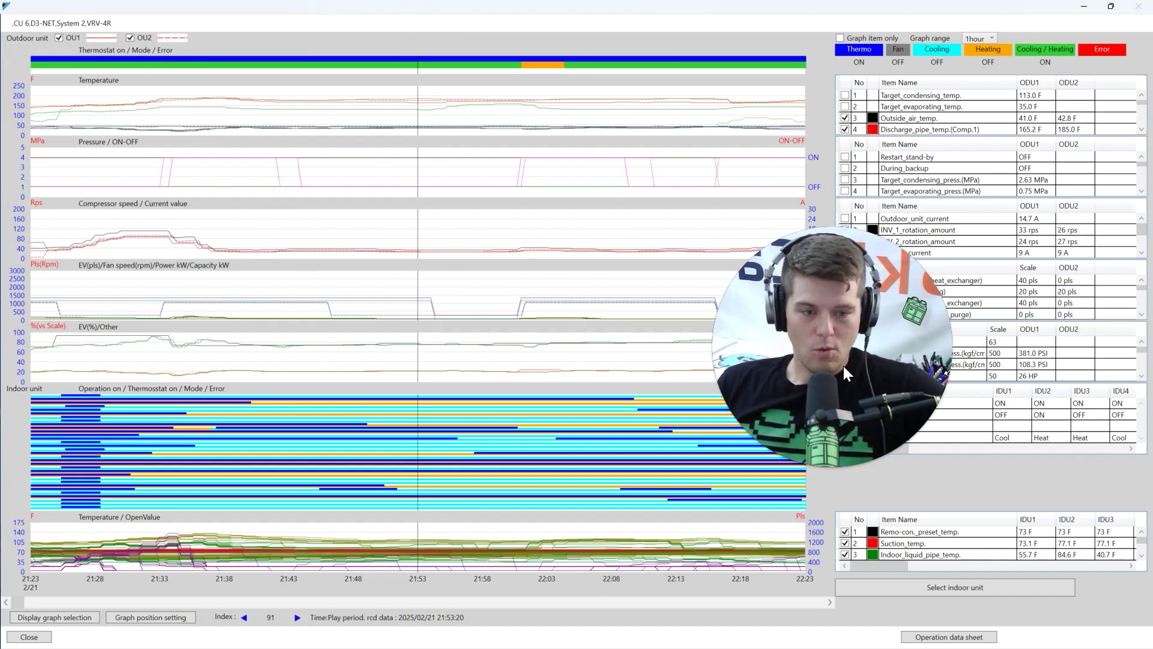
Drag within the CU 6 System 2 detailed graph window spanning 21:23–22:23
{"action": "left_click_drag", "start_coordinate": [843, 365], "coordinate": [638, 212]}
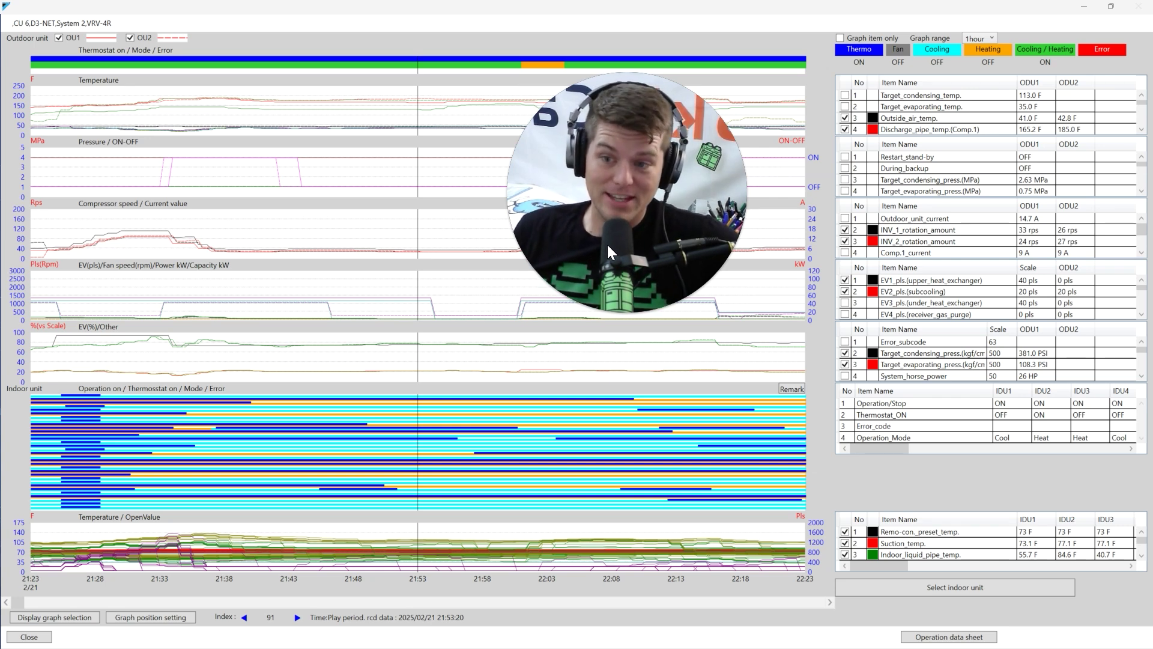
{"action": "left_click_drag", "start_coordinate": [643, 236], "coordinate": [639, 322]}
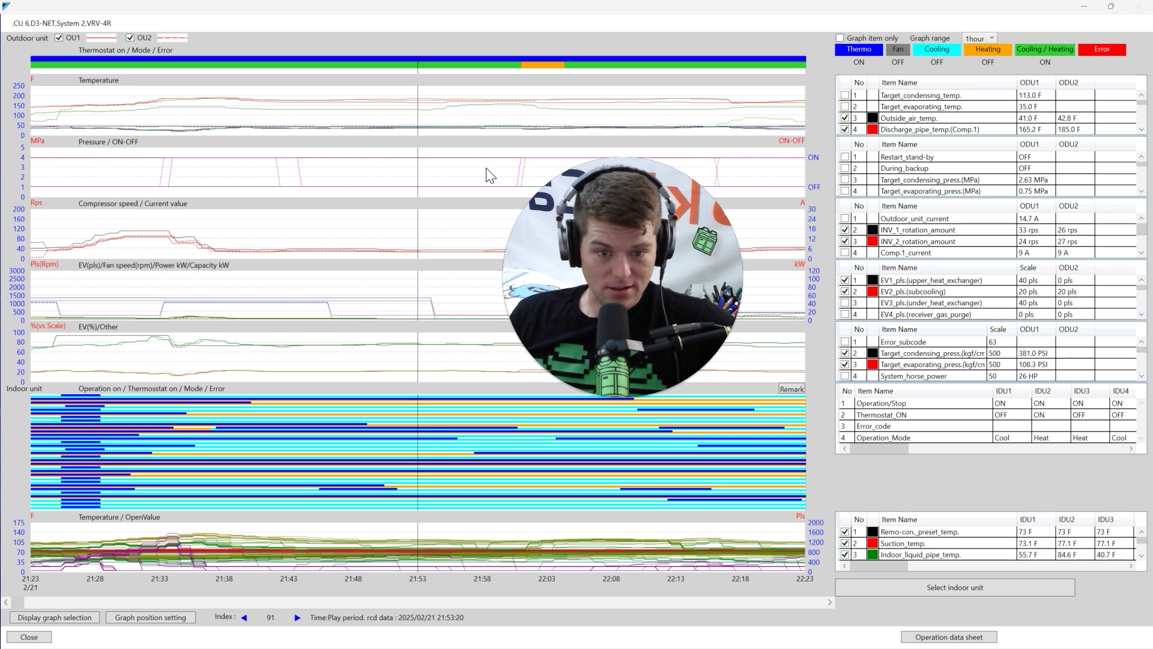
{"action": "left_click", "coordinate": [222, 233]}
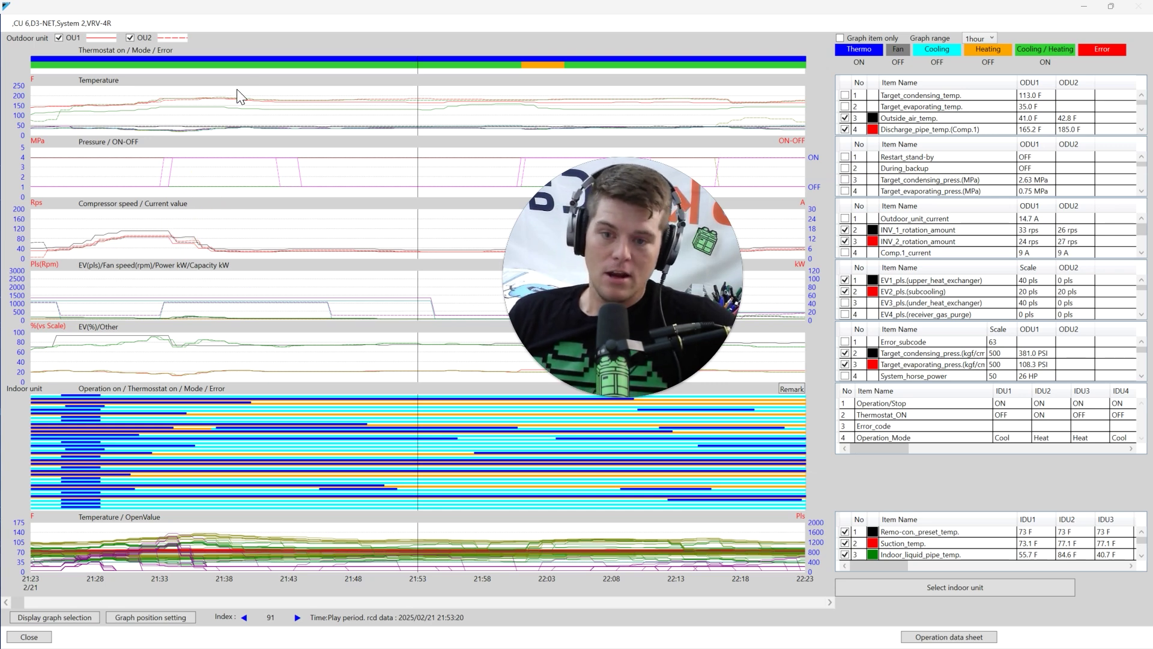
{"action": "left_click", "coordinate": [159, 330]}
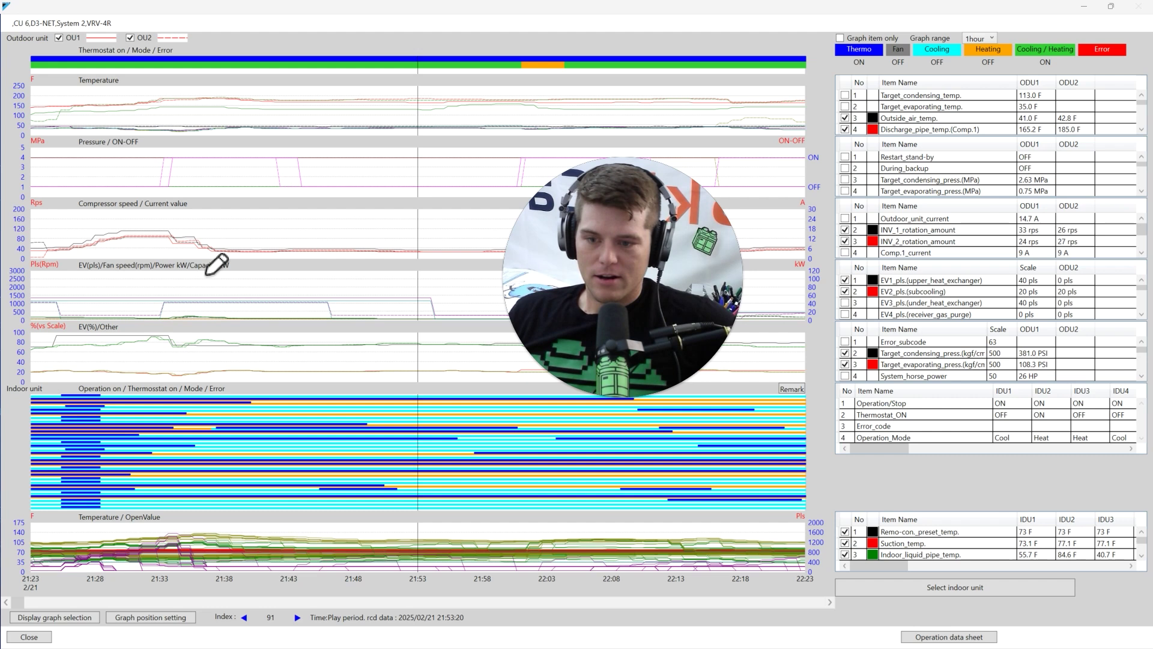
{"action": "left_click", "coordinate": [154, 169]}
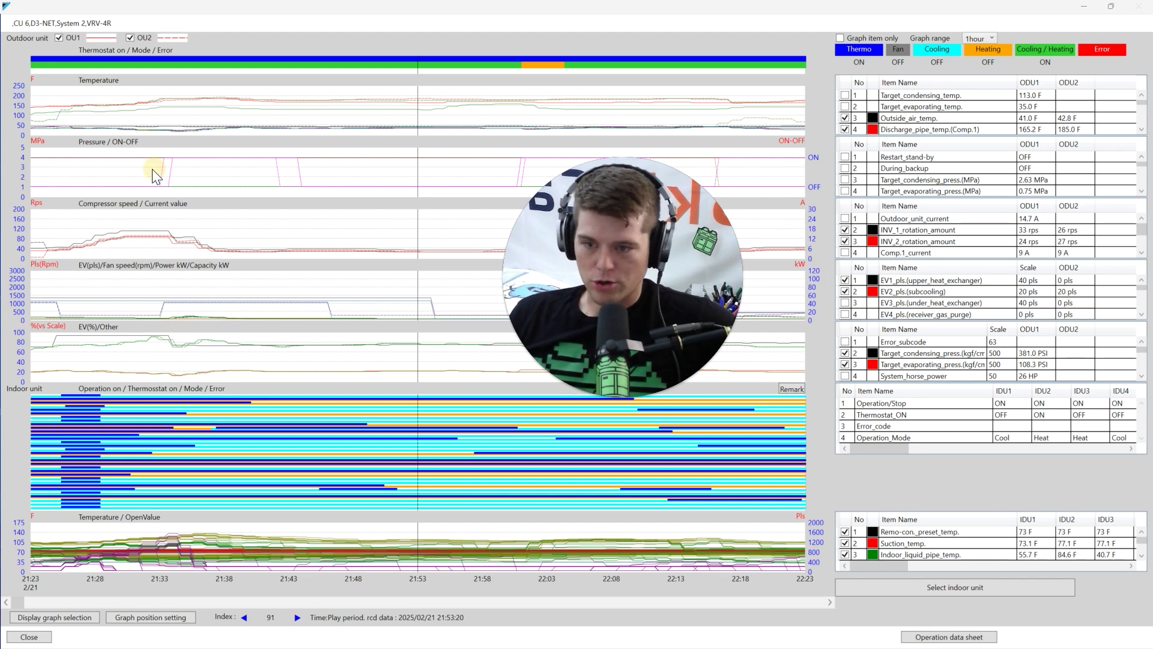
{"action": "left_click", "coordinate": [71, 79]}
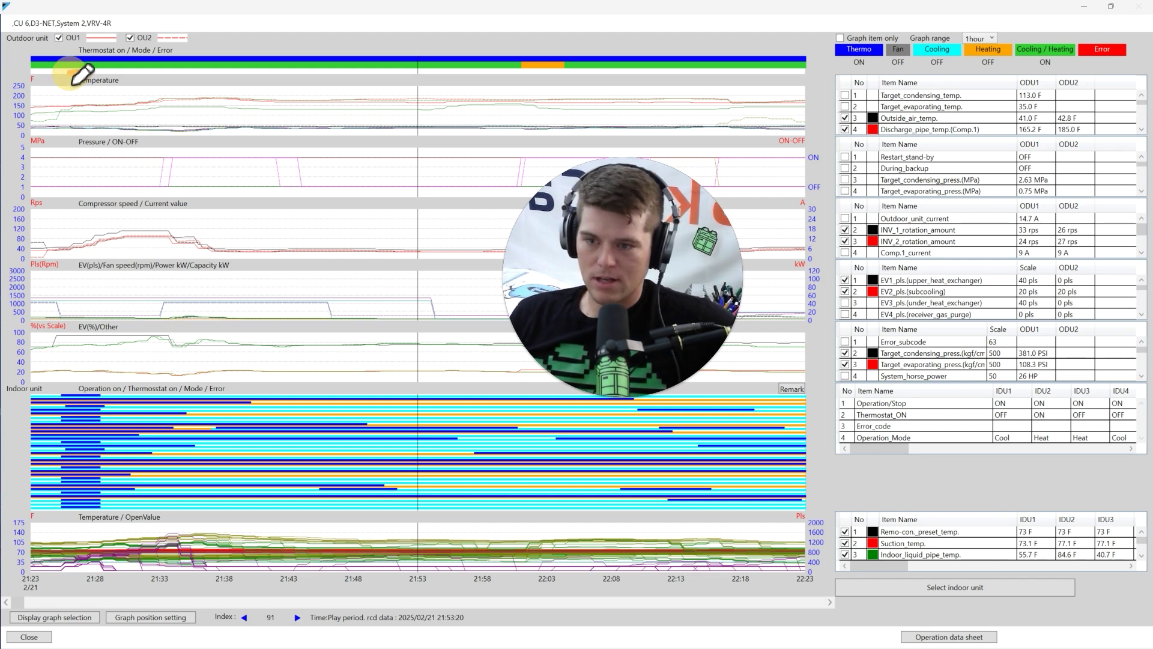
{"action": "mouse_move", "coordinate": [71, 85]}
{"action": "left_mouse_down"}
{"action": "mouse_move", "coordinate": [121, 85]}
{"action": "mouse_move", "coordinate": [35, 117]}
{"action": "mouse_move", "coordinate": [86, 133]}
{"action": "left_mouse_up"}
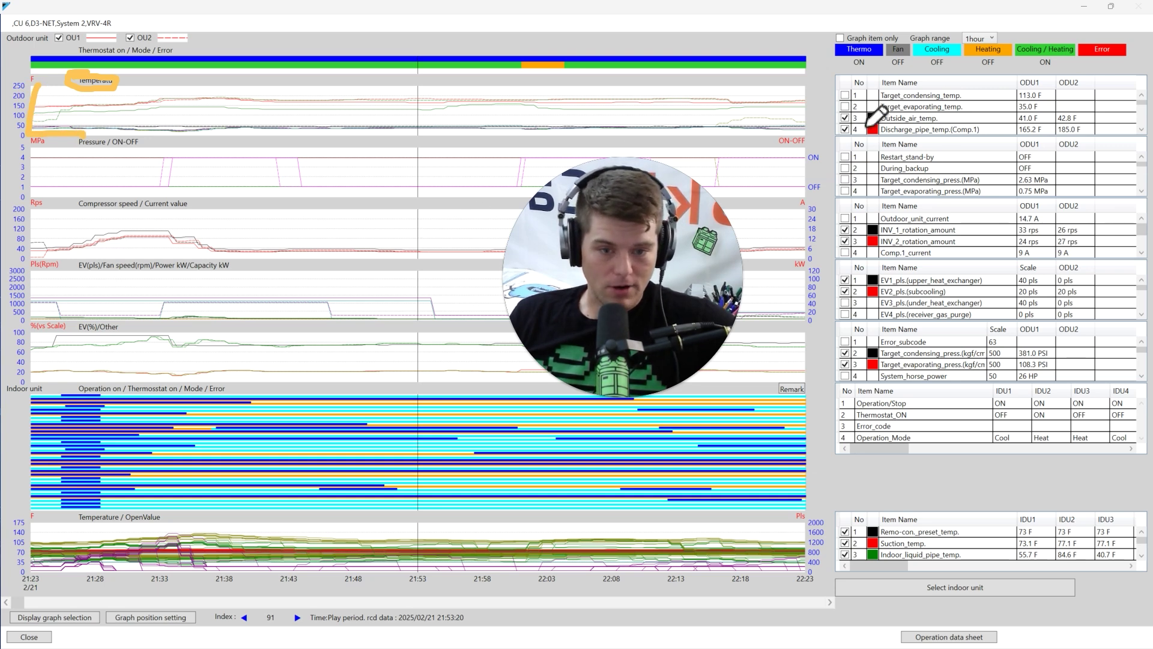
{"action": "mouse_move", "coordinate": [856, 75]}
{"action": "left_mouse_down"}
{"action": "mouse_move", "coordinate": [821, 117]}
{"action": "mouse_move", "coordinate": [1024, 140]}
{"action": "mouse_move", "coordinate": [852, 73]}
{"action": "left_mouse_up"}
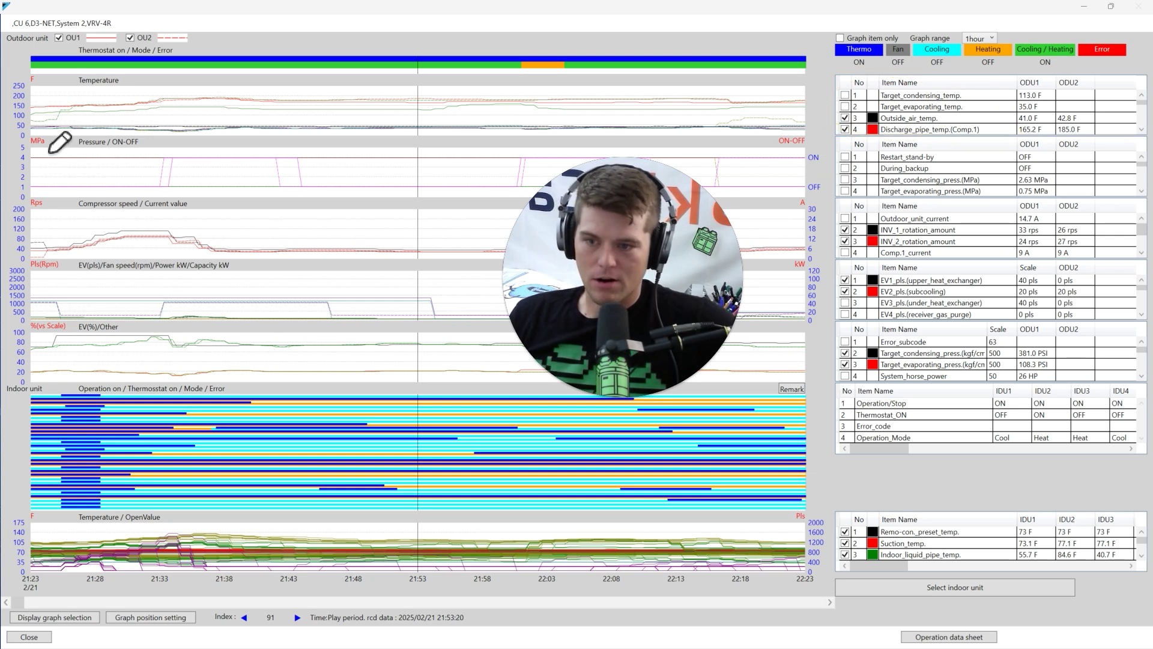
{"action": "left_click_drag", "start_coordinate": [50, 151], "coordinate": [86, 153]}
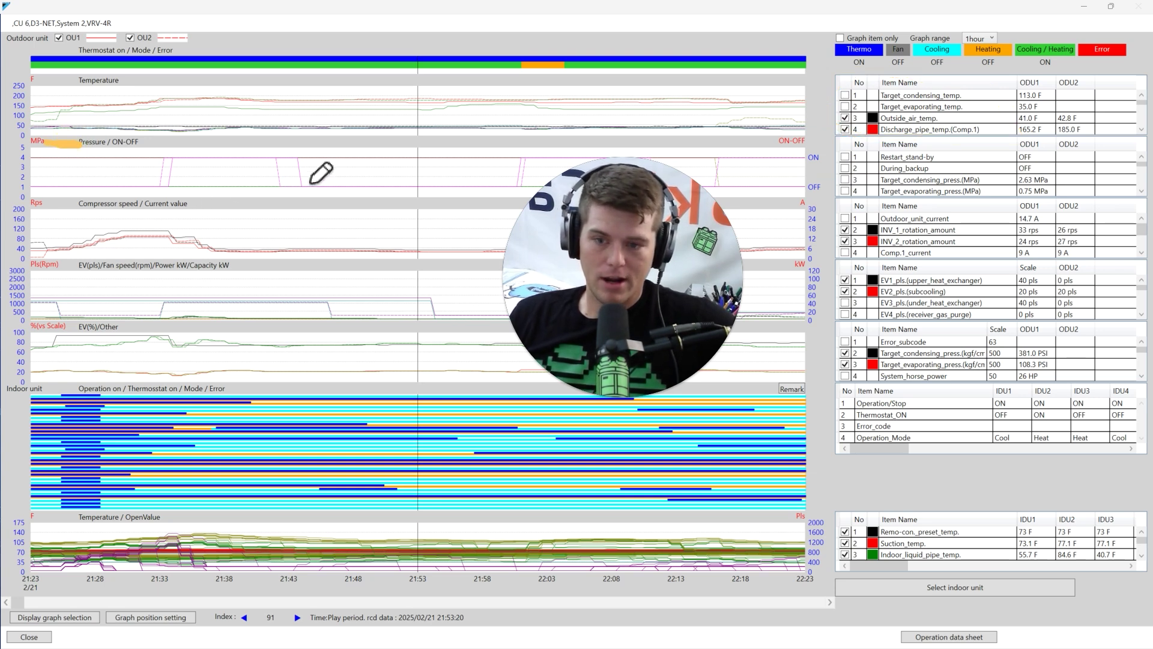
{"action": "mouse_move", "coordinate": [318, 203]}
{"action": "left_mouse_down"}
{"action": "mouse_move", "coordinate": [331, 167]}
{"action": "mouse_move", "coordinate": [362, 192]}
{"action": "mouse_move", "coordinate": [427, 179]}
{"action": "left_mouse_up"}
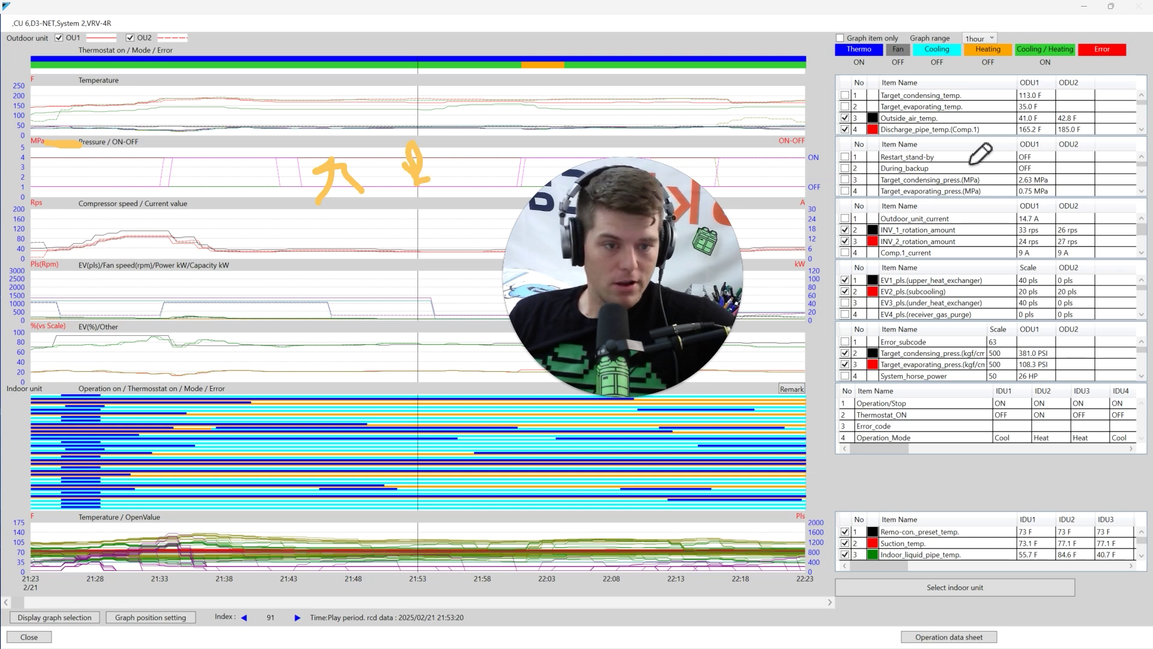
{"action": "mouse_move", "coordinate": [864, 147]}
{"action": "left_mouse_down"}
{"action": "mouse_move", "coordinate": [838, 153]}
{"action": "mouse_move", "coordinate": [877, 198]}
{"action": "mouse_move", "coordinate": [1021, 201]}
{"action": "mouse_move", "coordinate": [844, 129]}
{"action": "mouse_move", "coordinate": [914, 202]}
{"action": "left_mouse_up"}
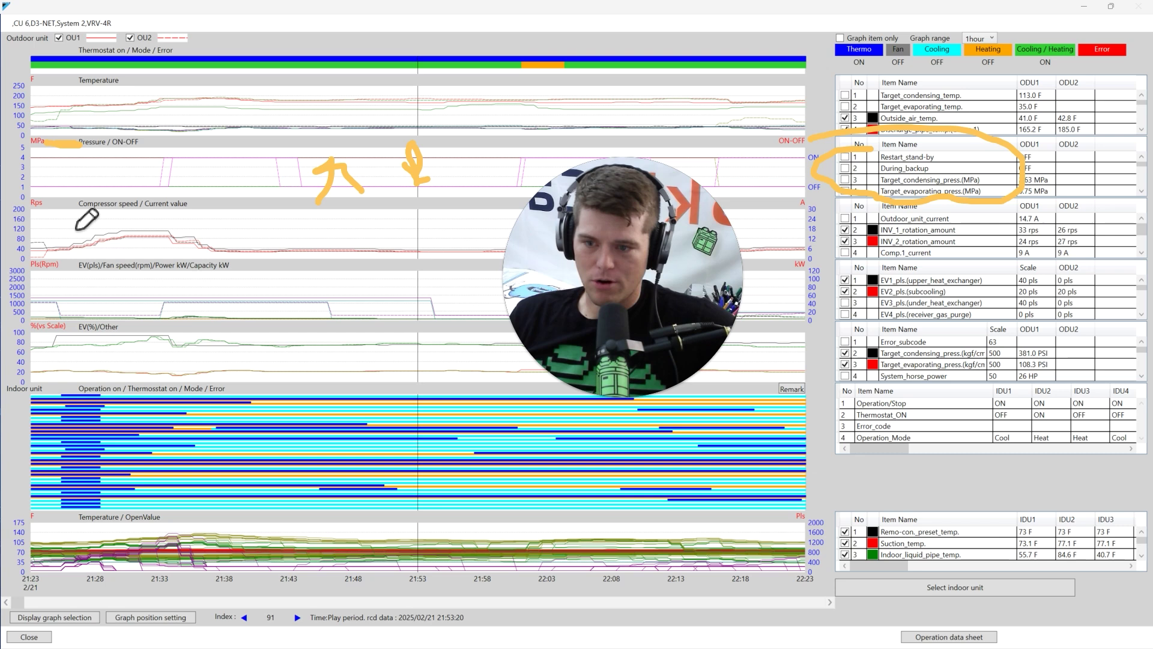
{"action": "left_click_drag", "start_coordinate": [35, 202], "coordinate": [82, 202]}
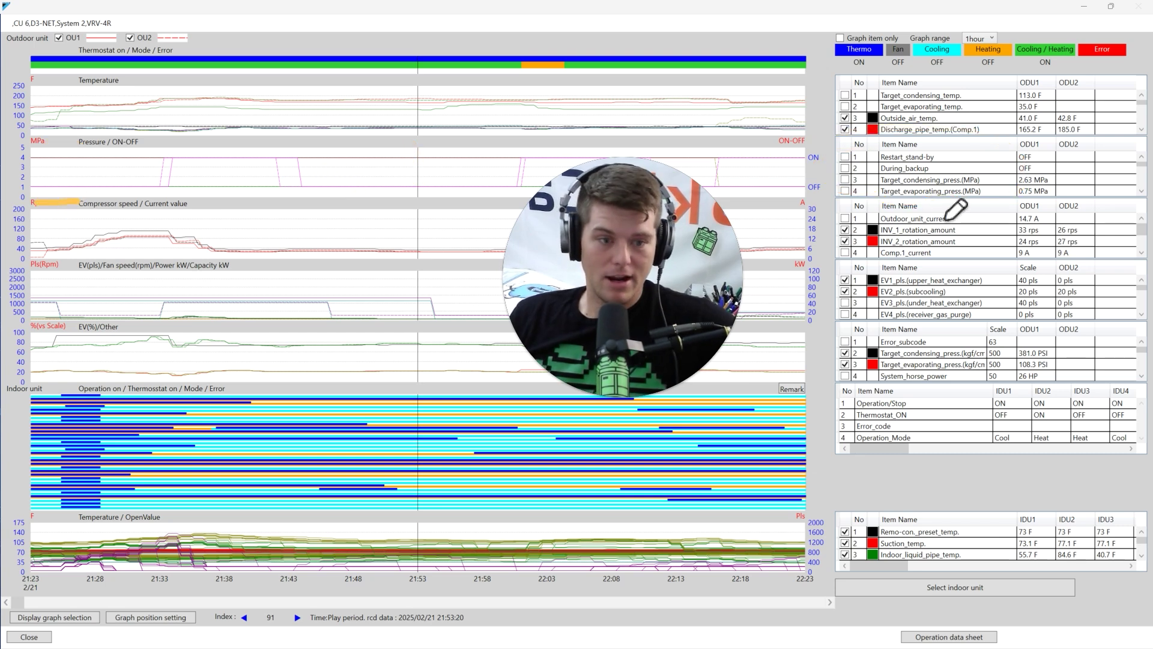
{"action": "mouse_move", "coordinate": [956, 208]}
{"action": "left_mouse_down"}
{"action": "mouse_move", "coordinate": [913, 204]}
{"action": "mouse_move", "coordinate": [859, 264]}
{"action": "mouse_move", "coordinate": [1020, 263]}
{"action": "mouse_move", "coordinate": [1021, 211]}
{"action": "left_mouse_up"}
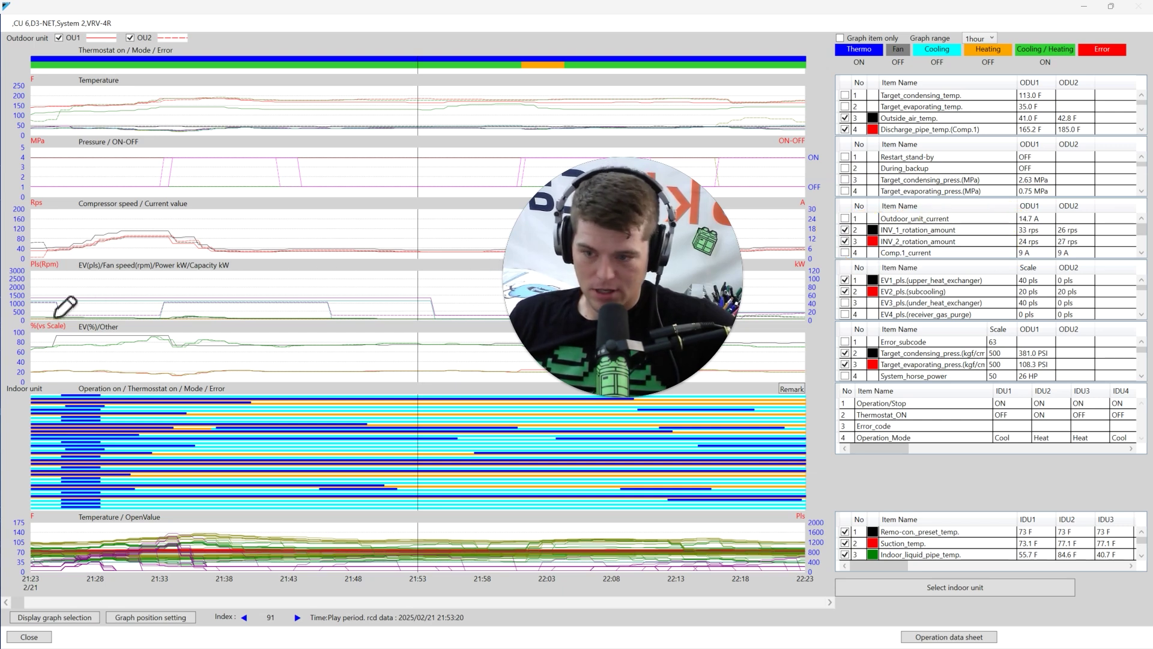
{"action": "left_click_drag", "start_coordinate": [37, 265], "coordinate": [82, 264]}
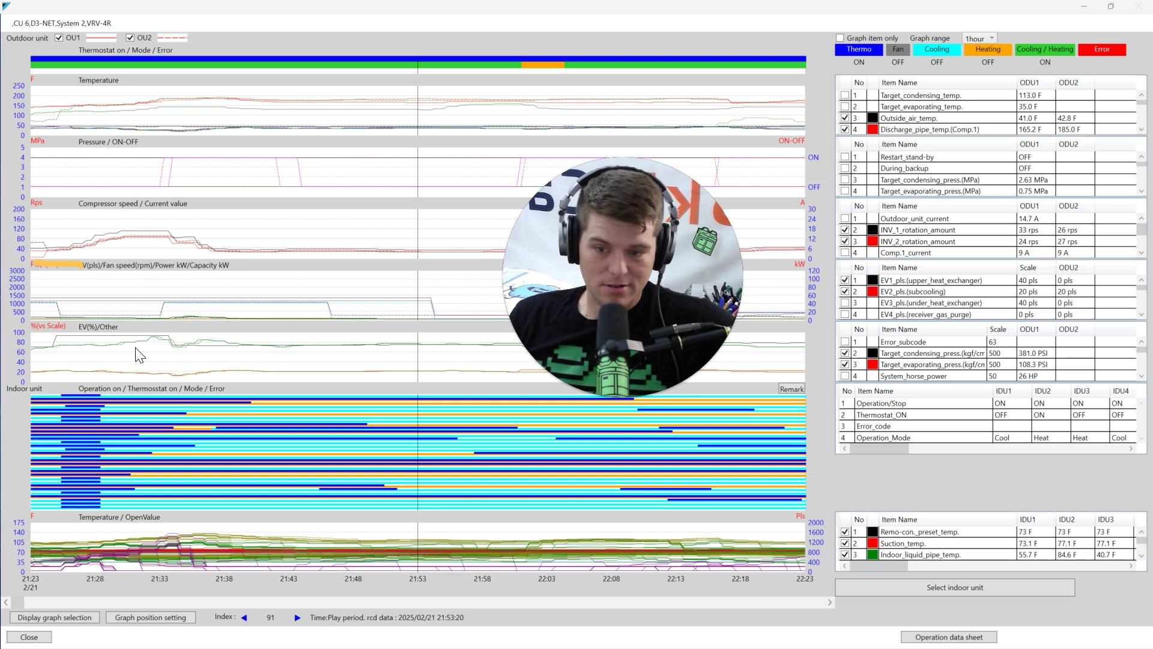
{"action": "mouse_move", "coordinate": [928, 263]}
{"action": "left_mouse_down"}
{"action": "mouse_move", "coordinate": [889, 269]}
{"action": "mouse_move", "coordinate": [841, 300]}
{"action": "mouse_move", "coordinate": [1026, 316]}
{"action": "mouse_move", "coordinate": [773, 284]}
{"action": "mouse_move", "coordinate": [132, 360]}
{"action": "mouse_move", "coordinate": [264, 393]}
{"action": "mouse_move", "coordinate": [137, 347]}
{"action": "left_mouse_up"}
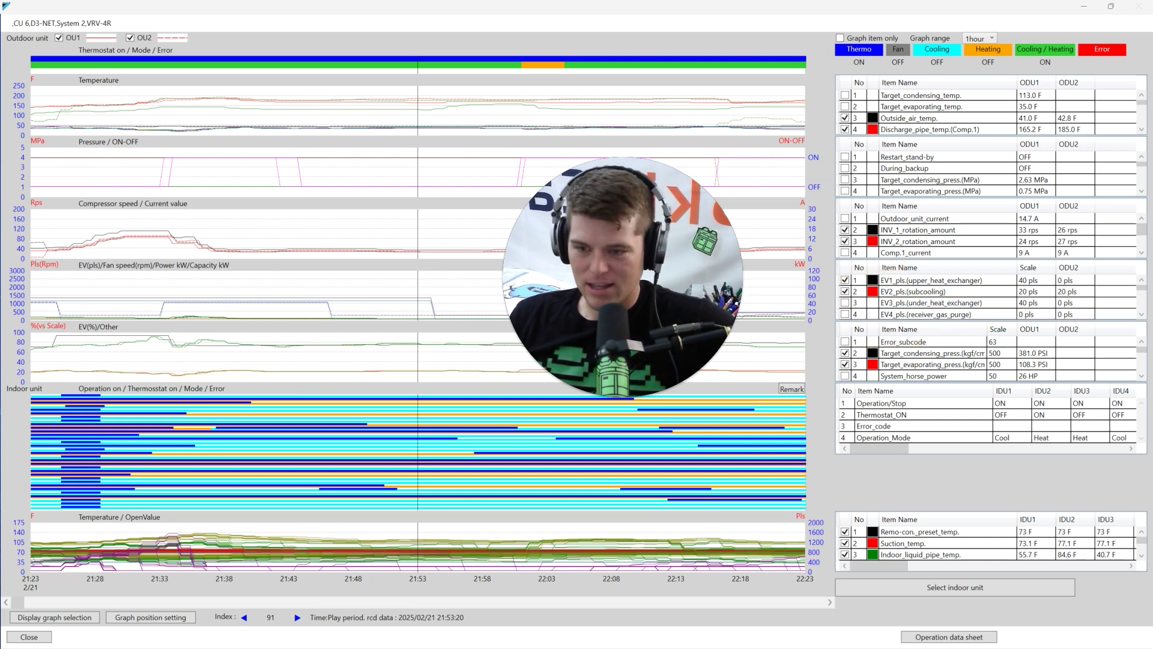
{"action": "mouse_move", "coordinate": [106, 320]}
{"action": "left_mouse_down"}
{"action": "mouse_move", "coordinate": [24, 336]}
{"action": "mouse_move", "coordinate": [128, 391]}
{"action": "mouse_move", "coordinate": [168, 334]}
{"action": "mouse_move", "coordinate": [96, 327]}
{"action": "mouse_move", "coordinate": [96, 316]}
{"action": "left_mouse_up"}
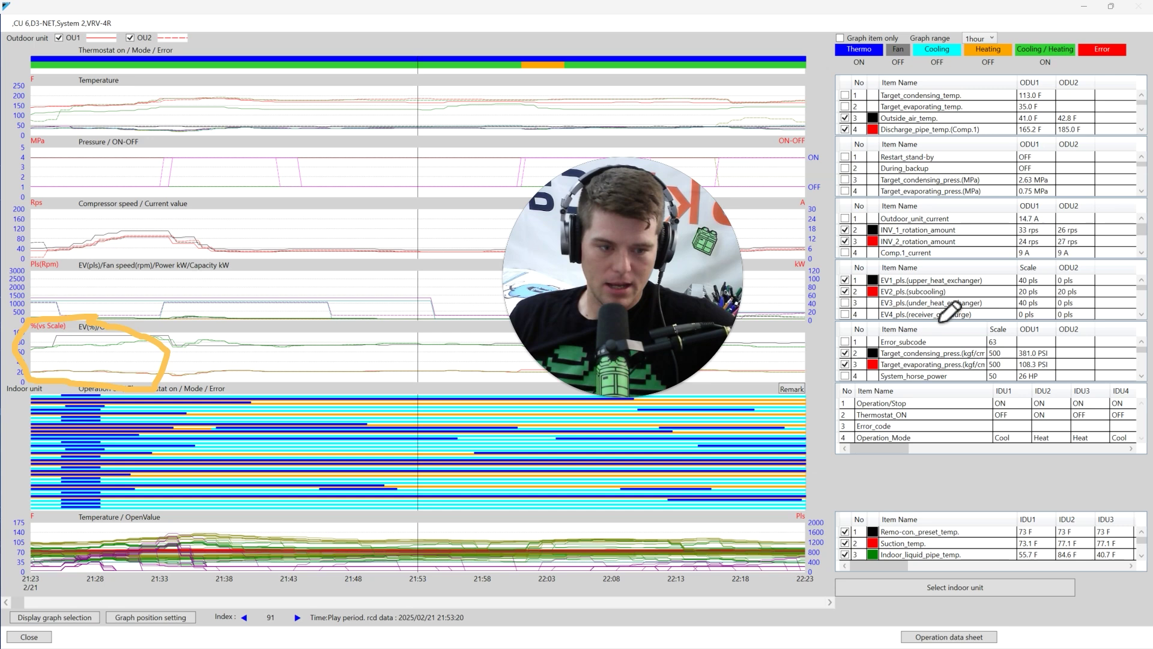
{"action": "mouse_move", "coordinate": [867, 333]}
{"action": "left_mouse_down"}
{"action": "mouse_move", "coordinate": [800, 379]}
{"action": "mouse_move", "coordinate": [1016, 384]}
{"action": "mouse_move", "coordinate": [988, 344]}
{"action": "left_mouse_up"}
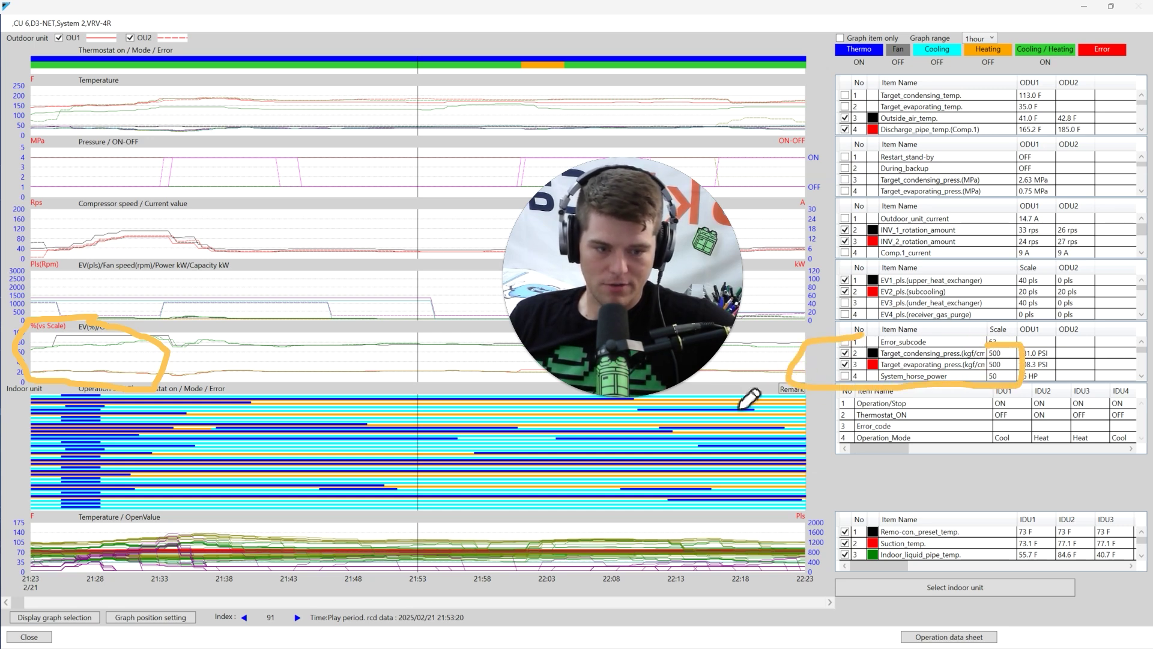
{"action": "key", "text": "e"}
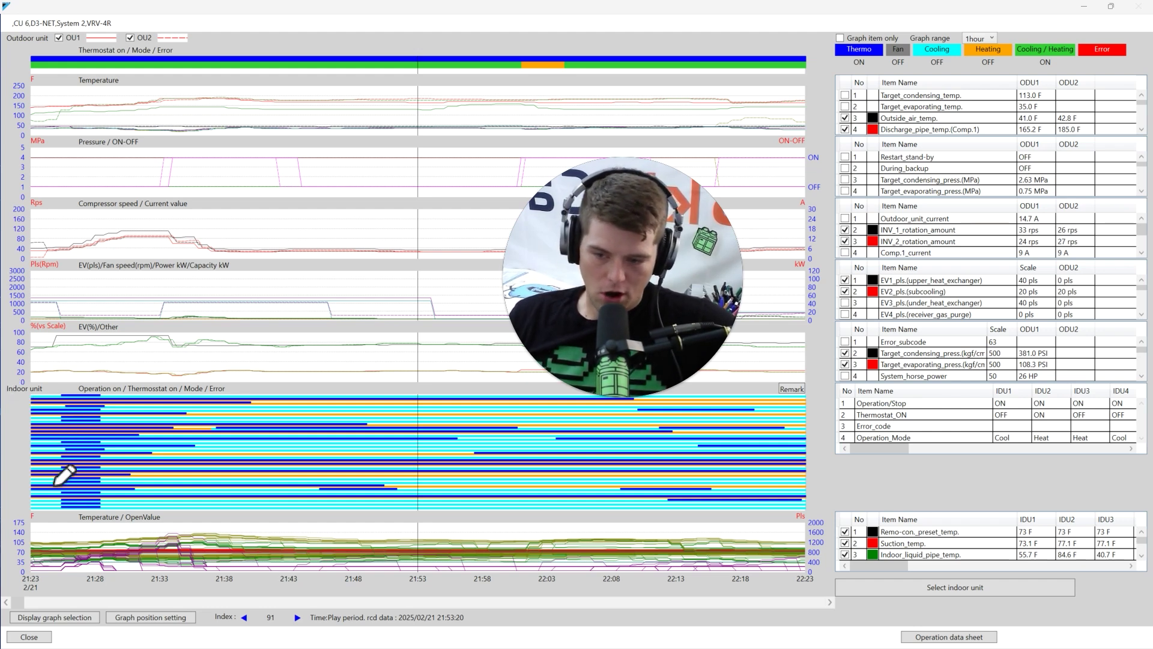
{"action": "left_click_drag", "start_coordinate": [58, 384], "coordinate": [63, 511]}
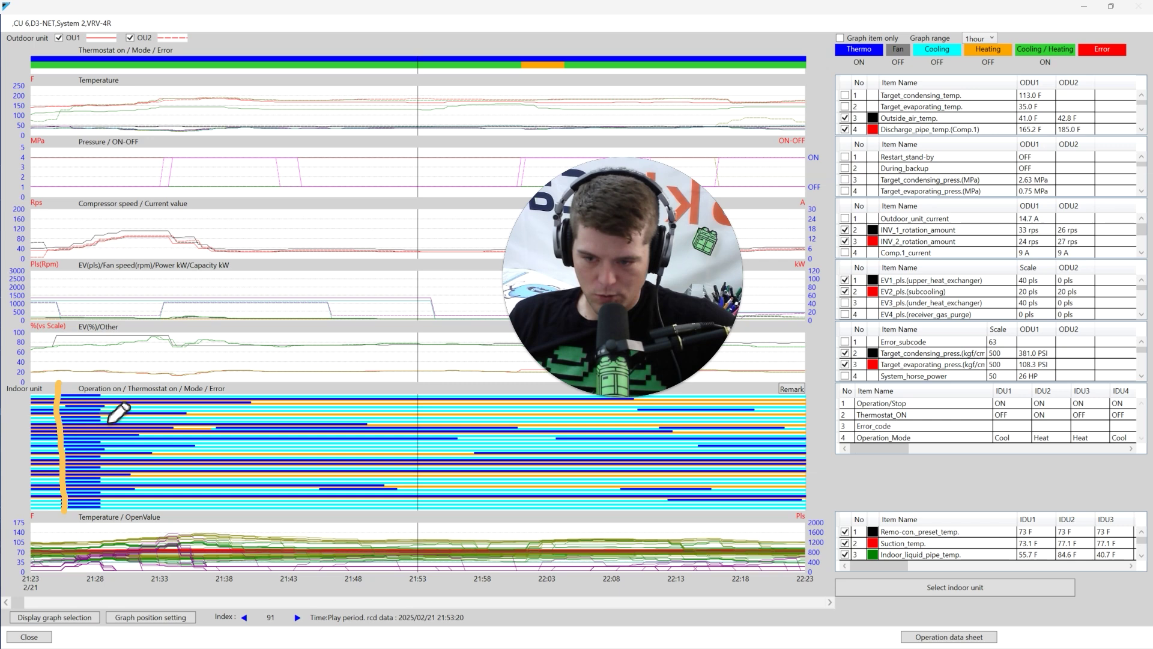
{"action": "left_click_drag", "start_coordinate": [104, 393], "coordinate": [105, 505]}
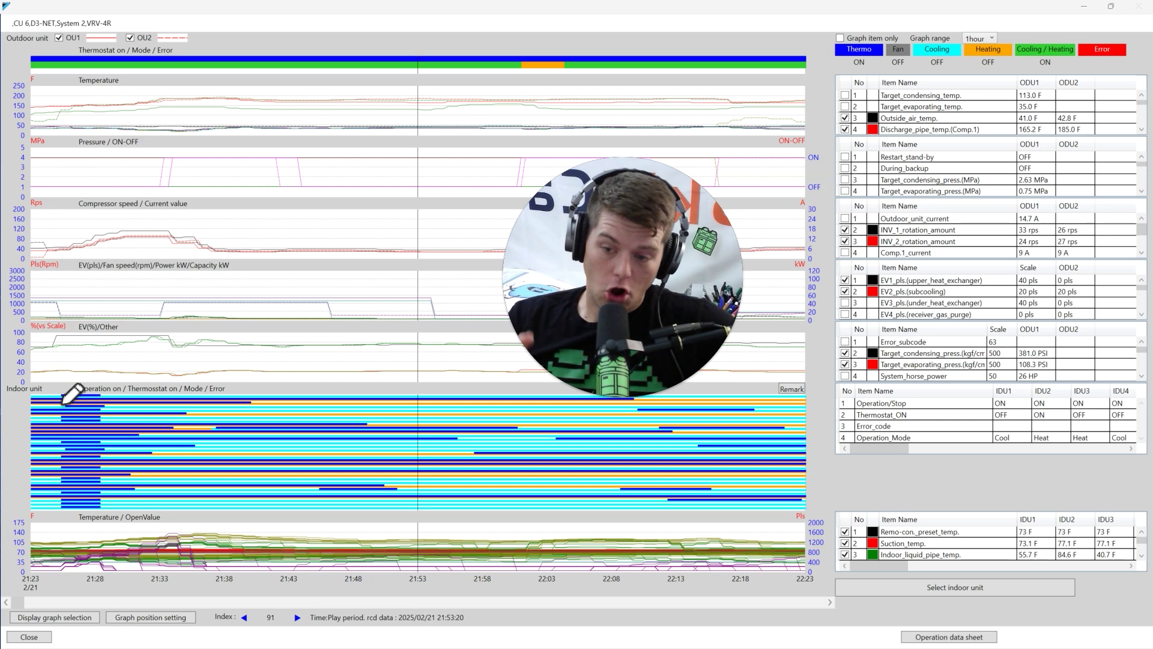
{"action": "left_click_drag", "start_coordinate": [59, 394], "coordinate": [53, 509]}
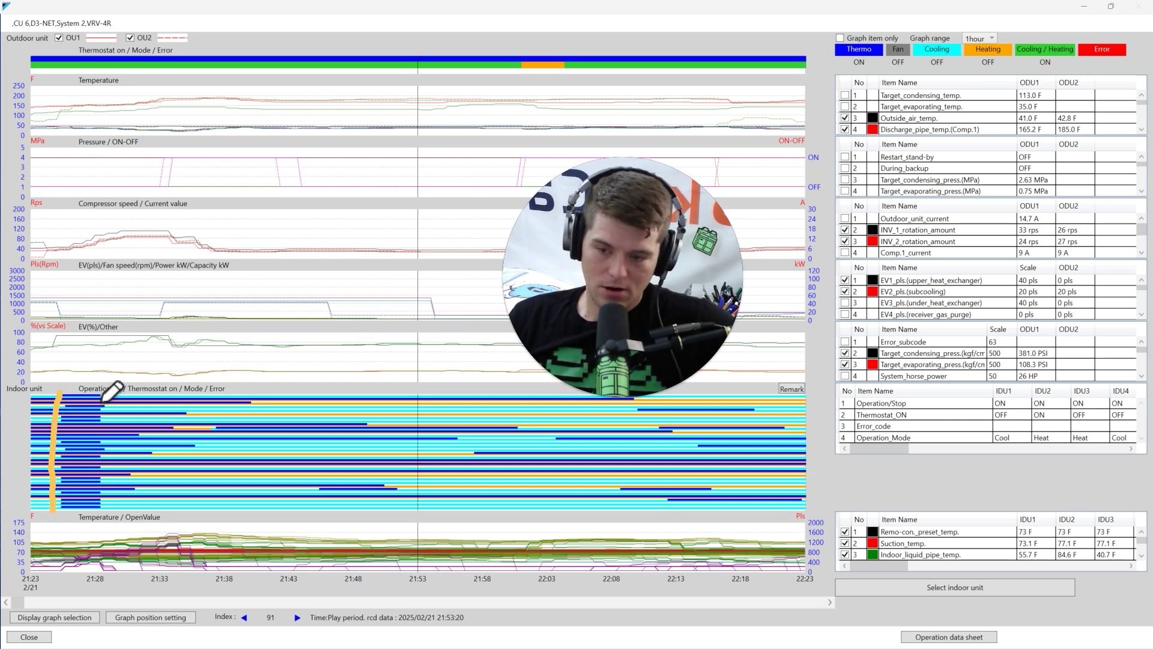
{"action": "left_click_drag", "start_coordinate": [105, 398], "coordinate": [105, 511]}
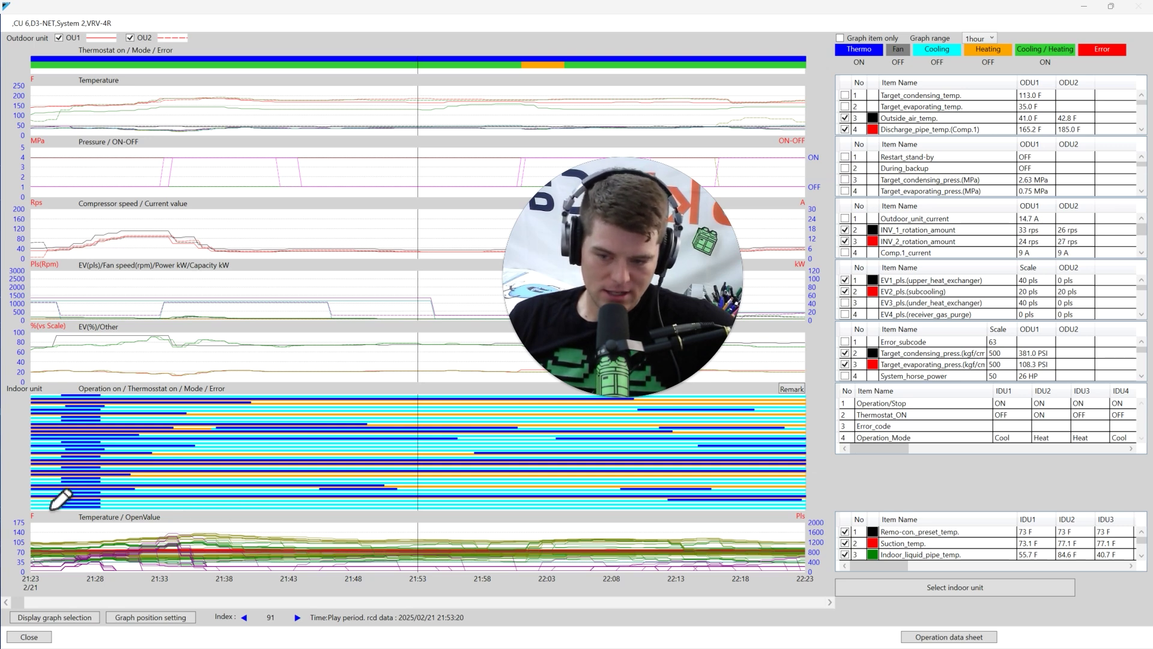
{"action": "left_click_drag", "start_coordinate": [24, 496], "coordinate": [759, 504]}
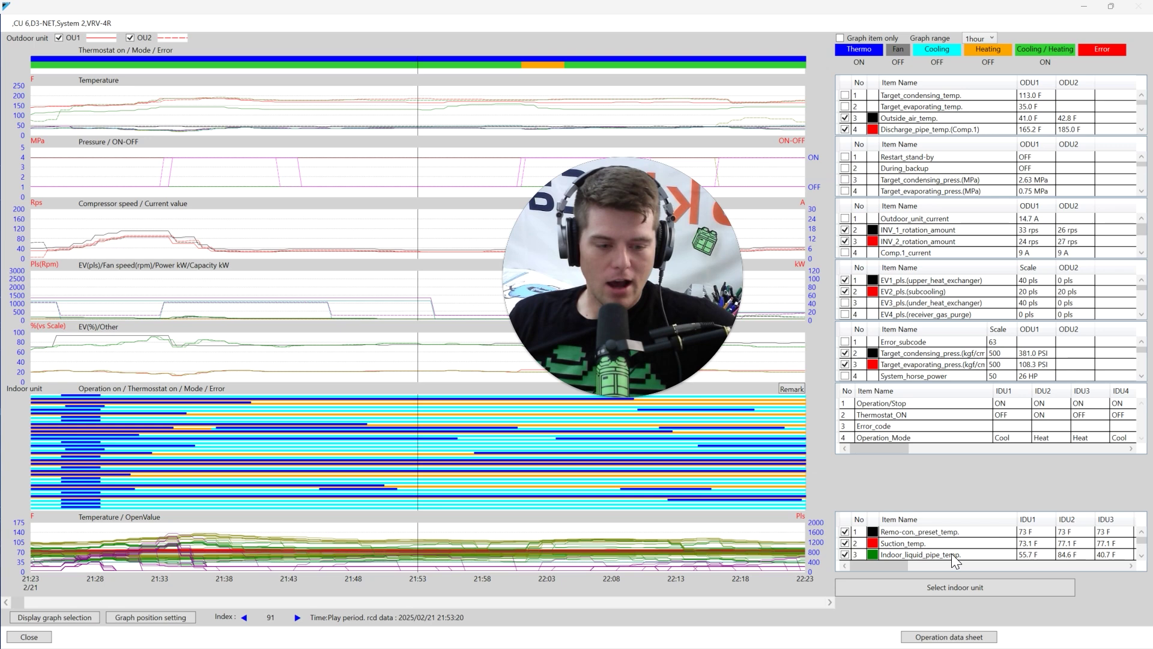
Scroll the indoor item list to rows 4–6: gas pipe temperature, EV opening, air thermistor BRC1
{"action": "scroll", "coordinate": [951, 553], "scroll_direction": "down", "scroll_amount": 1}
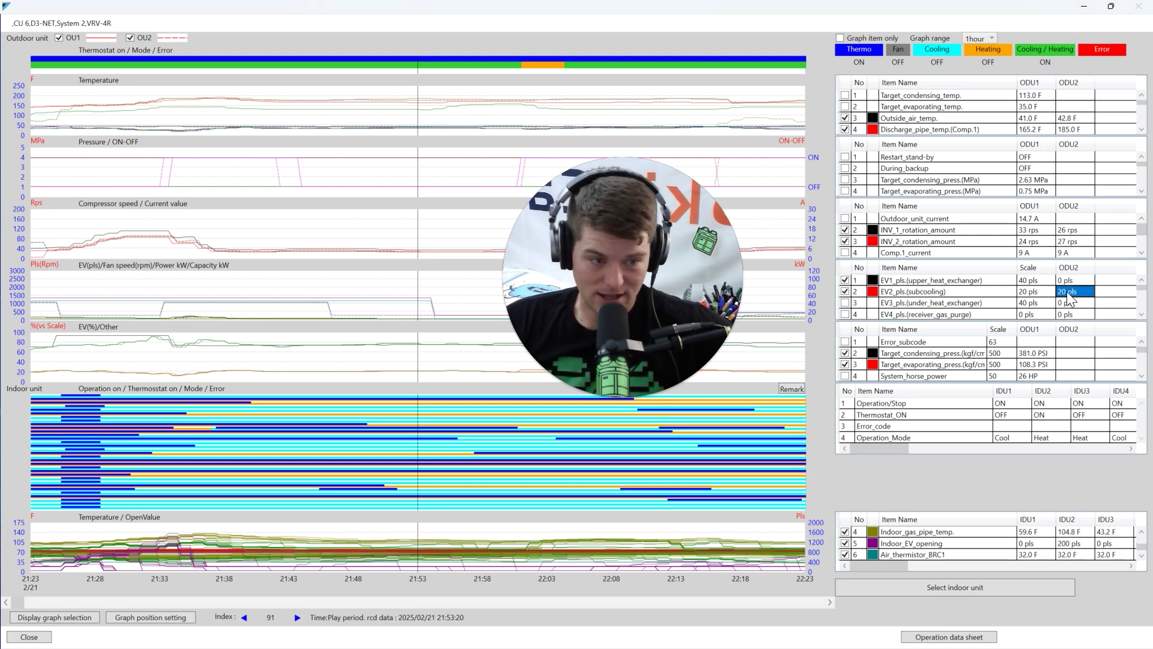
Select the EV2 subcooling value and step the time cursor, ending at index 61 (21:43:20)
{"action": "left_click", "coordinate": [1053, 292]}
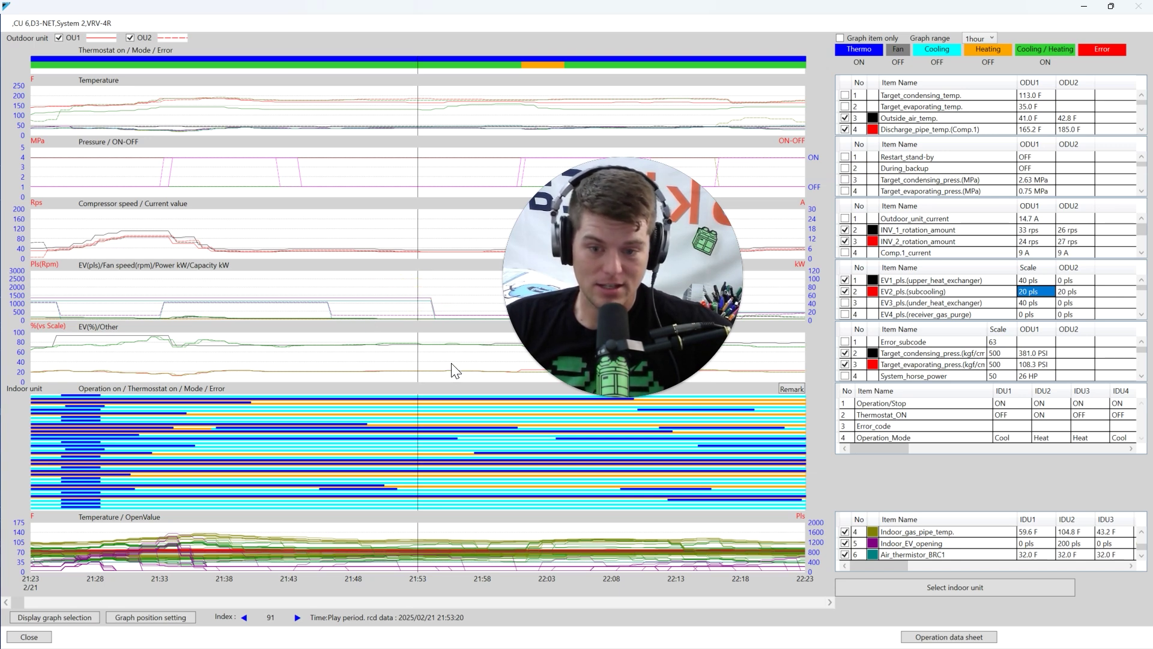
{"action": "key", "text": "Left"}
{"action": "key", "text": "Left"}
{"action": "key", "text": "Left"}
{"action": "key", "text": "Left"}
{"action": "key", "text": "Left"}
{"action": "key", "text": "Left"}
{"action": "key", "text": "Left"}
{"action": "key", "text": "Left"}
{"action": "key", "text": "Left"}
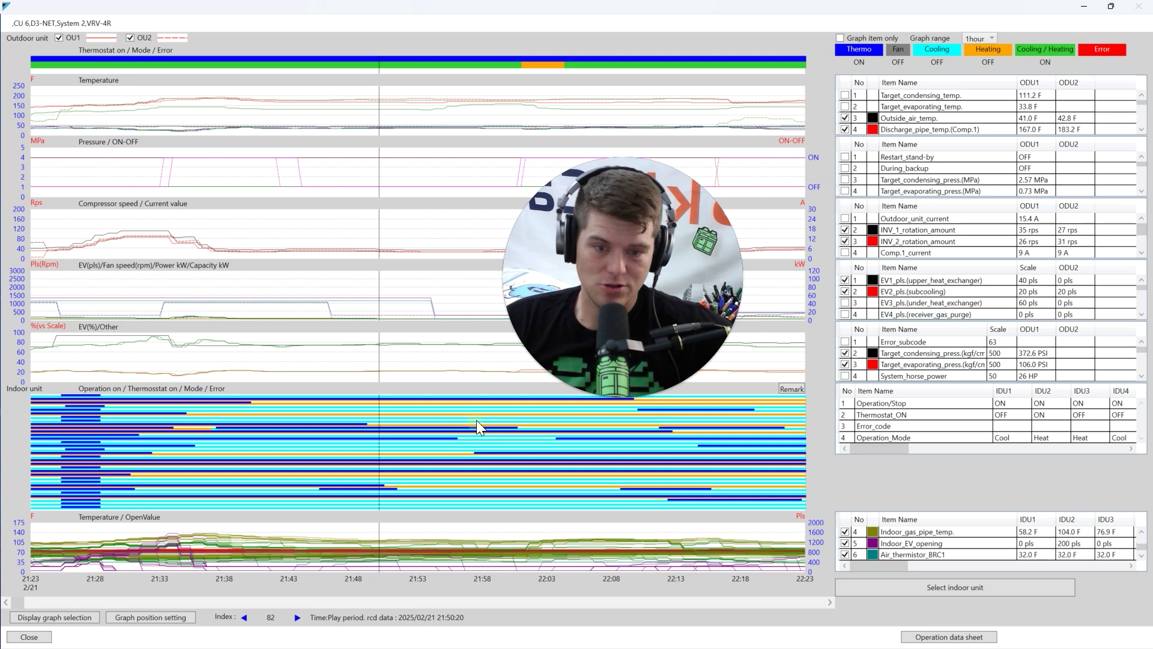
{"action": "key", "text": "Right"}
{"action": "key", "text": "Right"}
{"action": "key", "text": "Right"}
{"action": "key", "text": "Right"}
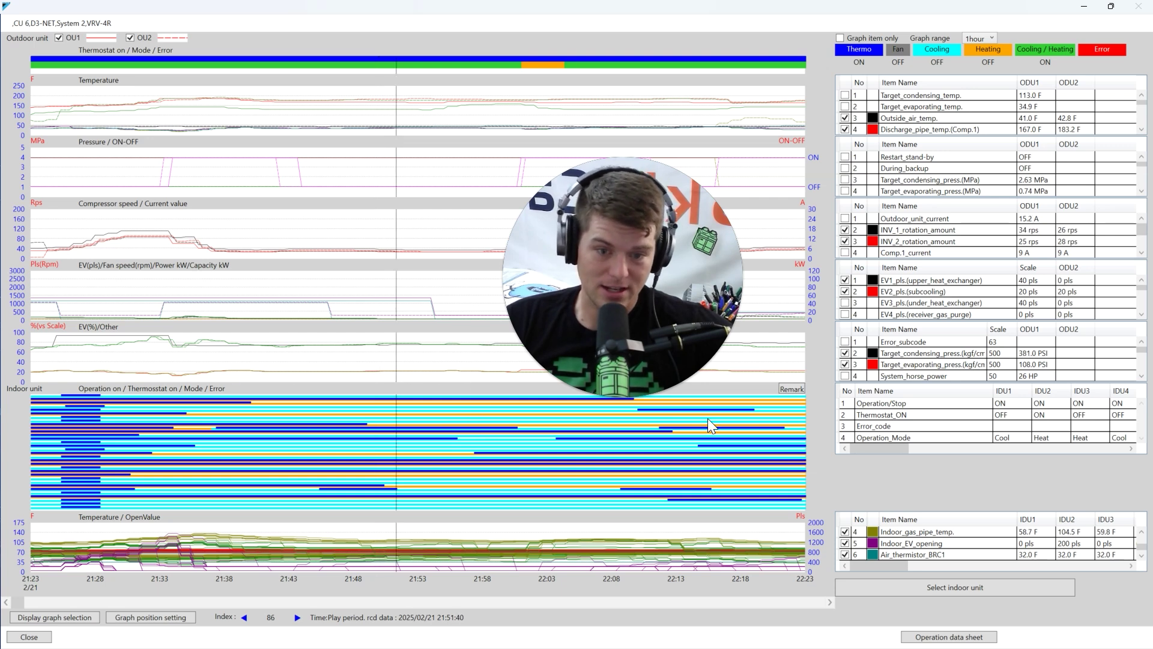
{"action": "key", "text": "Right"}
{"action": "key", "text": "Right"}
{"action": "key", "text": "Right"}
{"action": "key", "text": "Right"}
{"action": "key", "text": "Right"}
{"action": "key", "text": "Right"}
{"action": "key", "text": "Right"}
{"action": "key", "text": "Right"}
{"action": "key", "text": "Right"}
{"action": "key", "text": "Right"}
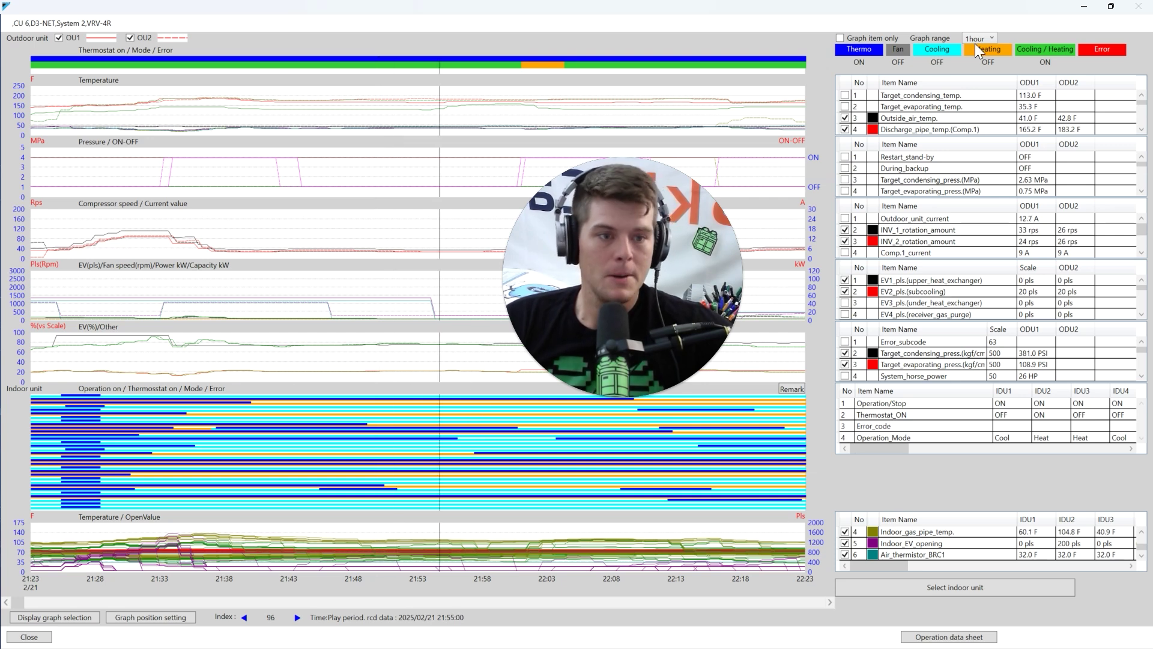
{"action": "key", "text": "Right"}
{"action": "key", "text": "Right"}
{"action": "key", "text": "Right"}
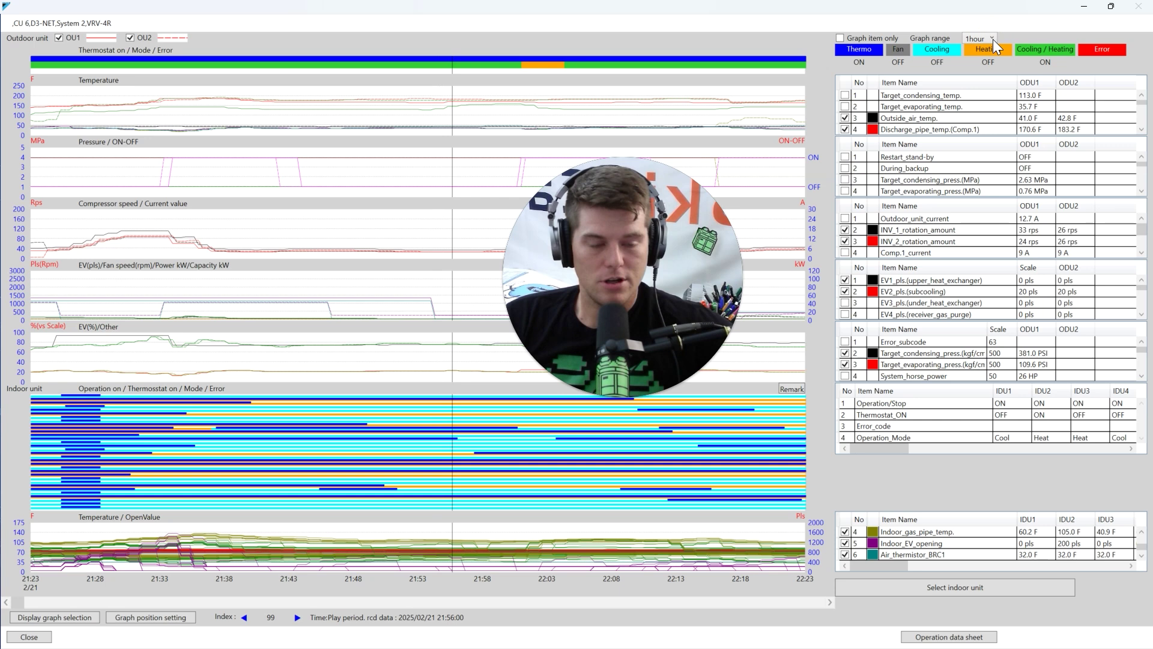
{"action": "key", "text": "Left"}
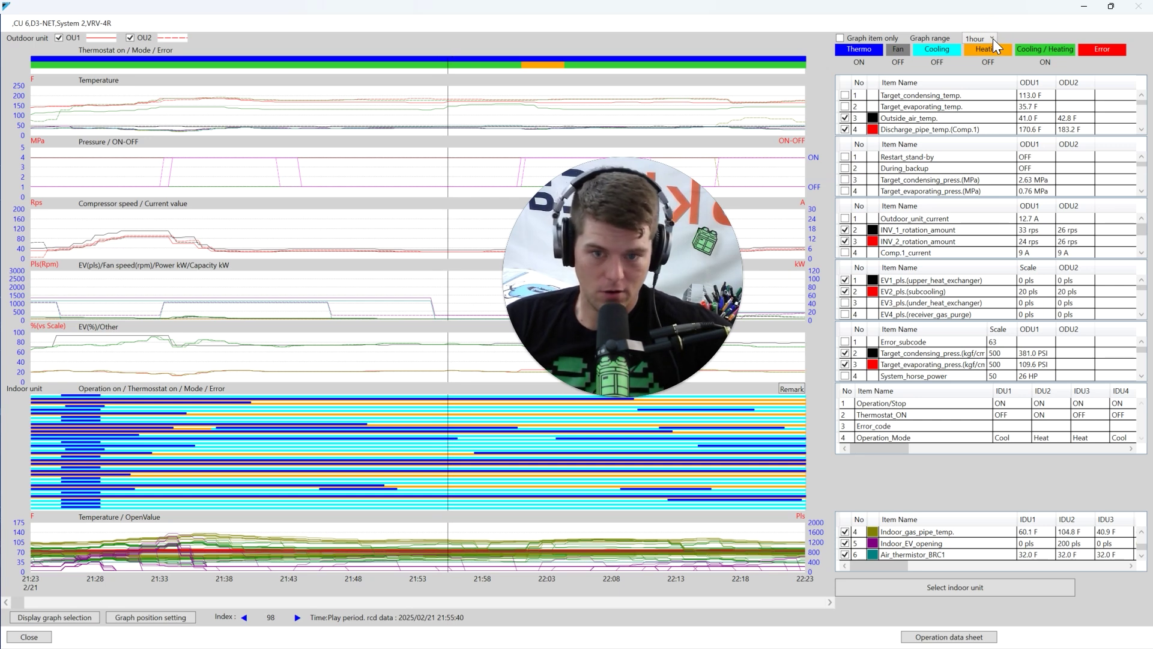
{"action": "key", "text": "Right"}
{"action": "key", "text": "Right"}
{"action": "key", "text": "Right"}
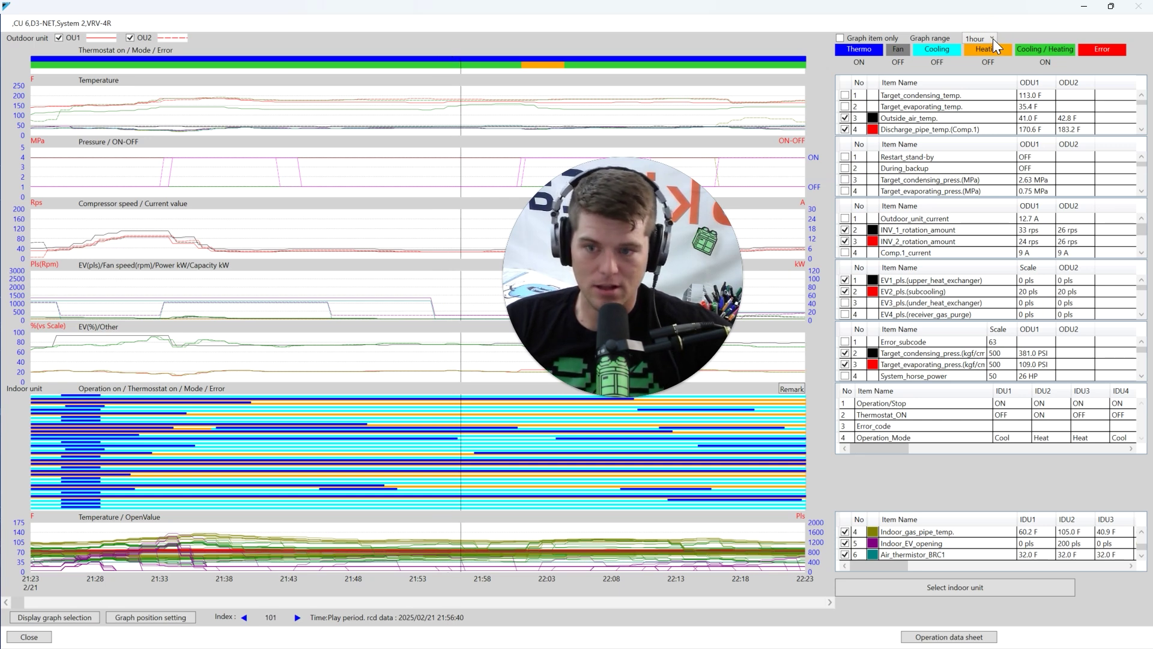
{"action": "key", "text": "Right"}
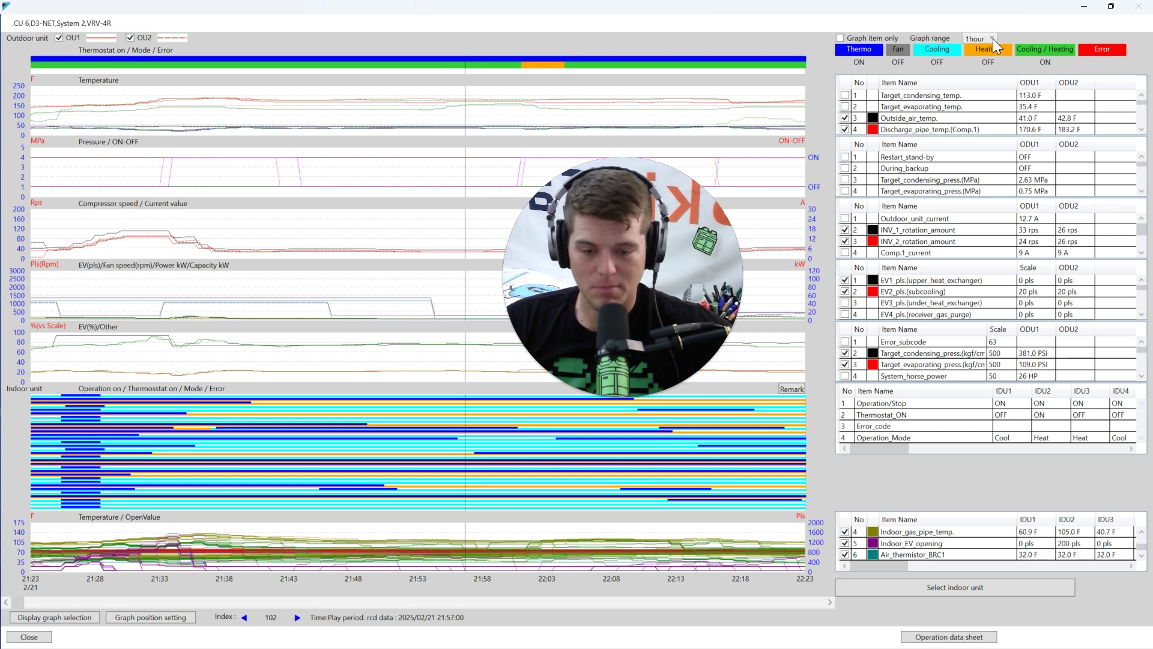
{"action": "key", "text": "Left"}
{"action": "key", "text": "Left"}
{"action": "key", "text": "Left"}
{"action": "key", "text": "Left"}
{"action": "key", "text": "Left"}
{"action": "key", "text": "Left"}
{"action": "key", "text": "Left"}
{"action": "key", "text": "Left"}
{"action": "key", "text": "Left"}
{"action": "key", "text": "Left"}
{"action": "key", "text": "Left"}
{"action": "key", "text": "Left"}
{"action": "key", "text": "Left"}
{"action": "key", "text": "Left"}
{"action": "key", "text": "Left"}
{"action": "key", "text": "Left"}
{"action": "key", "text": "Left"}
{"action": "key", "text": "Left"}
{"action": "key", "text": "Left"}
{"action": "key", "text": "Left"}
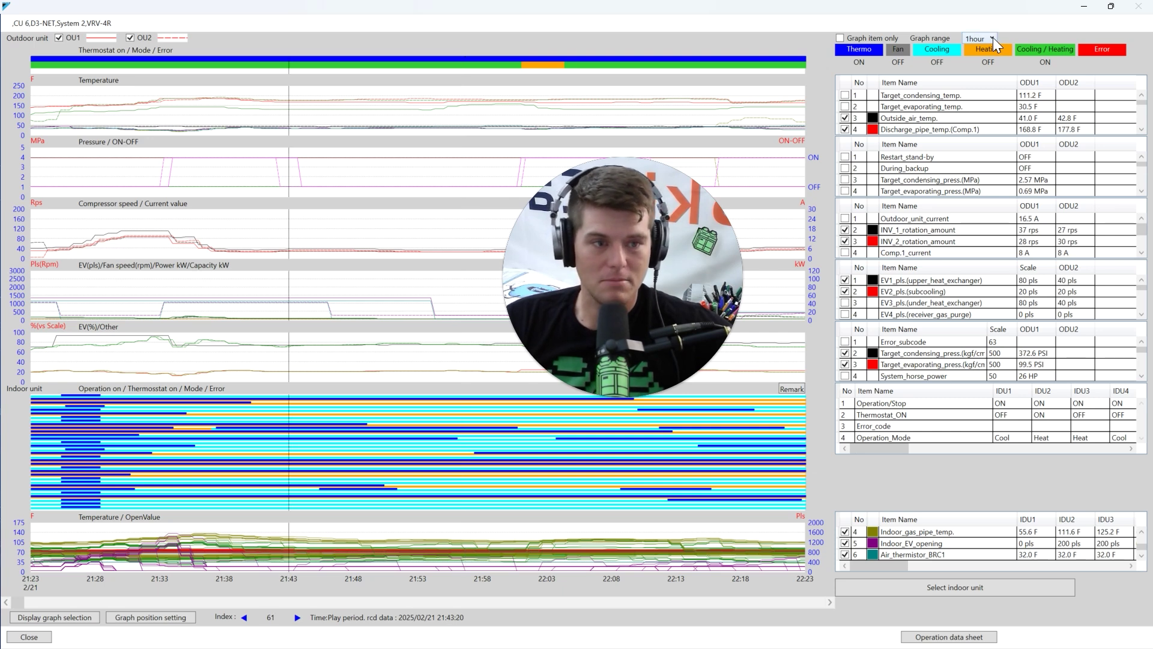
Set the Graph range to 3hours so charts span 21:23 to 00:23
{"action": "left_click", "coordinate": [993, 37]}
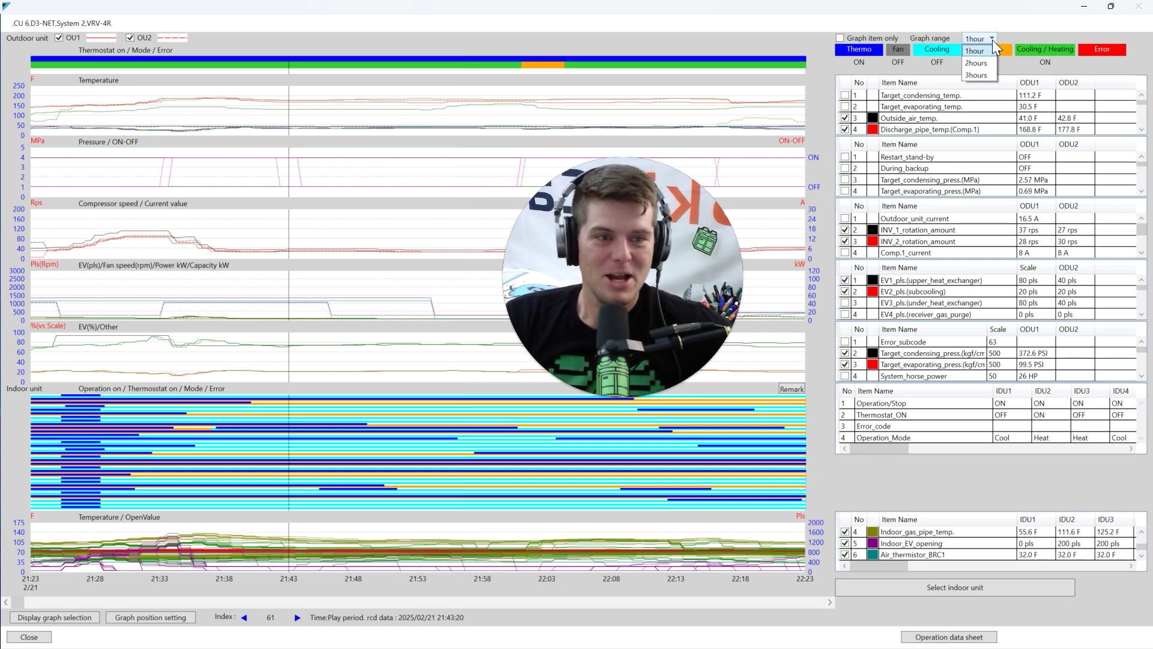
{"action": "left_click", "coordinate": [988, 75]}
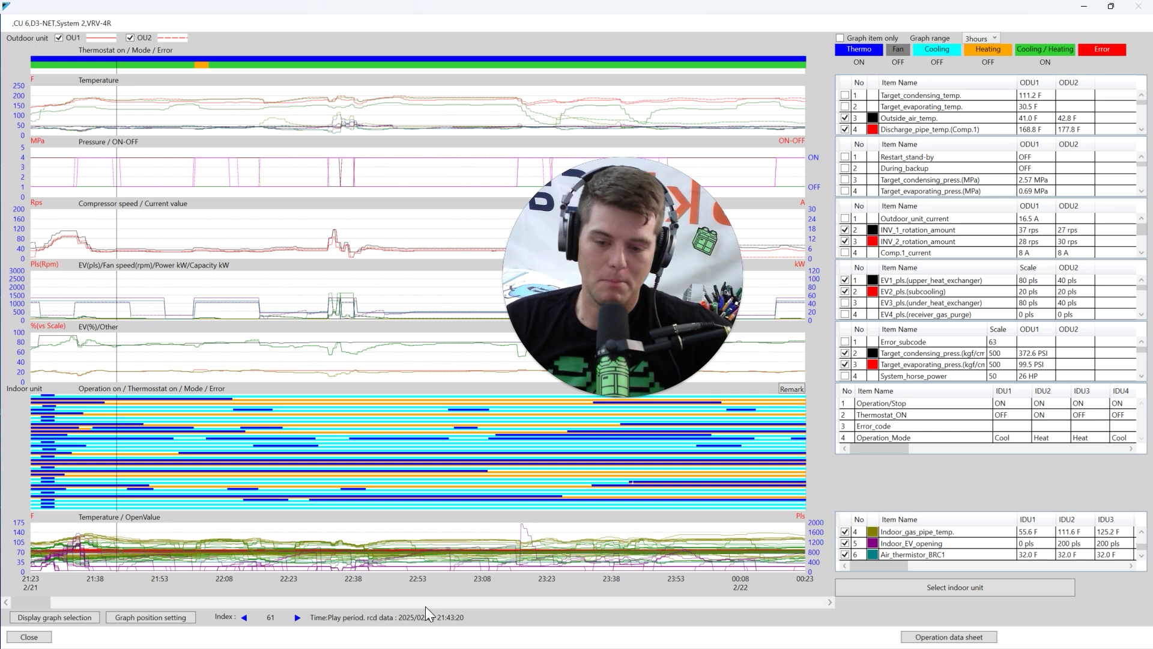
Advance the readout to index 63 (21:44:00) and shift the 3-hour graph to 21:33–00:33
{"action": "left_click", "coordinate": [296, 617]}
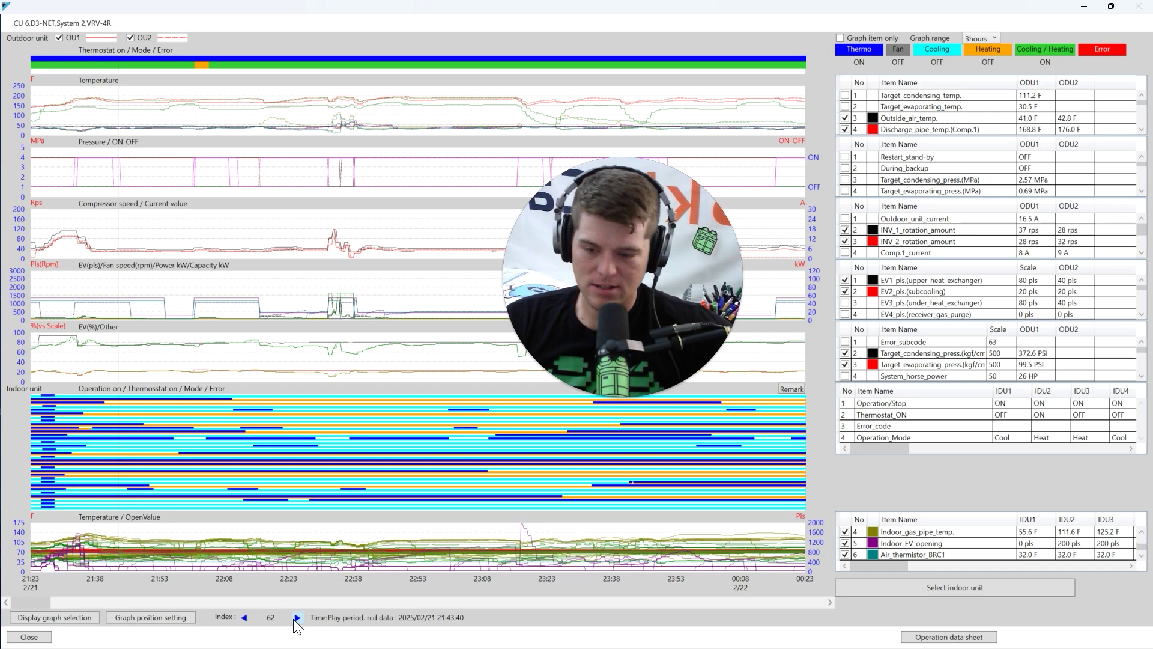
{"action": "key", "text": "Right"}
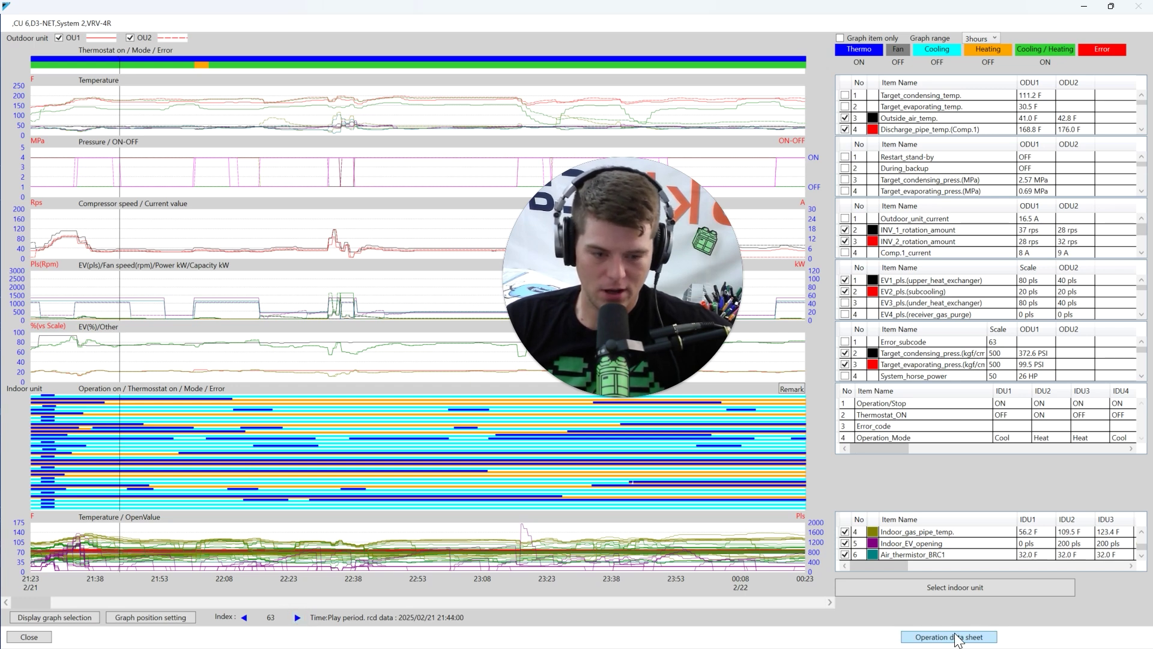
{"action": "left_click", "coordinate": [828, 602]}
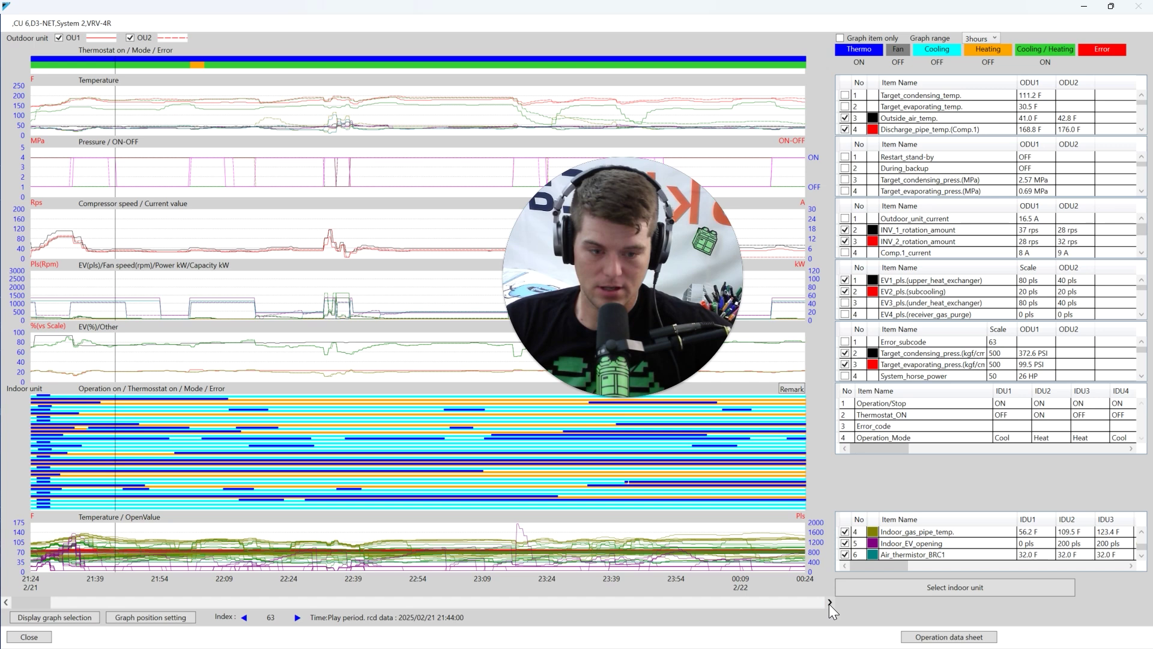
{"action": "left_click", "coordinate": [829, 602]}
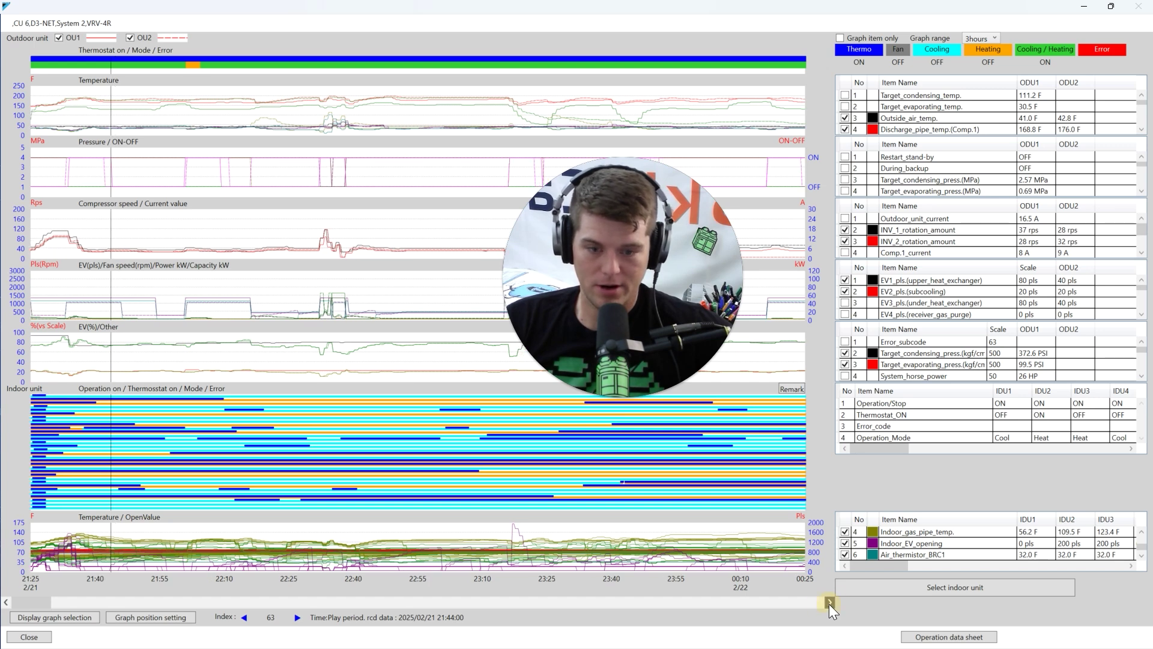
{"action": "left_click", "coordinate": [828, 602]}
{"action": "left_click", "coordinate": [829, 602]}
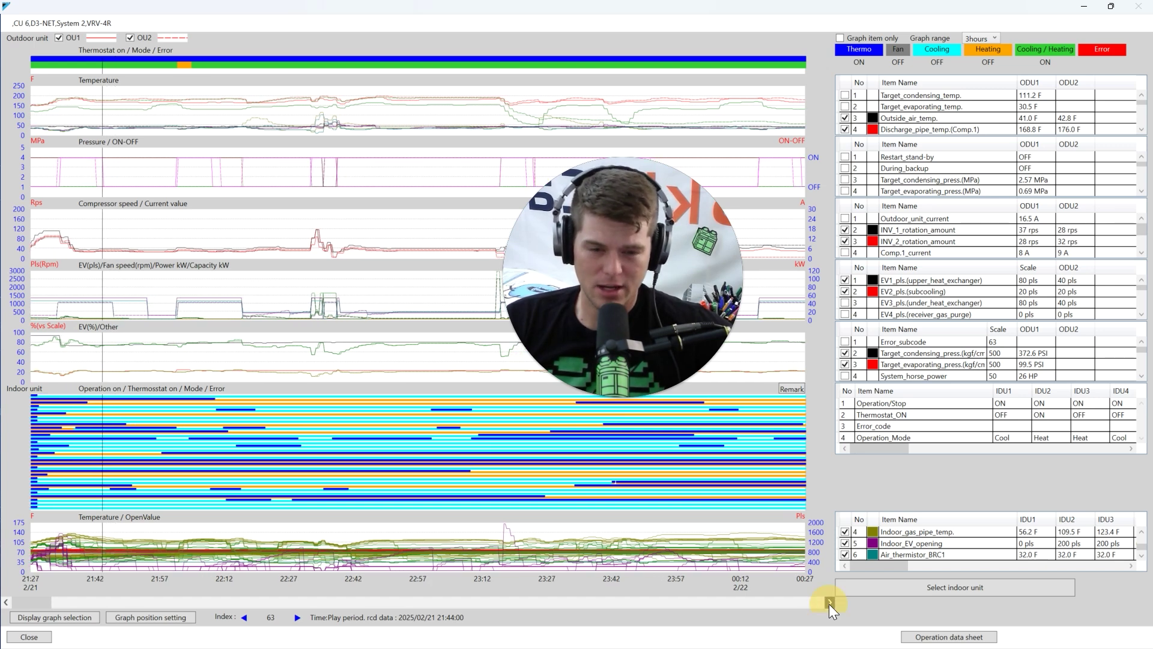
{"action": "left_click", "coordinate": [829, 602]}
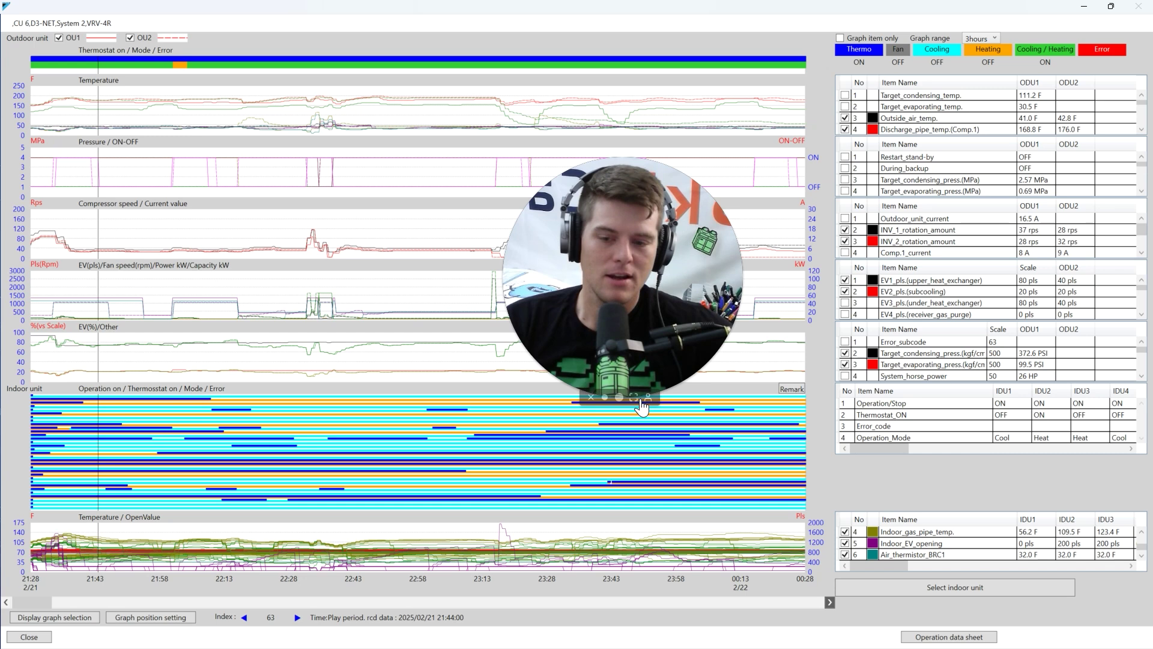
{"action": "key", "text": "Right"}
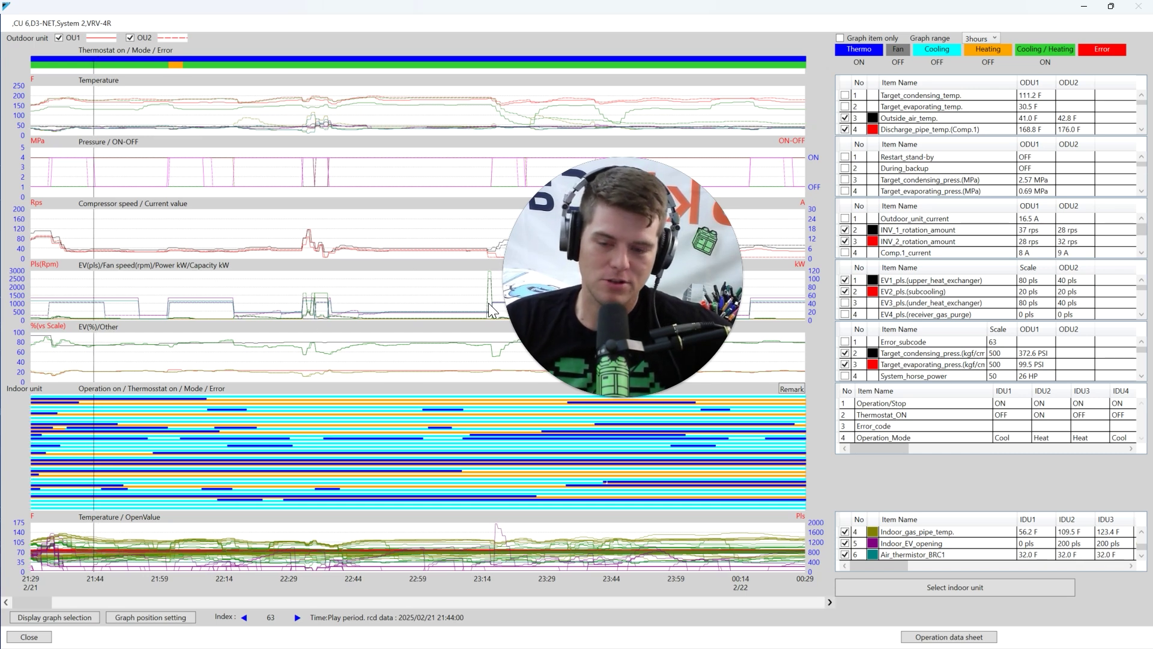
{"action": "key", "text": "Right"}
{"action": "key", "text": "Right"}
{"action": "key", "text": "Right"}
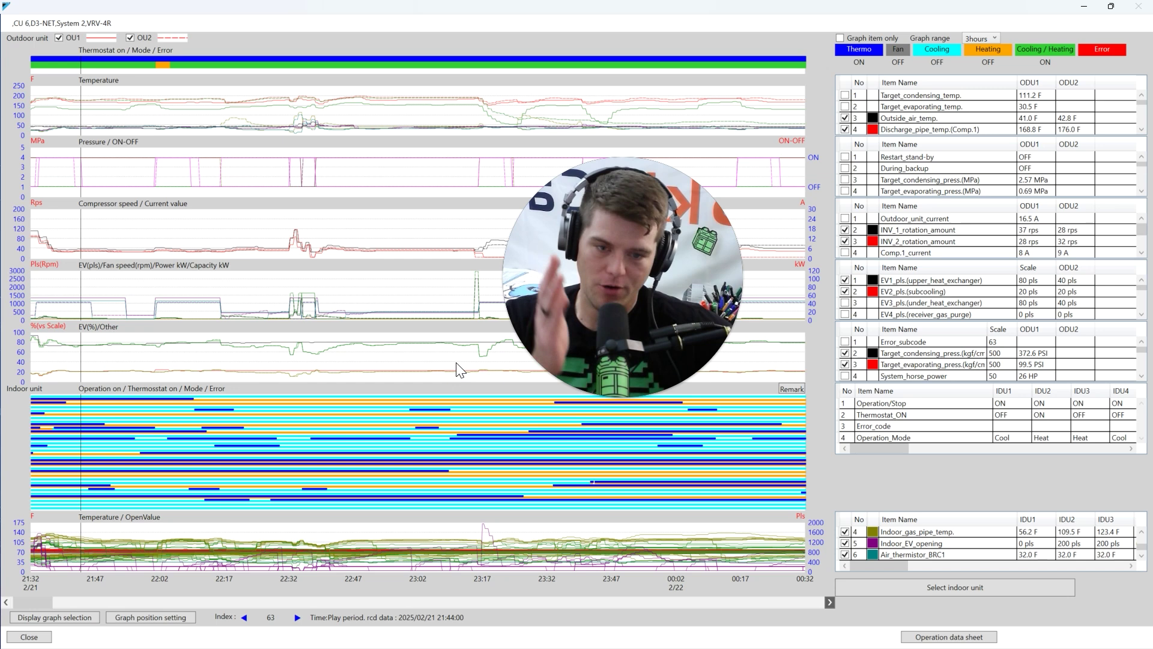
{"action": "key", "text": "Right"}
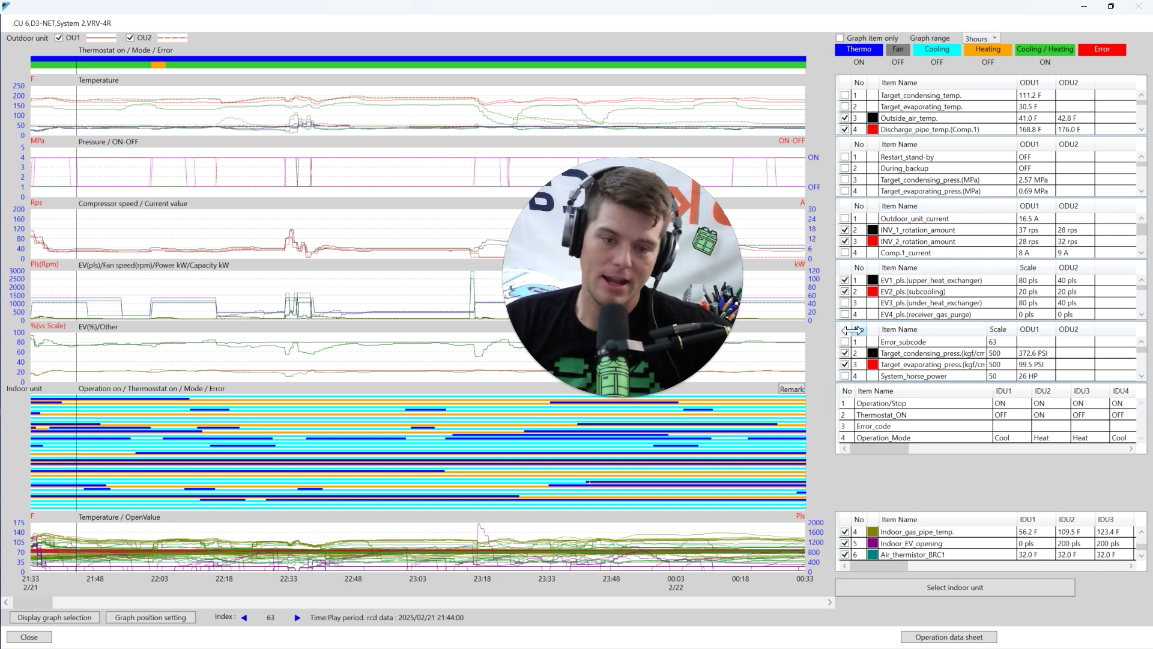
Shift the IDU table sideways and scroll the outdoor item table to rows 10–12
{"action": "left_click_drag", "start_coordinate": [644, 354], "coordinate": [124, 312]}
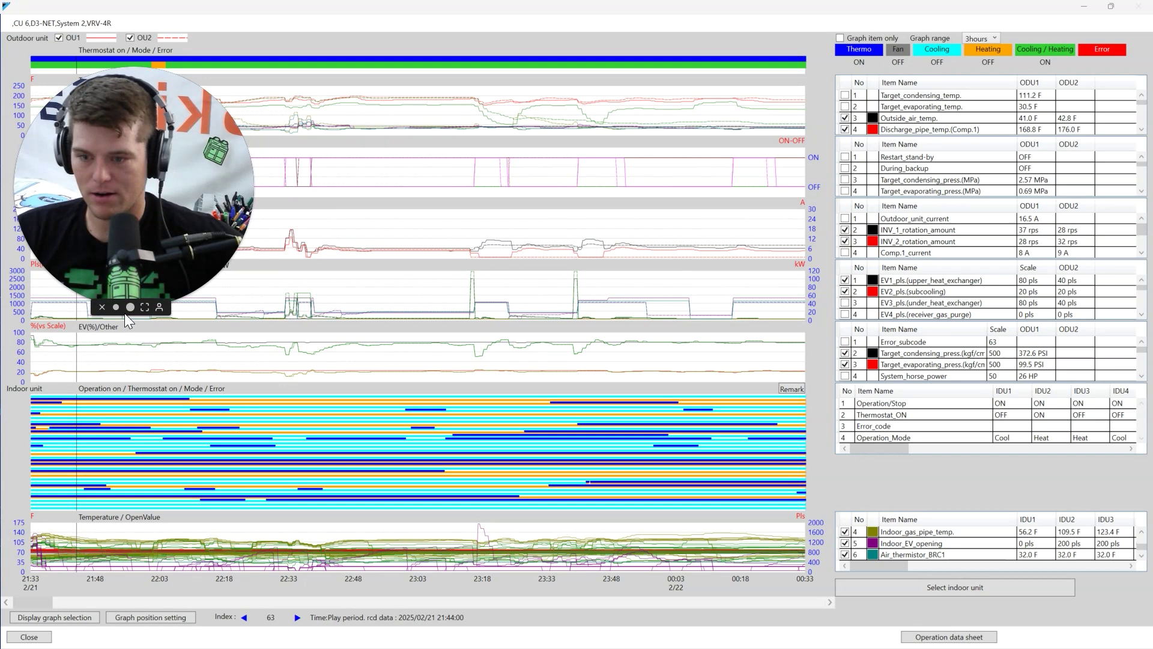
{"action": "left_click", "coordinate": [116, 307]}
{"action": "left_click_drag", "start_coordinate": [80, 276], "coordinate": [113, 161]}
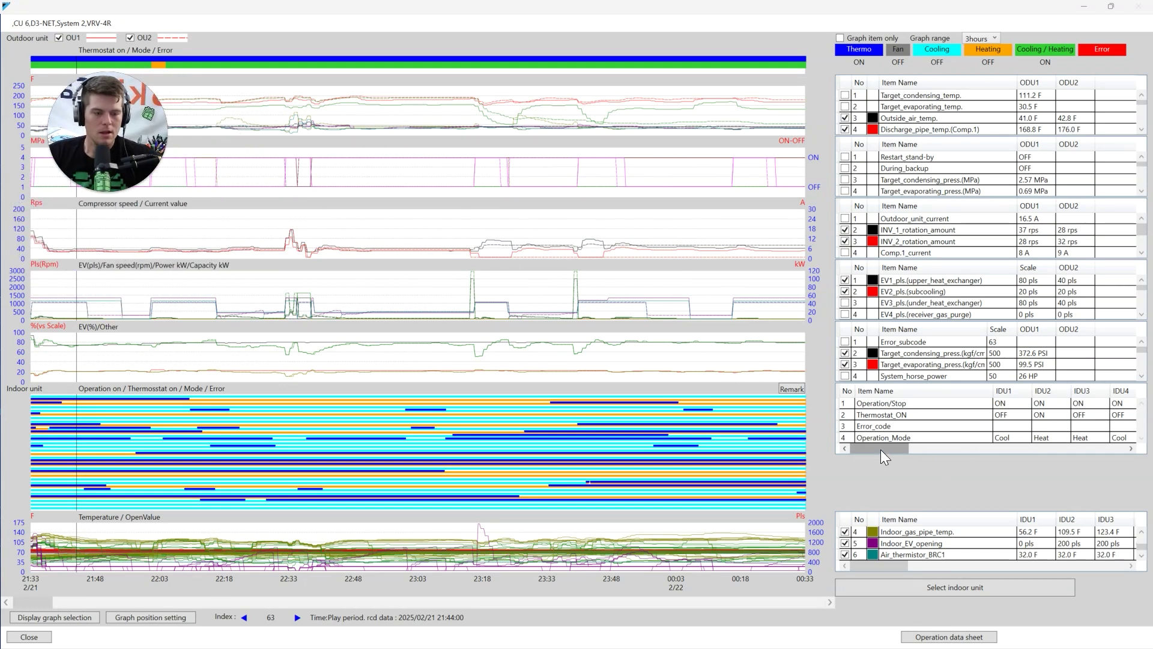
{"action": "left_click_drag", "start_coordinate": [881, 449], "coordinate": [1137, 482]}
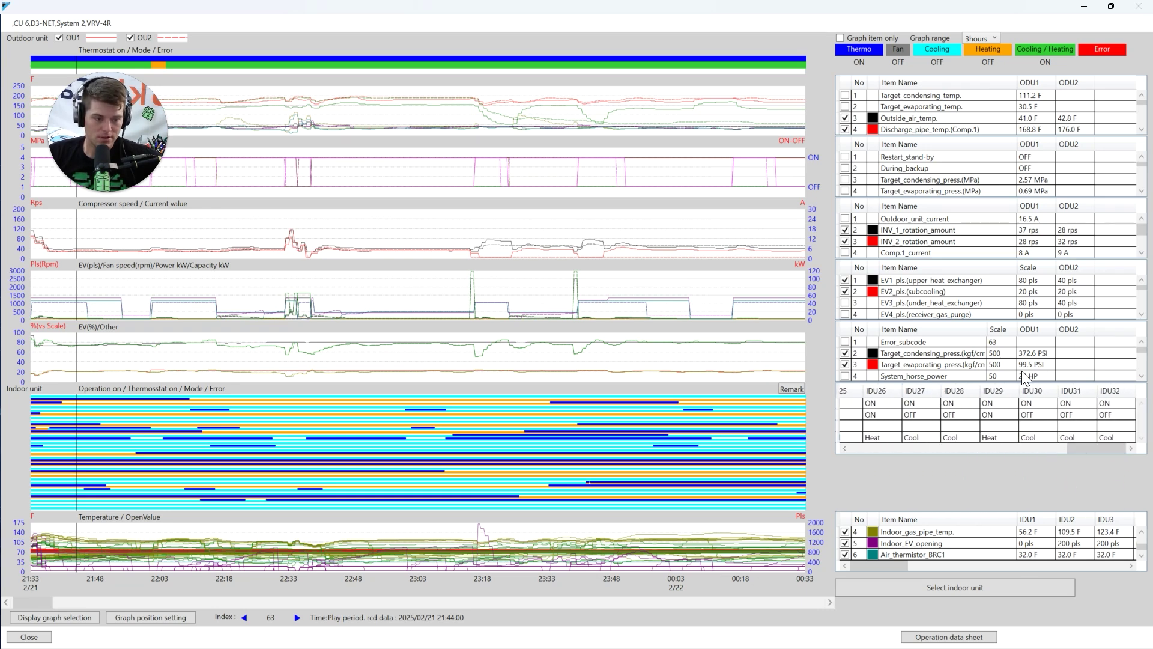
{"action": "left_click", "coordinate": [996, 355]}
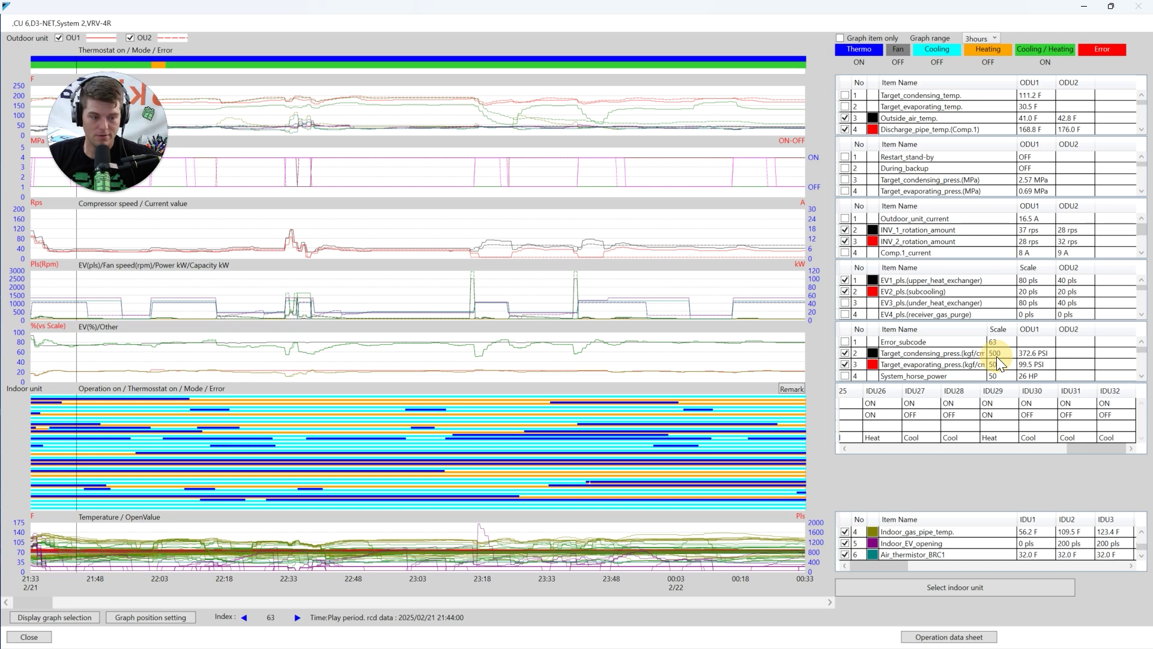
{"action": "scroll", "coordinate": [1001, 363], "scroll_direction": "down", "scroll_amount": 1}
{"action": "scroll", "coordinate": [1007, 363], "scroll_direction": "down", "scroll_amount": 1}
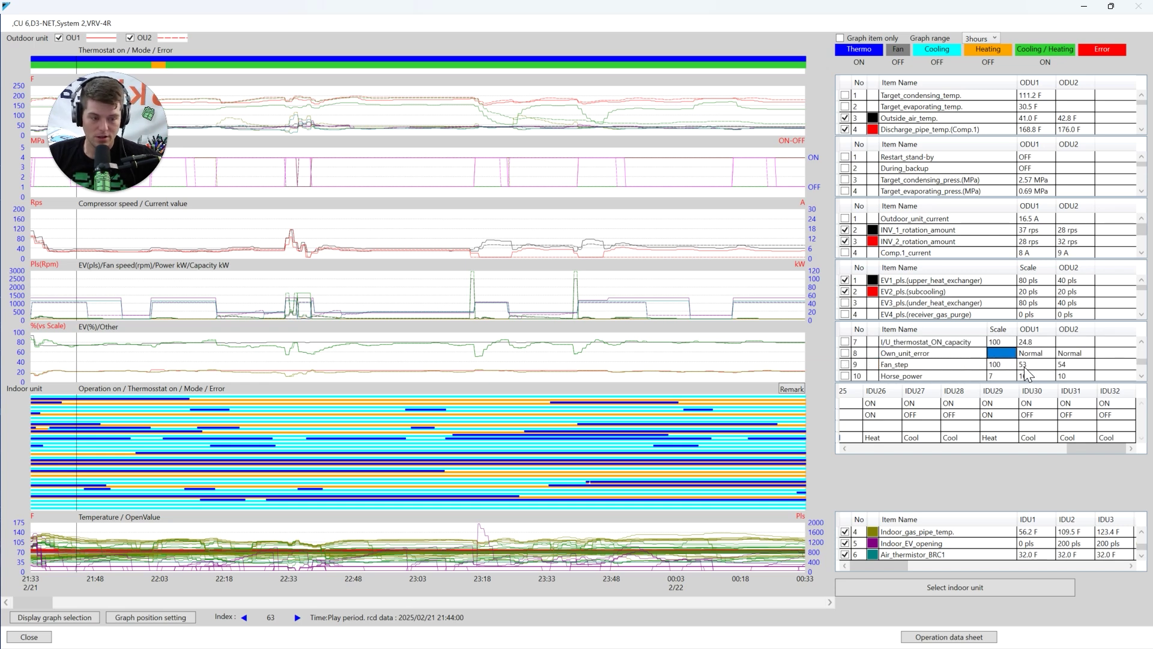
{"action": "scroll", "coordinate": [1025, 366], "scroll_direction": "down", "scroll_amount": 1}
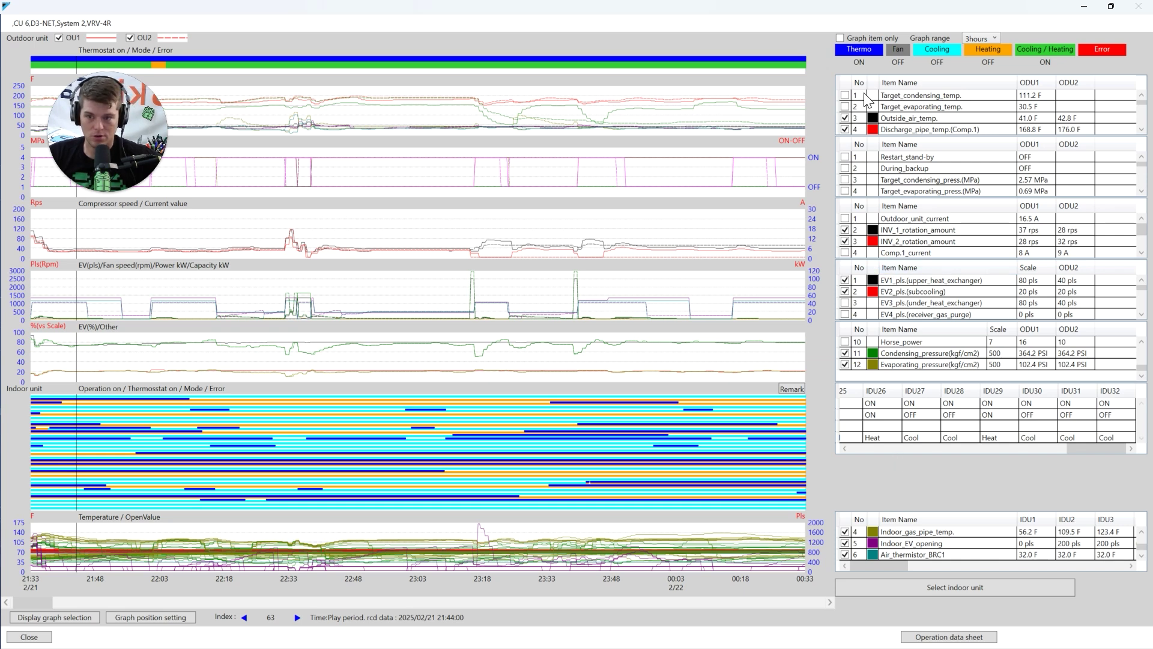
Hide the Operation on and Thermostat on graphs, show EV(%)/Other, and apply the selection
{"action": "left_click", "coordinate": [78, 617]}
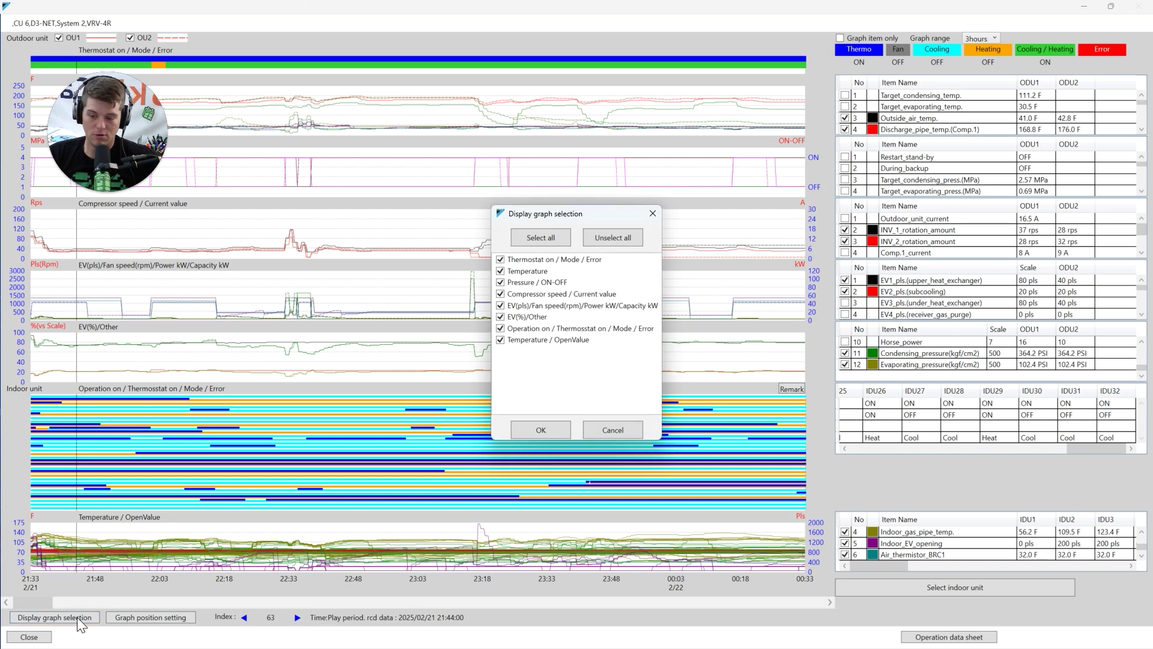
{"action": "left_click", "coordinate": [502, 329]}
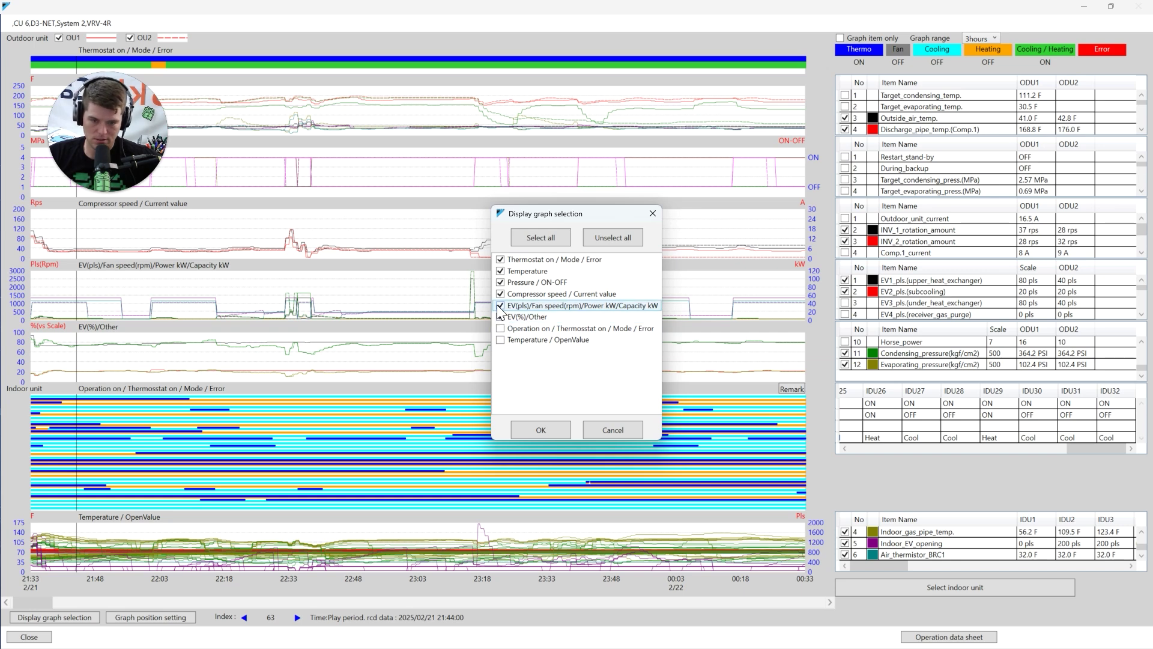
{"action": "left_click", "coordinate": [499, 318]}
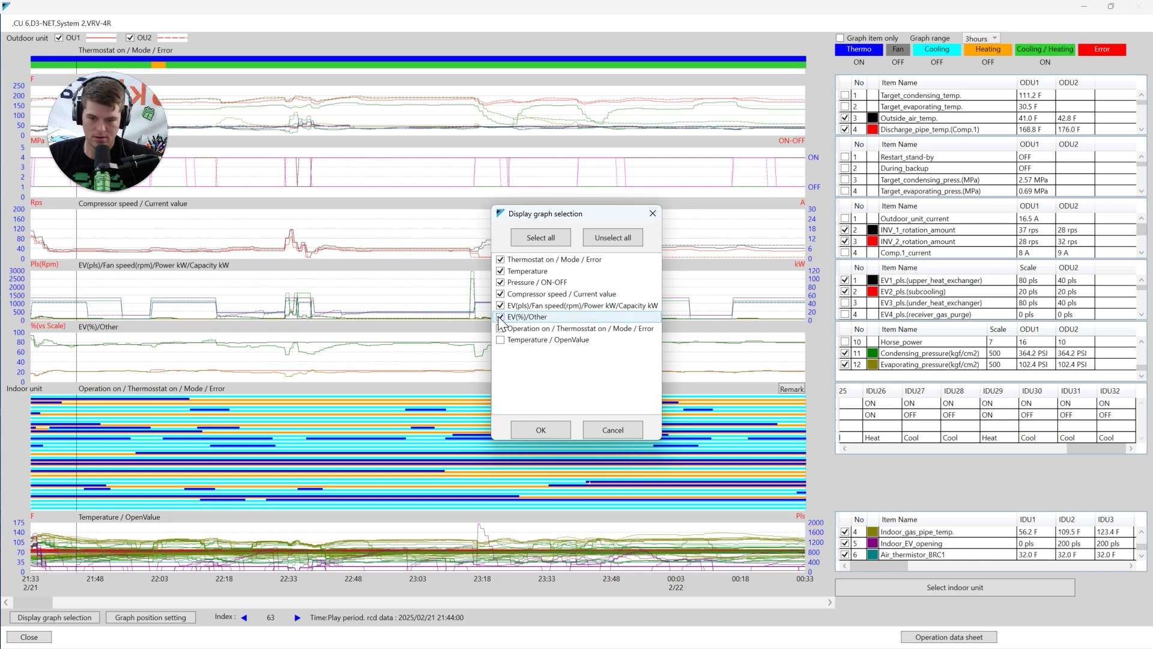
{"action": "left_click", "coordinate": [499, 259]}
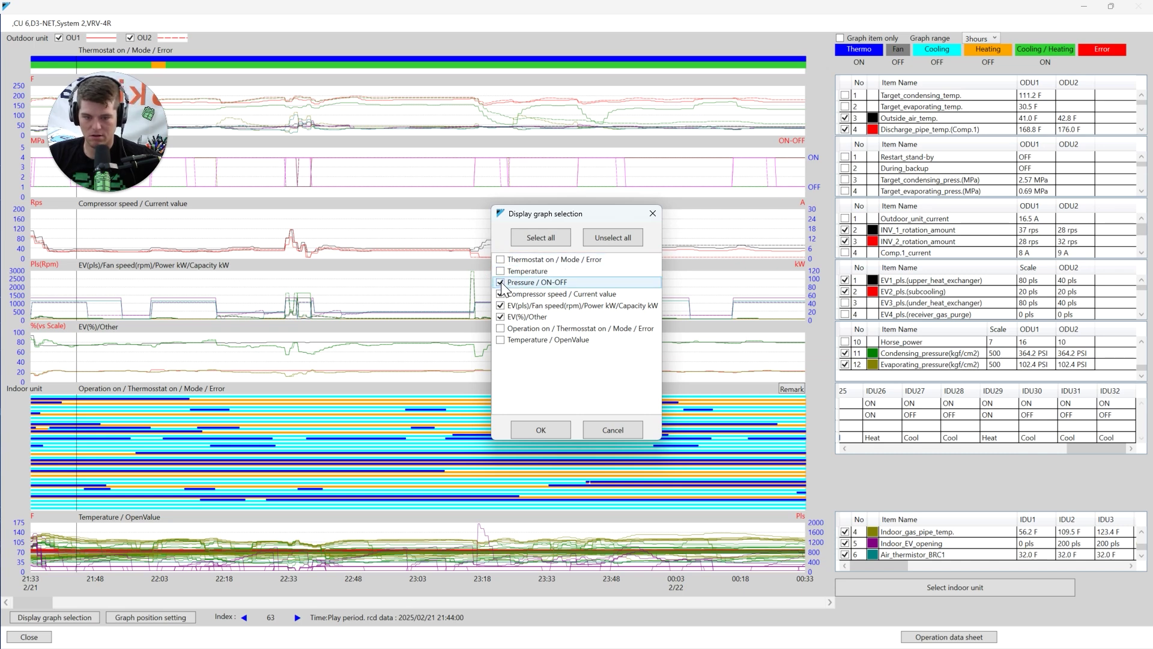
{"action": "left_click", "coordinate": [551, 430]}
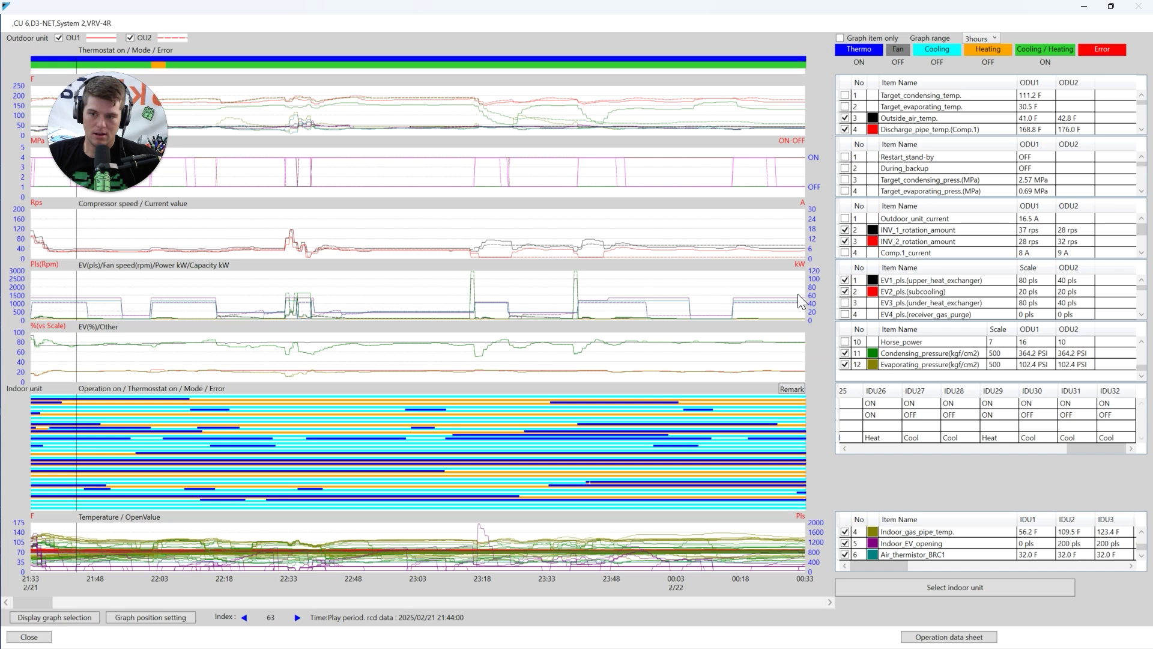
Select the frozen Checker4 window so its not-responding warning appears
{"action": "left_click", "coordinate": [743, 44]}
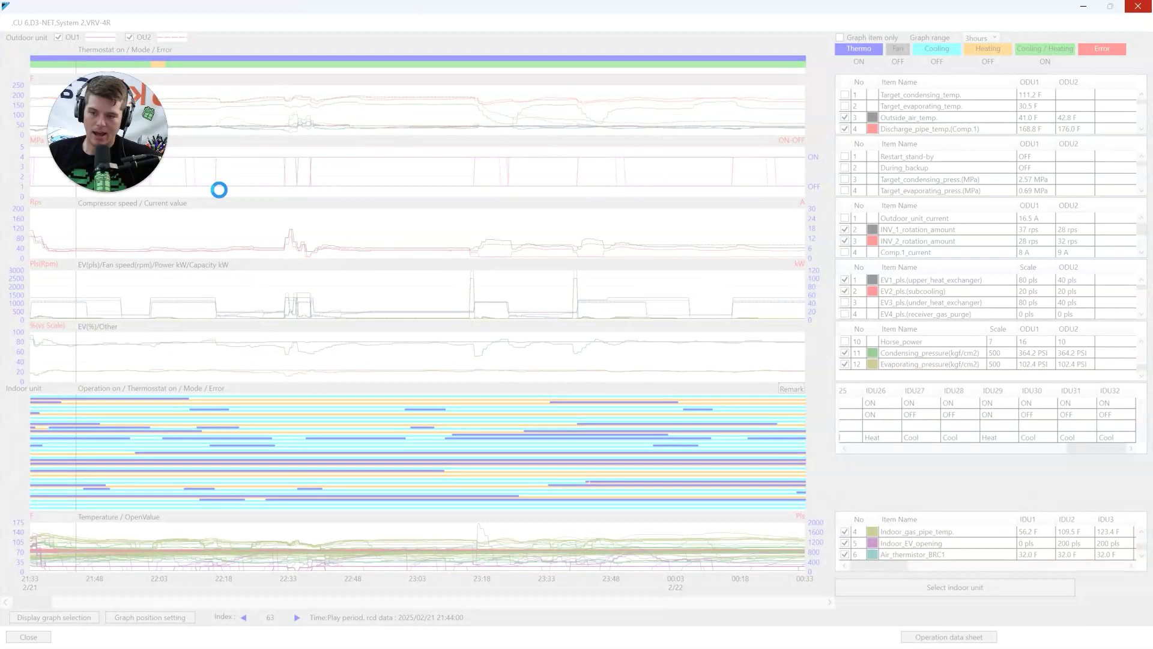
Close the frozen Checker4 program and relaunch Daikin Service Checker from its desktop shortcut
{"action": "left_click", "coordinate": [219, 190]}
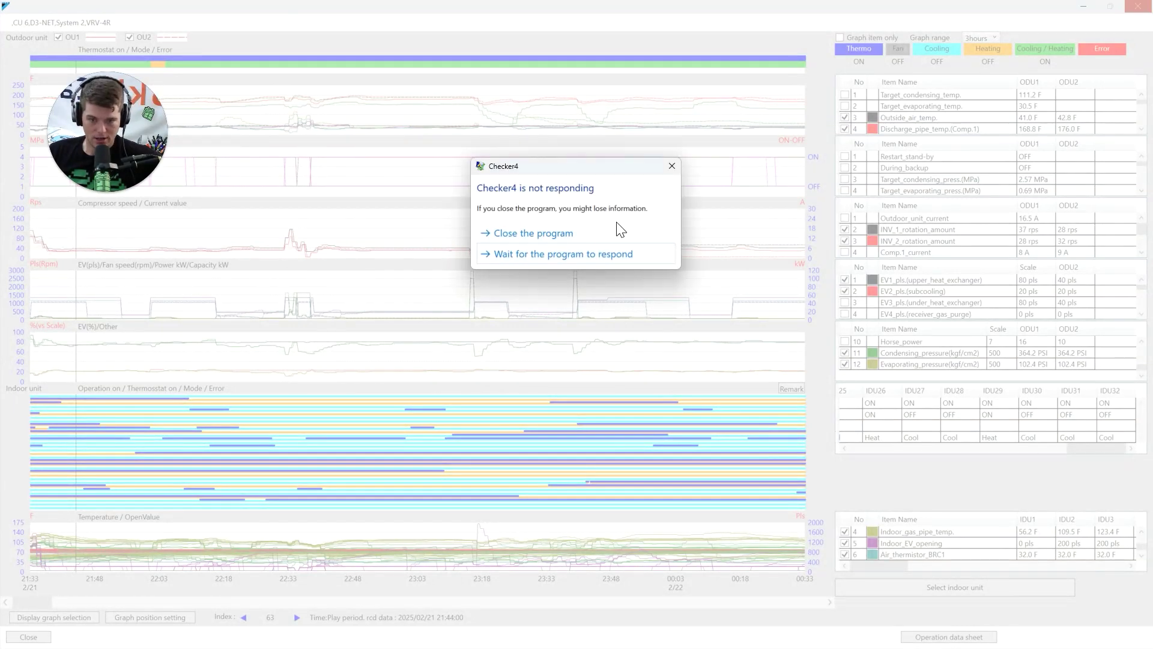
{"action": "left_click", "coordinate": [606, 234]}
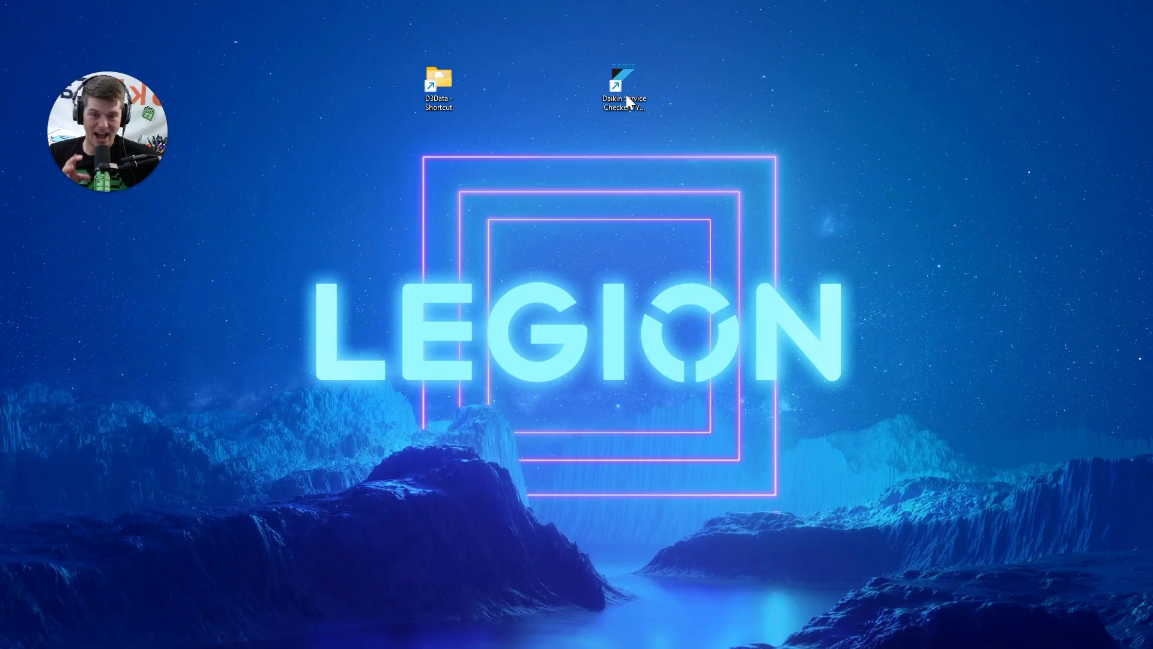
{"action": "double_click", "coordinate": [625, 96]}
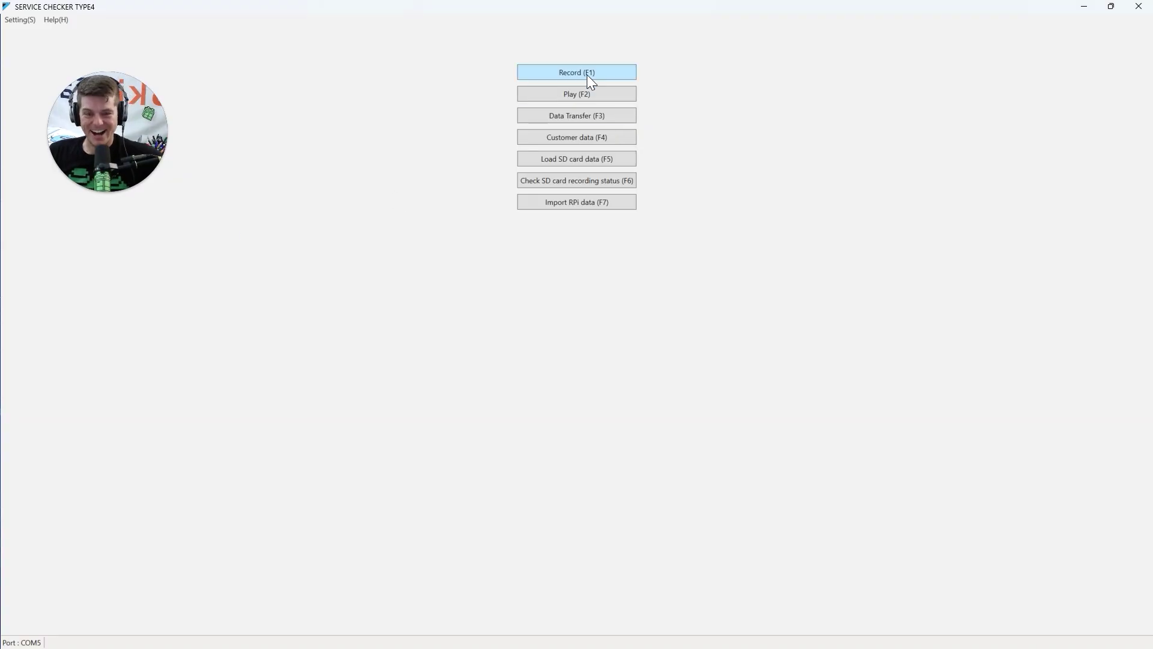
Go back to the main menu, open the recorded data list and select ACTS Normandy System2 (2022/12/21)
{"action": "left_click", "coordinate": [586, 94]}
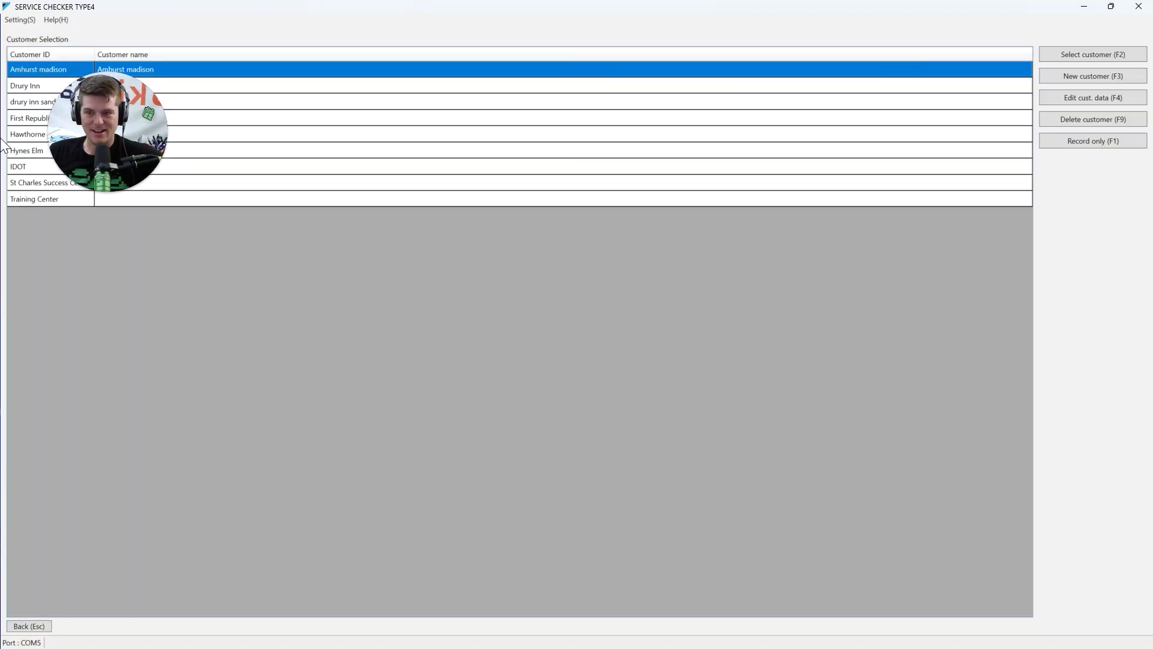
{"action": "left_click", "coordinate": [18, 626]}
{"action": "left_click", "coordinate": [616, 99]}
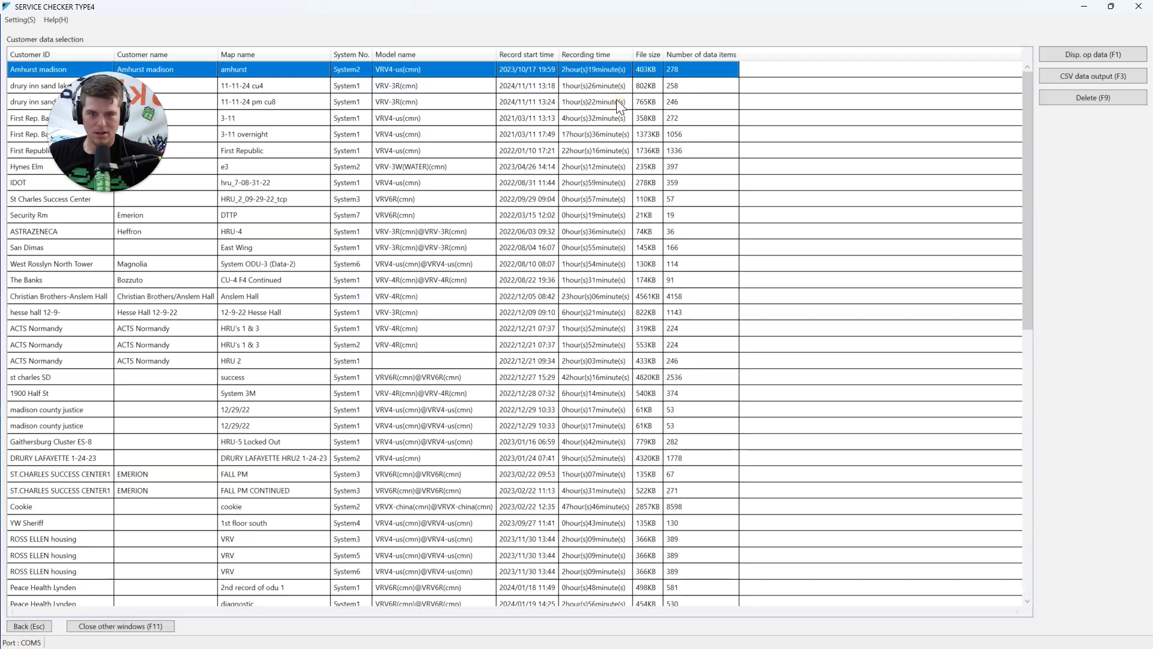
{"action": "scroll", "coordinate": [214, 391], "scroll_direction": "down", "scroll_amount": 10}
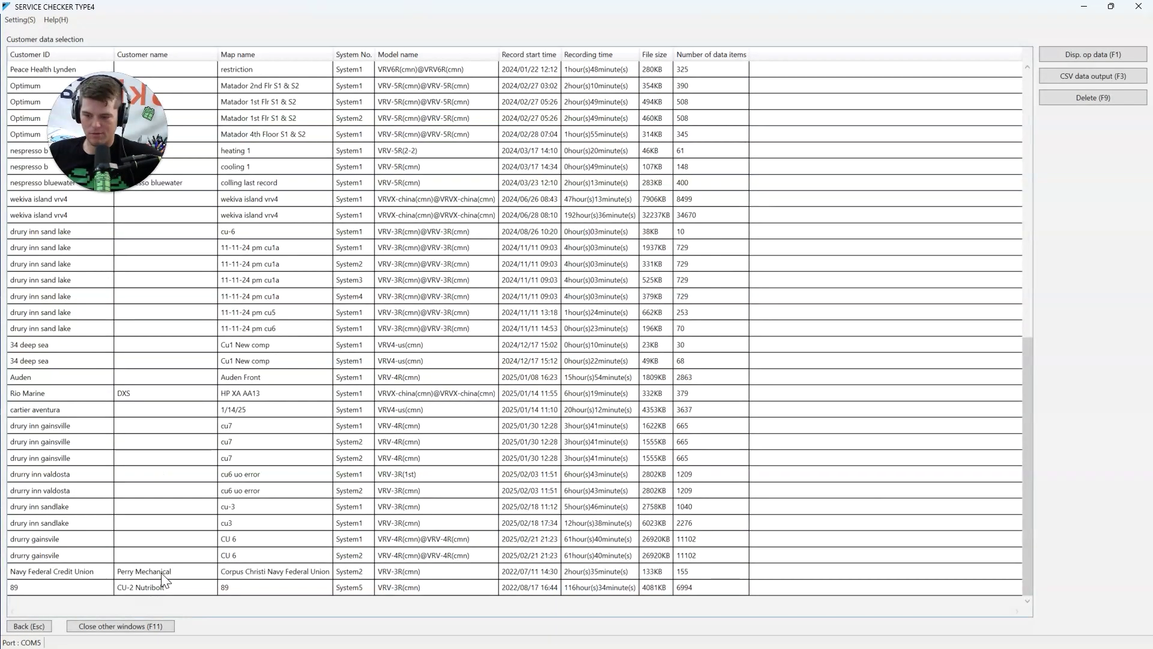
{"action": "scroll", "coordinate": [270, 534], "scroll_direction": "up", "scroll_amount": 9}
{"action": "scroll", "coordinate": [475, 514], "scroll_direction": "up", "scroll_amount": 3}
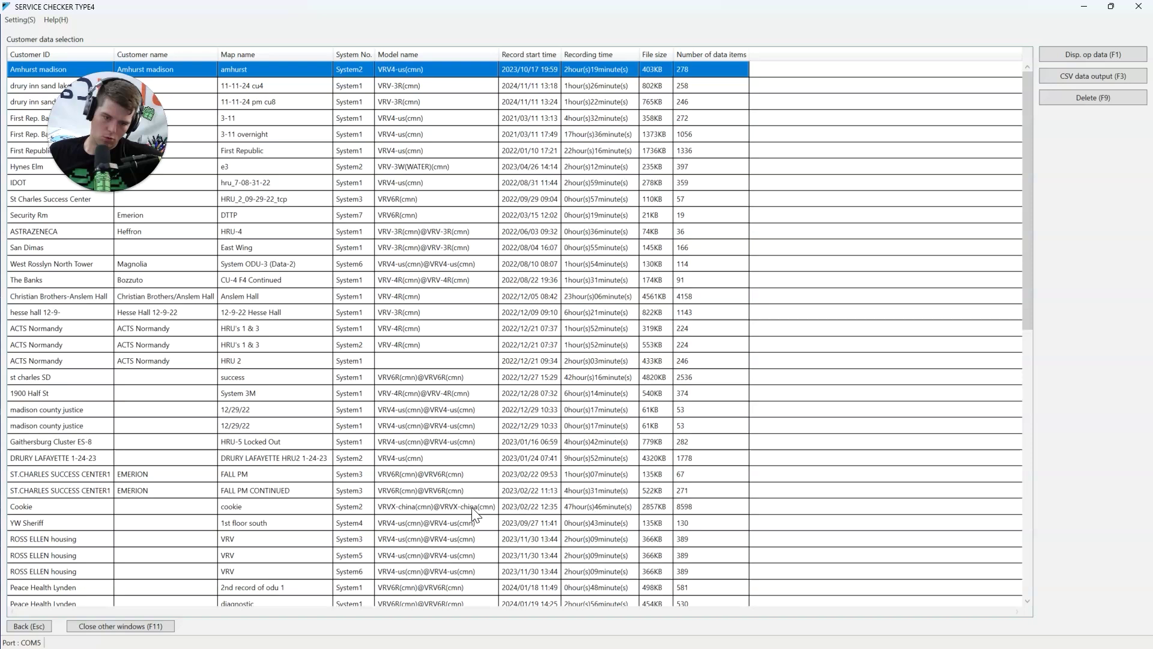
{"action": "left_click", "coordinate": [598, 344]}
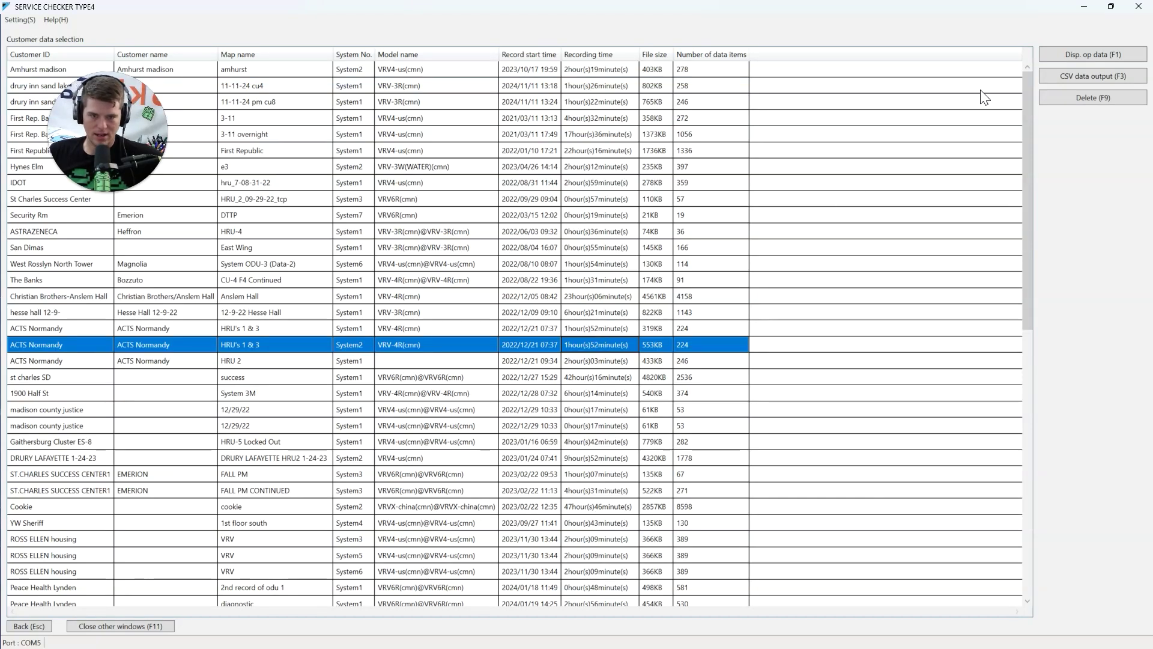
Show the recording's graphs maximized, keeping only Compressor speed, EV(pls) and EV(%) graphs
{"action": "left_click", "coordinate": [1098, 55]}
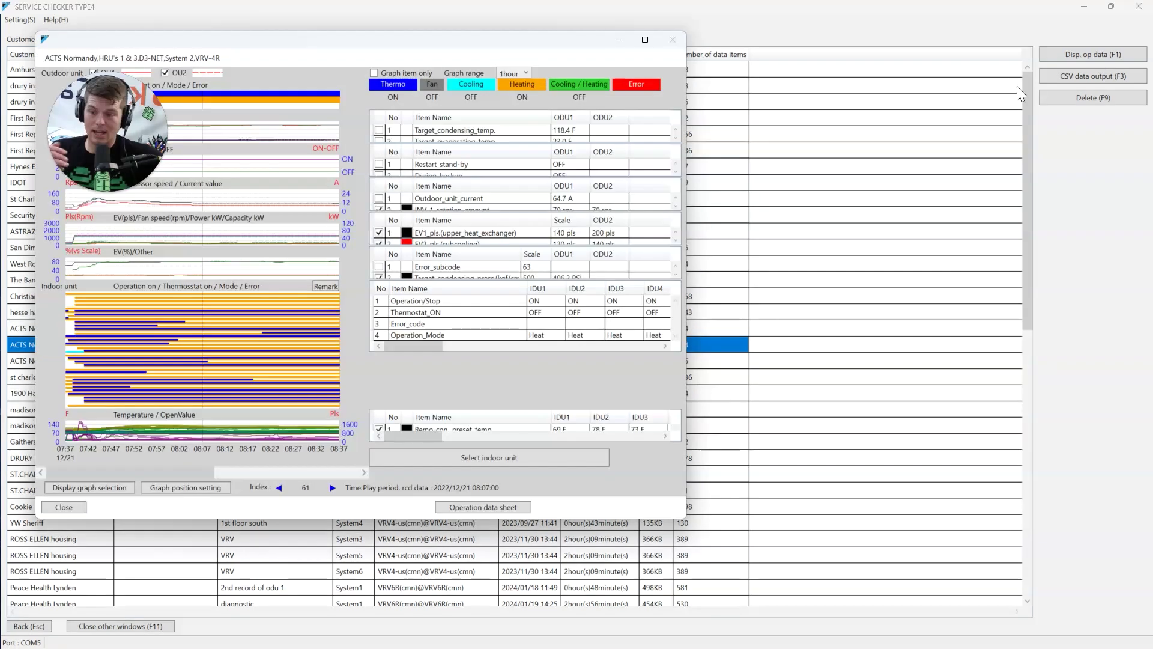
{"action": "left_click", "coordinate": [648, 41]}
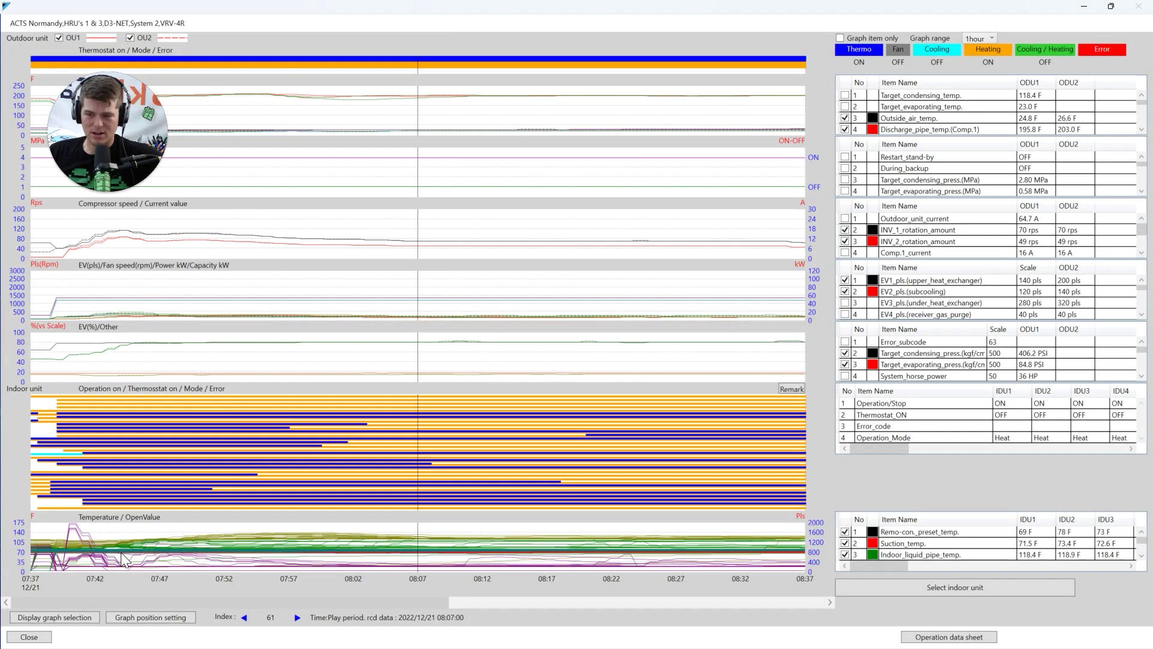
{"action": "left_click", "coordinate": [66, 618]}
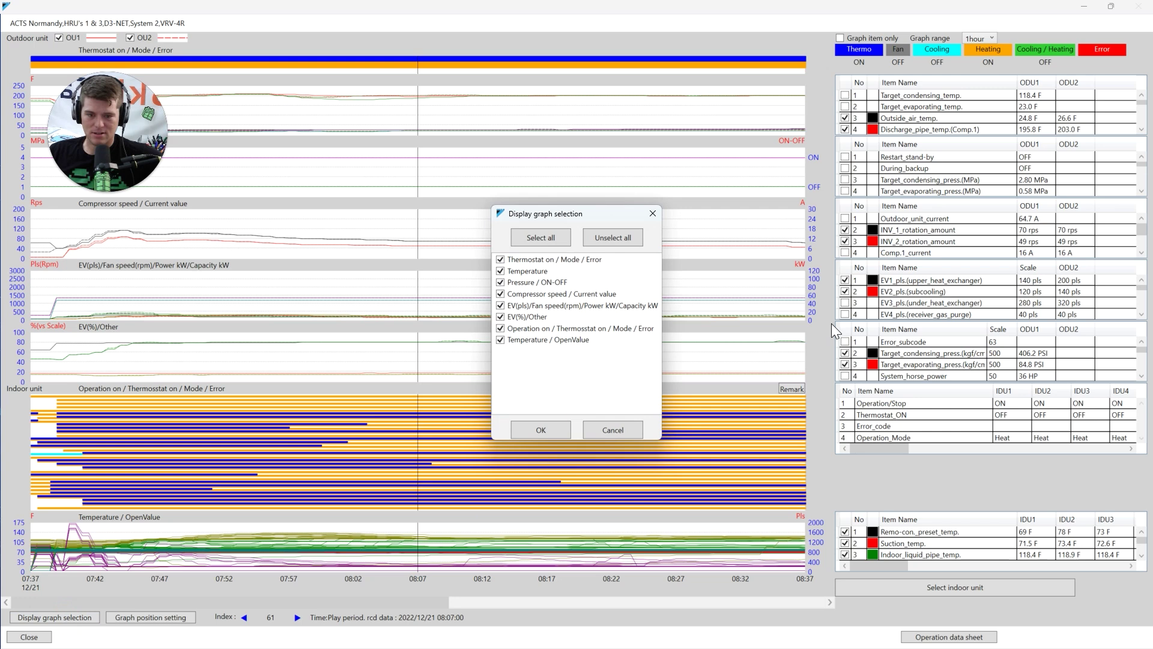
{"action": "left_click", "coordinate": [521, 340]}
{"action": "left_click", "coordinate": [523, 328]}
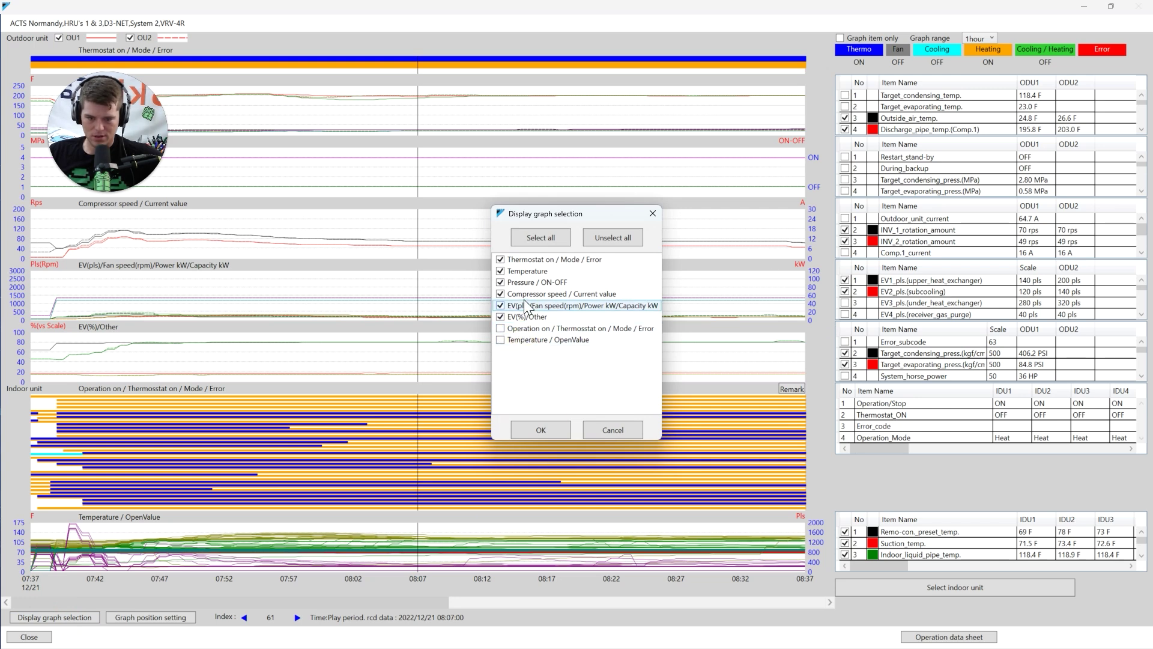
{"action": "left_click", "coordinate": [524, 293]}
{"action": "left_click", "coordinate": [523, 294]}
{"action": "left_click", "coordinate": [528, 283]}
{"action": "left_click", "coordinate": [528, 271]}
{"action": "left_click", "coordinate": [528, 259]}
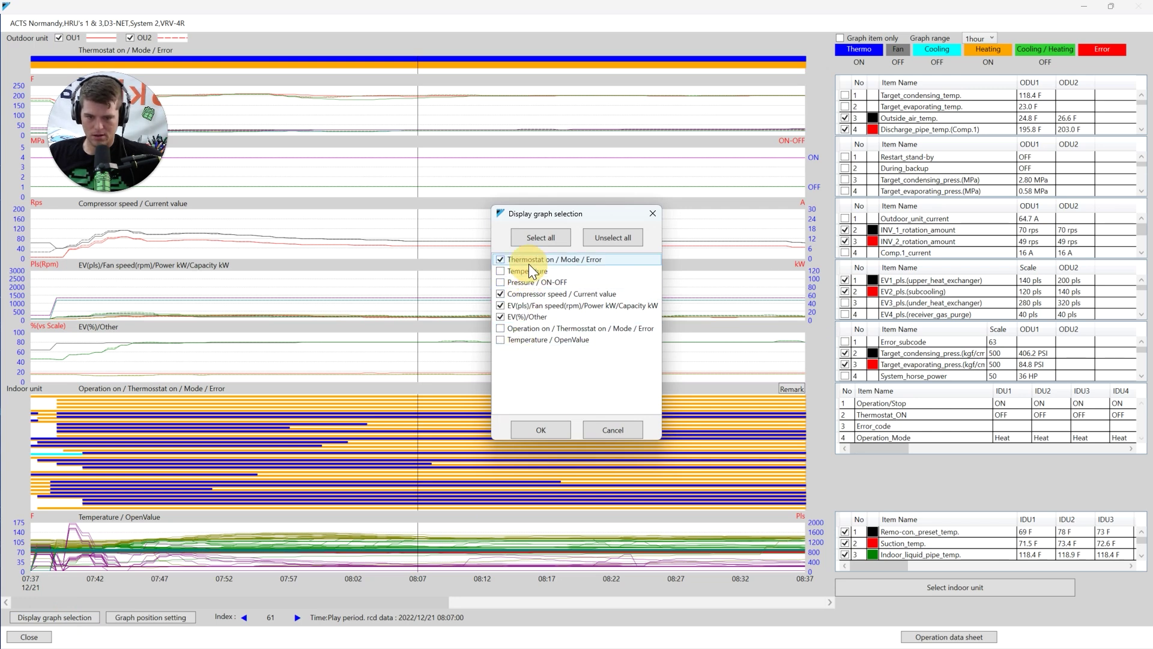
{"action": "left_click", "coordinate": [538, 429]}
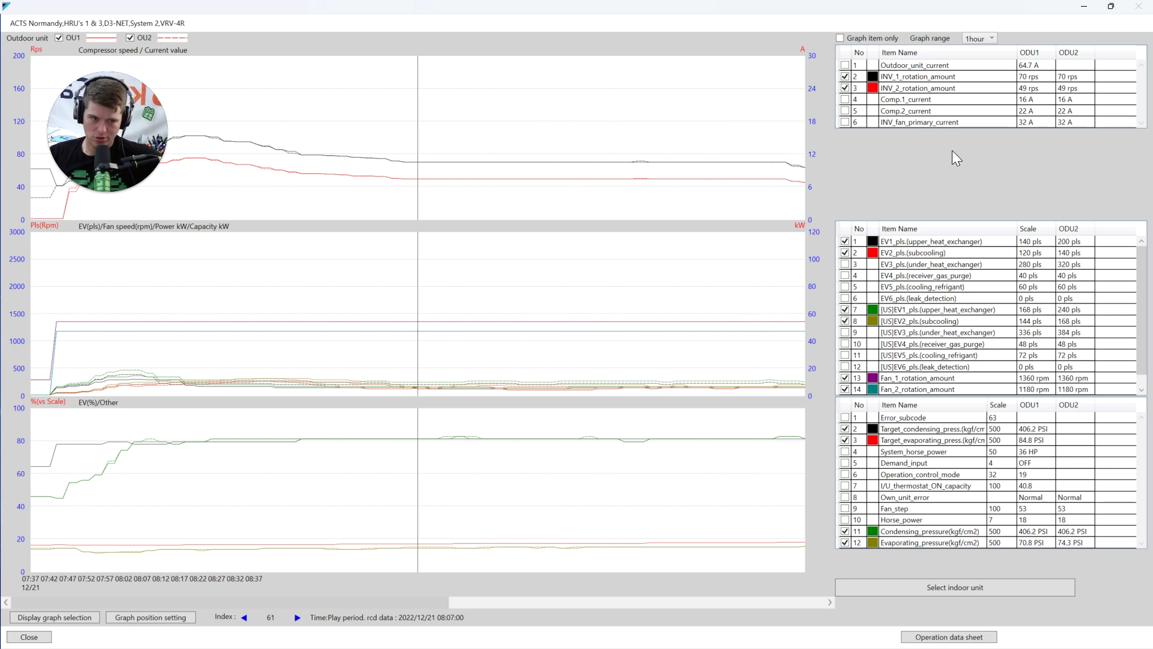
Select the valve table's ODU2 column and click the top graph, which hangs the program
{"action": "scroll", "coordinate": [980, 307], "scroll_direction": "down", "scroll_amount": 1}
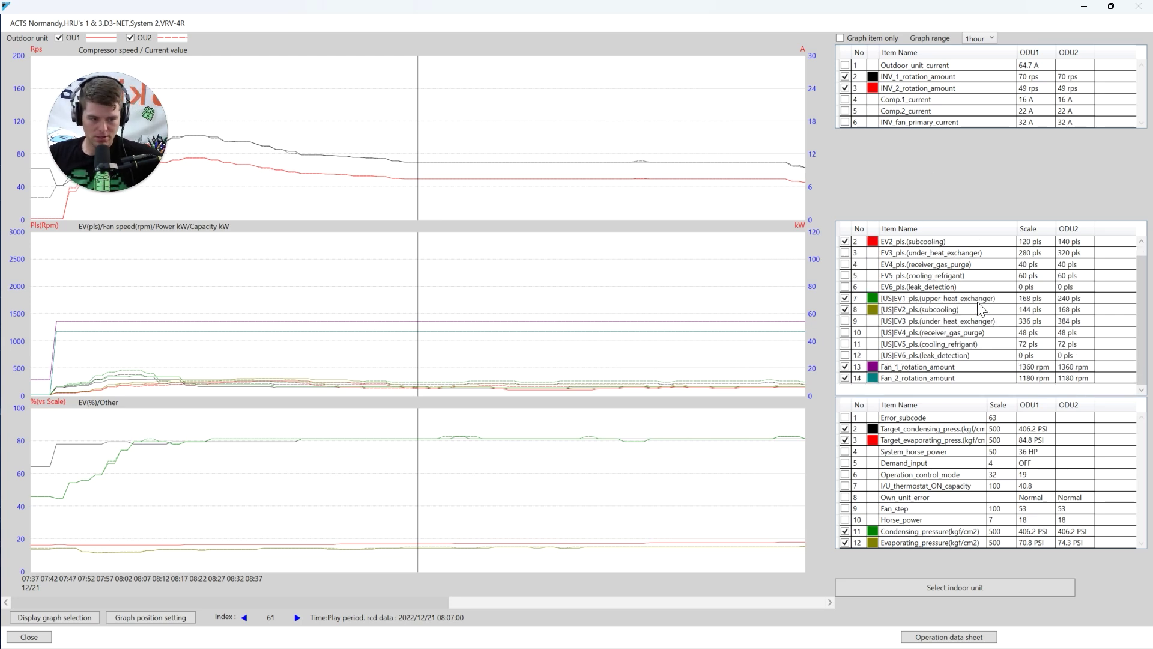
{"action": "scroll", "coordinate": [980, 307], "scroll_direction": "up", "scroll_amount": 1}
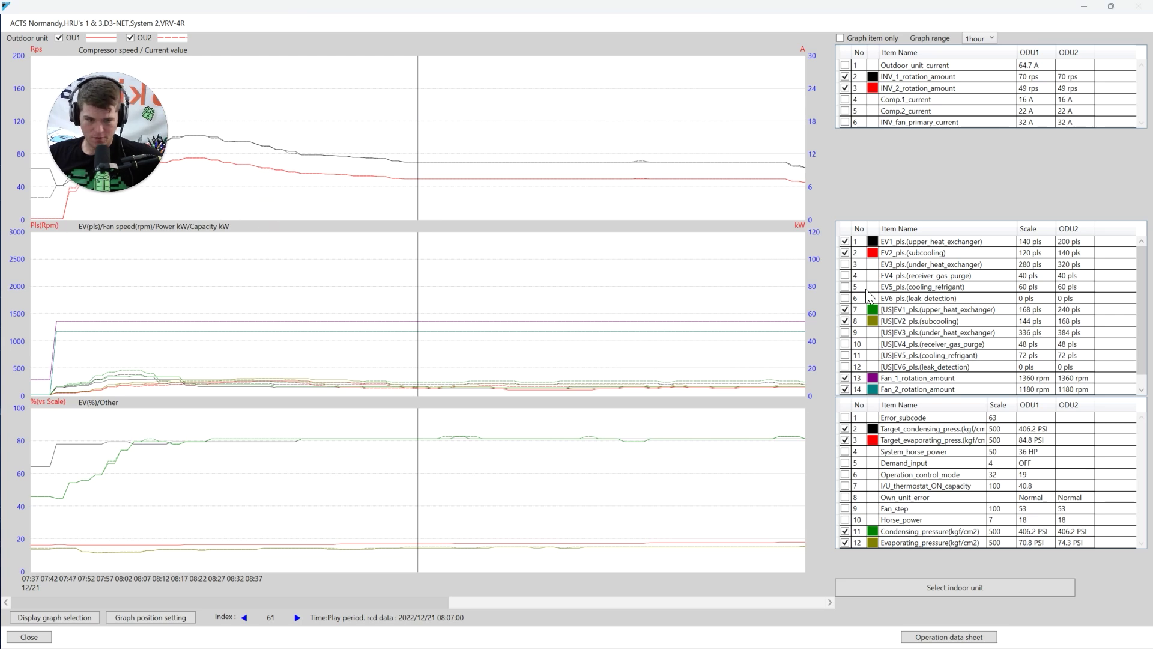
{"action": "left_click", "coordinate": [1075, 228]}
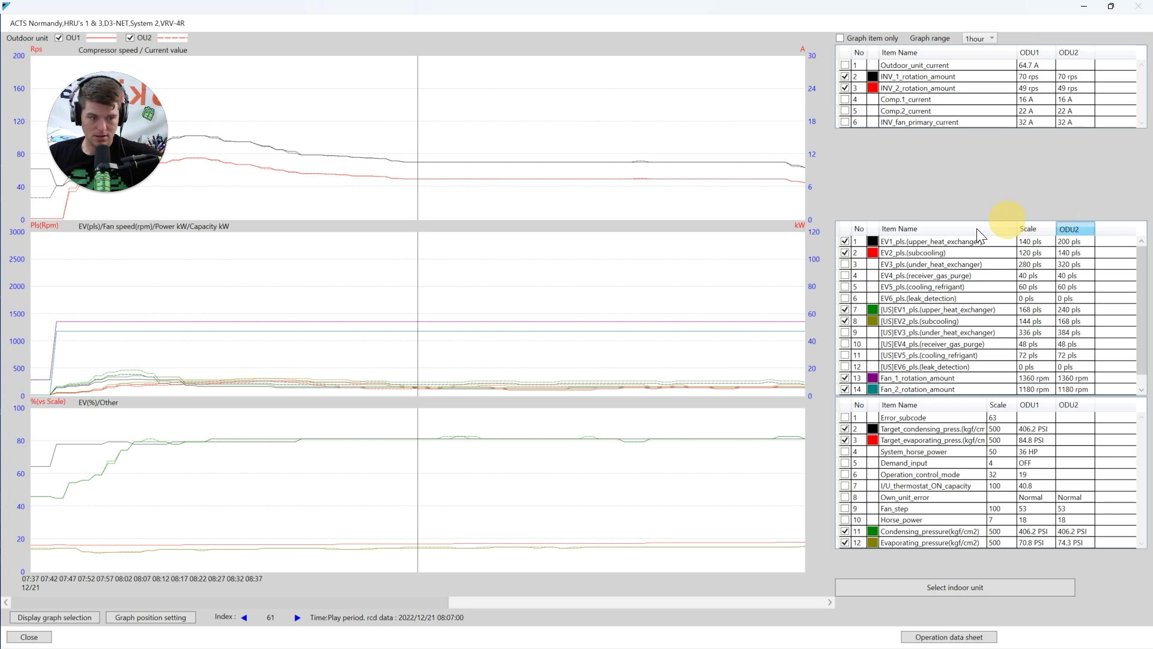
{"action": "mouse_move", "coordinate": [967, 209]}
{"action": "left_mouse_down"}
{"action": "mouse_move", "coordinate": [854, 318]}
{"action": "mouse_move", "coordinate": [982, 401]}
{"action": "mouse_move", "coordinate": [943, 228]}
{"action": "mouse_move", "coordinate": [912, 234]}
{"action": "left_mouse_up"}
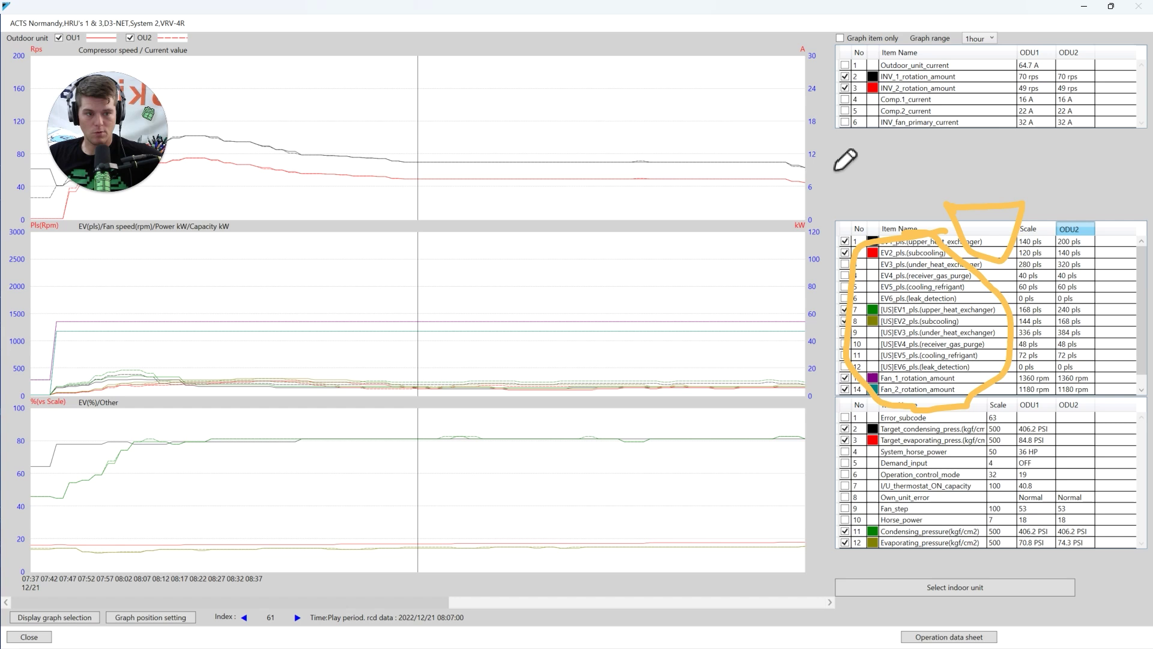
{"action": "key", "text": "Escape"}
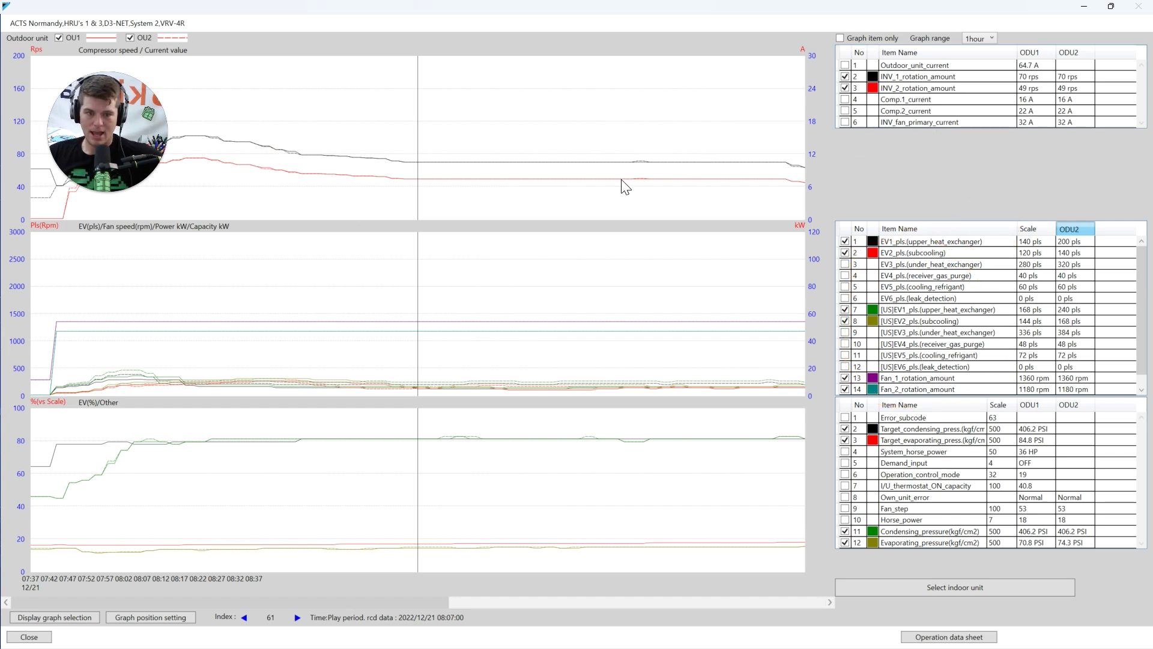
{"action": "left_click", "coordinate": [487, 160]}
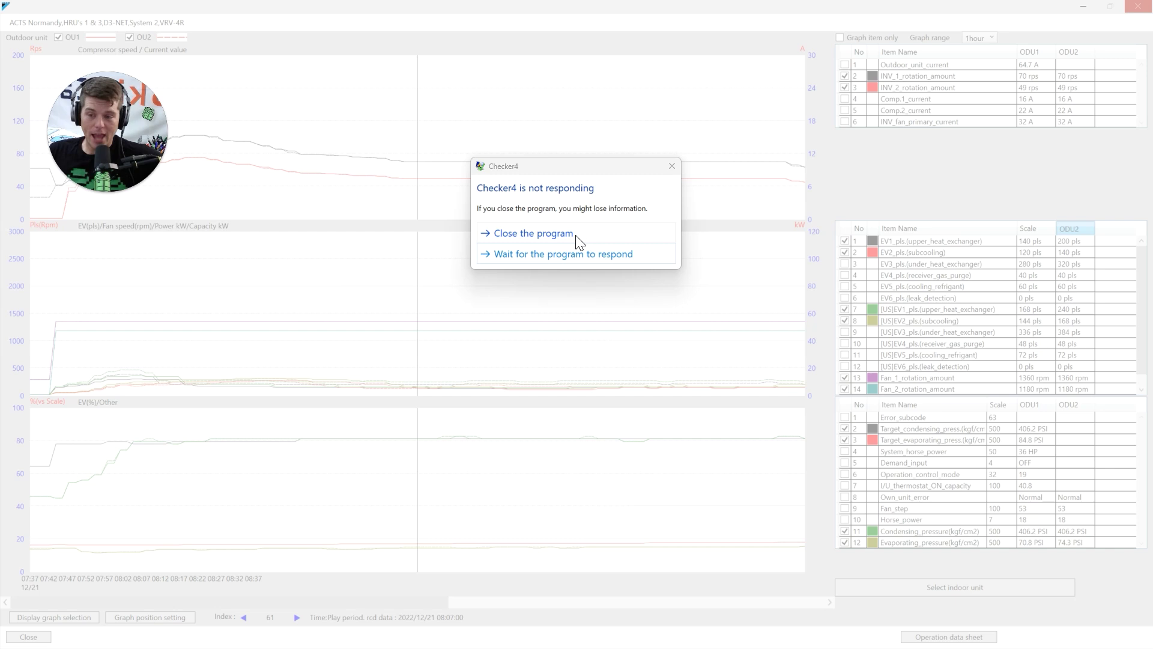
Force-close the unresponsive program and relaunch Service Checker from the desktop shortcut
{"action": "left_click", "coordinate": [575, 235]}
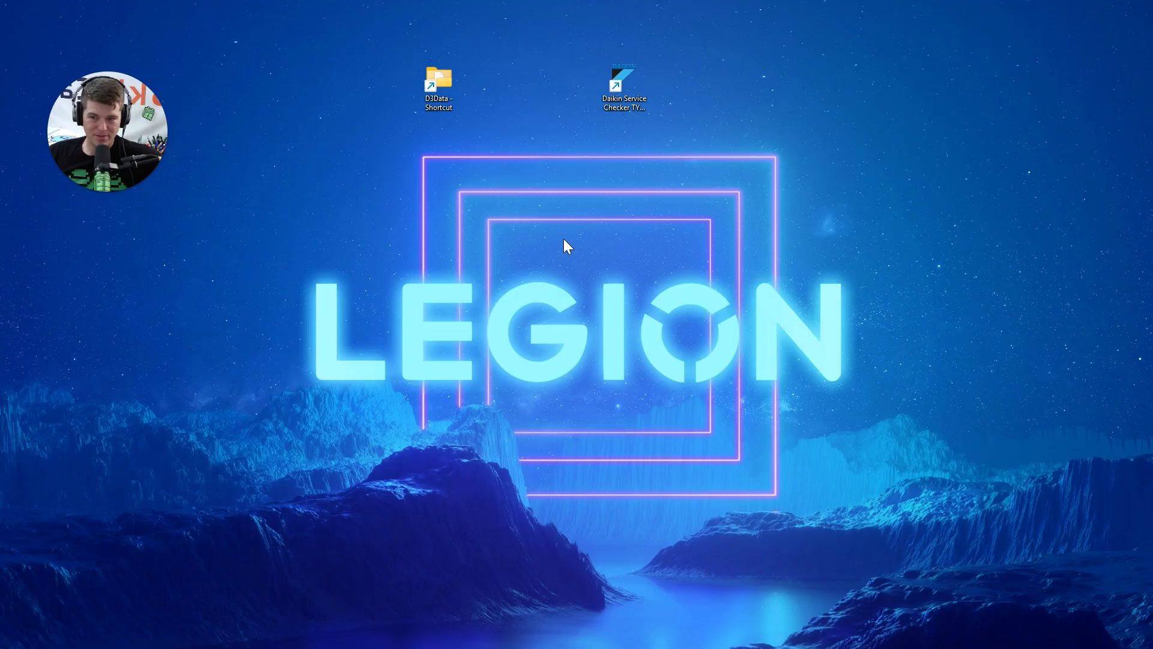
{"action": "left_click", "coordinate": [621, 100]}
{"action": "double_click", "coordinate": [622, 108]}
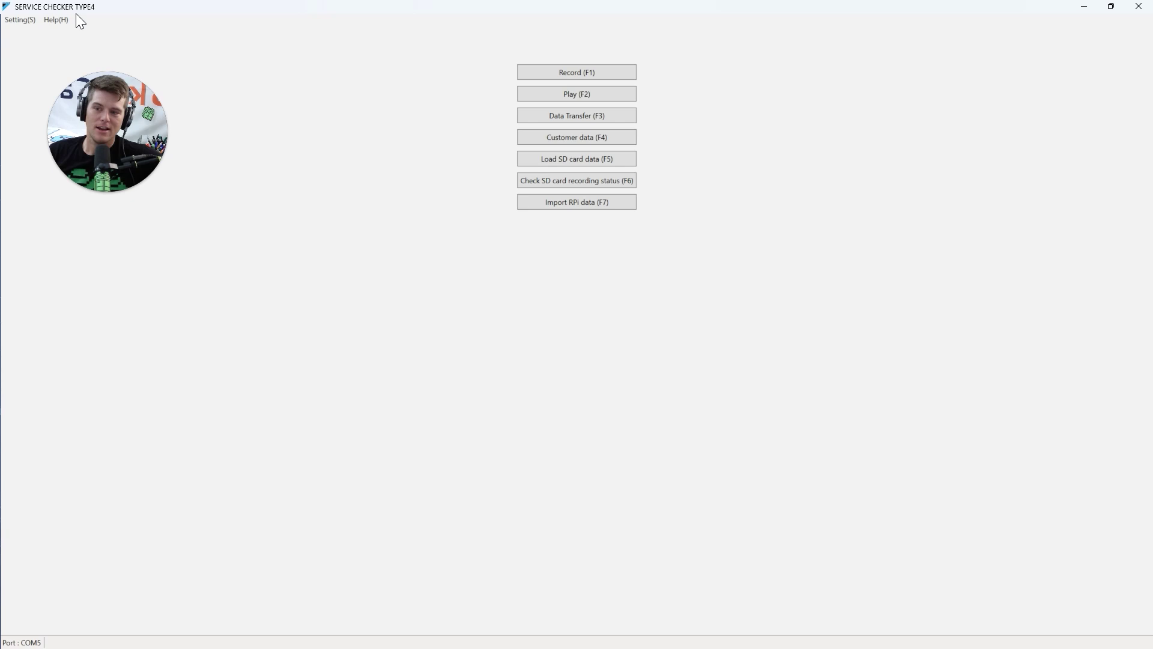
Switch the graph display to Standard view under Setting > Show graph
{"action": "left_click", "coordinate": [11, 20]}
{"action": "mouse_move", "coordinate": [70, 85]}
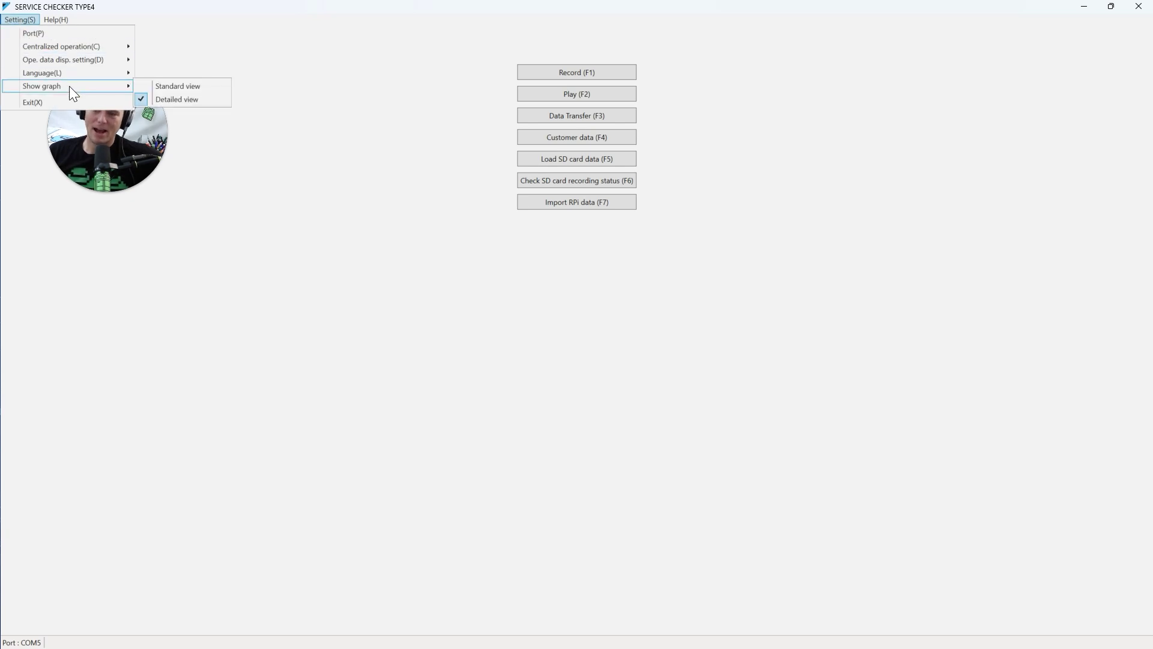
{"action": "left_click", "coordinate": [161, 89]}
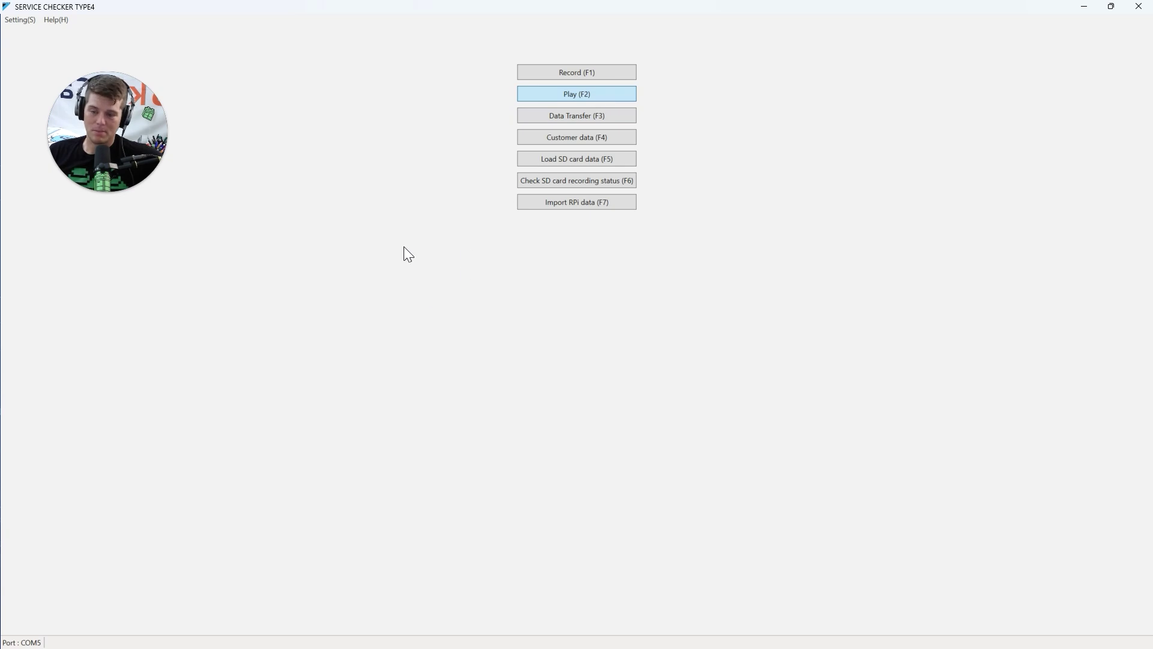
Display operation data for the Gaithersburg Cluster ES-8 HRU-5 Locked Out recording
{"action": "key", "text": "F4"}
{"action": "left_click", "coordinate": [357, 427]}
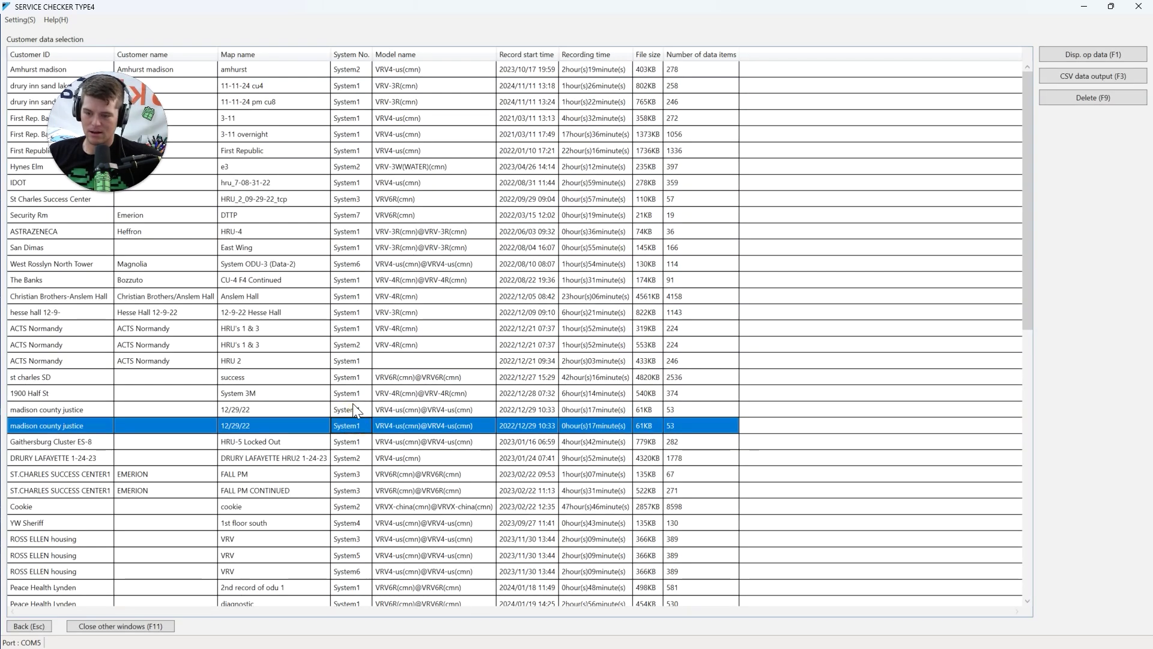
{"action": "left_click", "coordinate": [594, 444]}
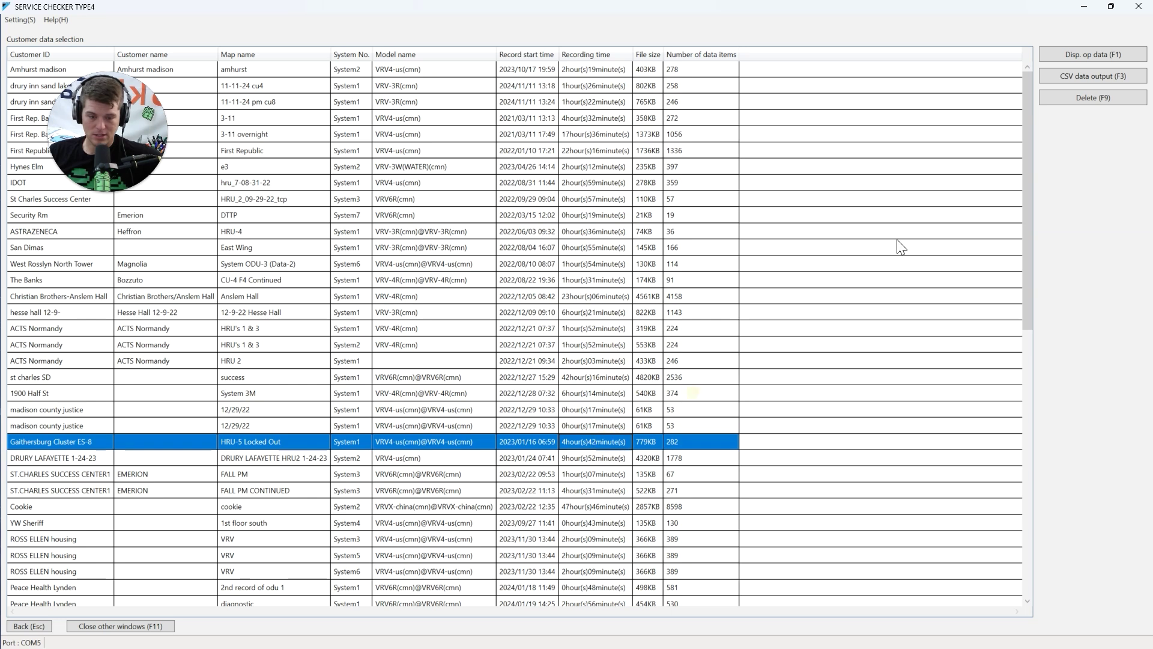
{"action": "left_click", "coordinate": [1090, 54]}
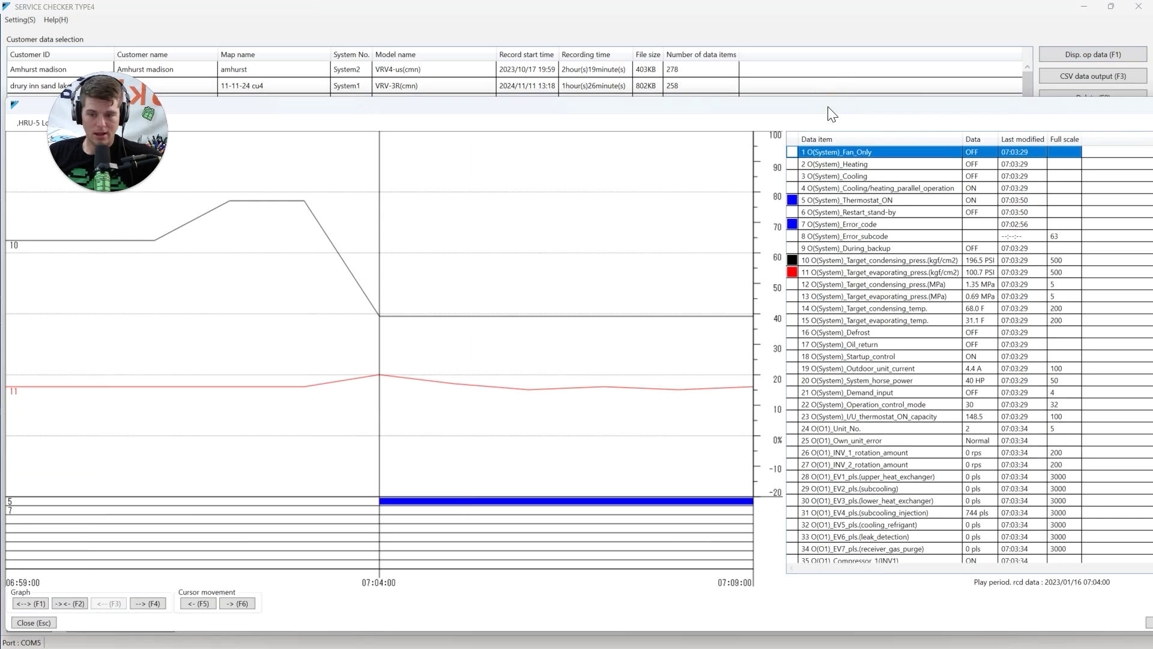
Maximize the HRU-5 Locked Out graph window and scroll the data-item table down and back up
{"action": "left_click_drag", "start_coordinate": [831, 103], "coordinate": [825, 2]}
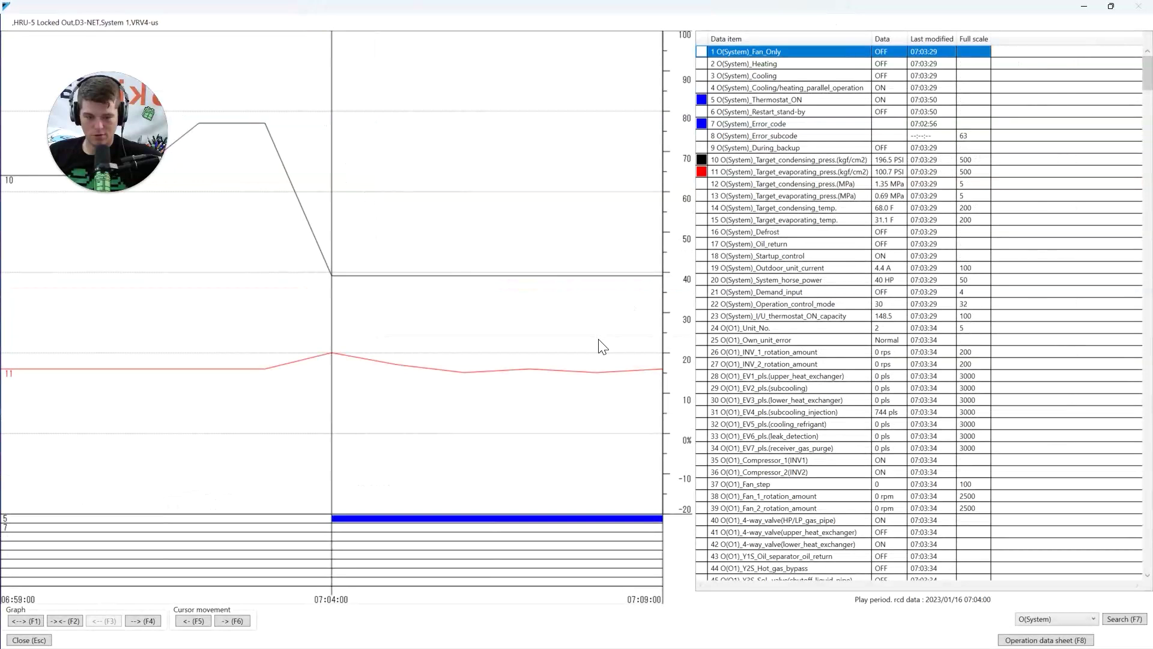
{"action": "scroll", "coordinate": [862, 308], "scroll_direction": "down", "scroll_amount": 4}
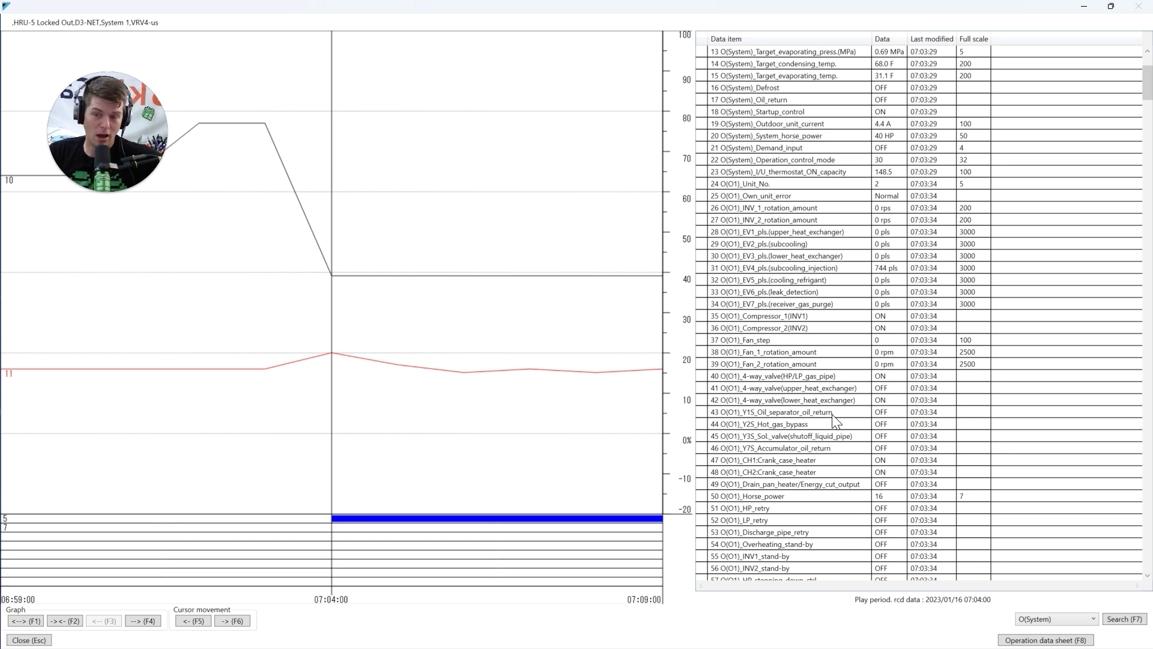
{"action": "scroll", "coordinate": [895, 454], "scroll_direction": "down", "scroll_amount": 9}
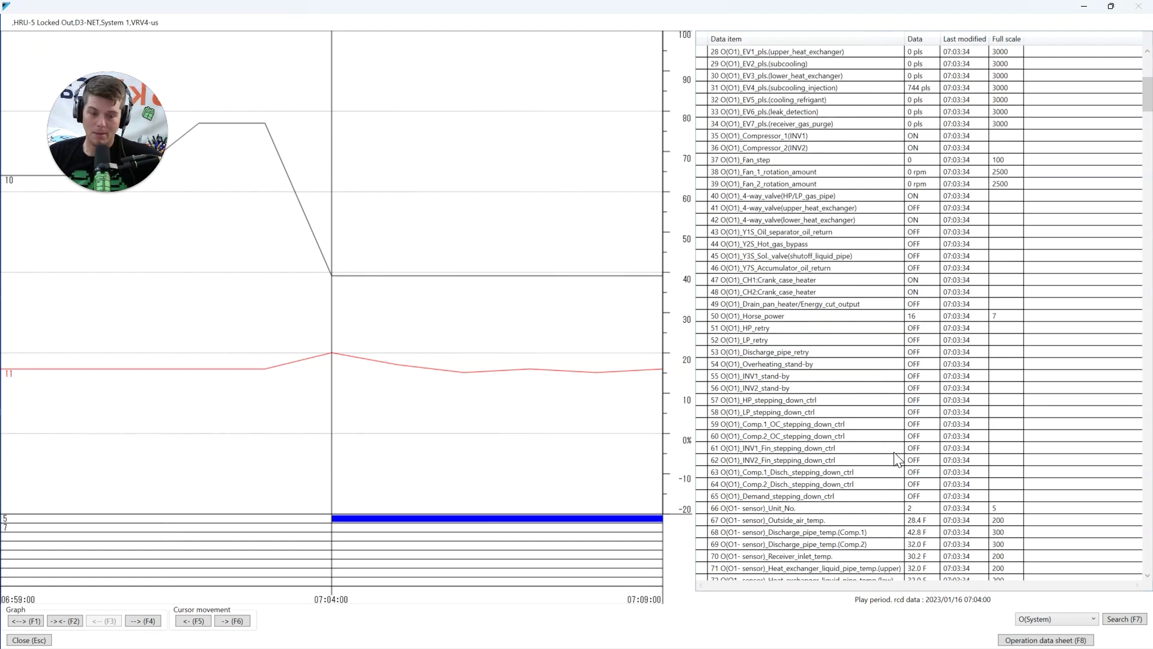
{"action": "scroll", "coordinate": [895, 456], "scroll_direction": "down", "scroll_amount": 16}
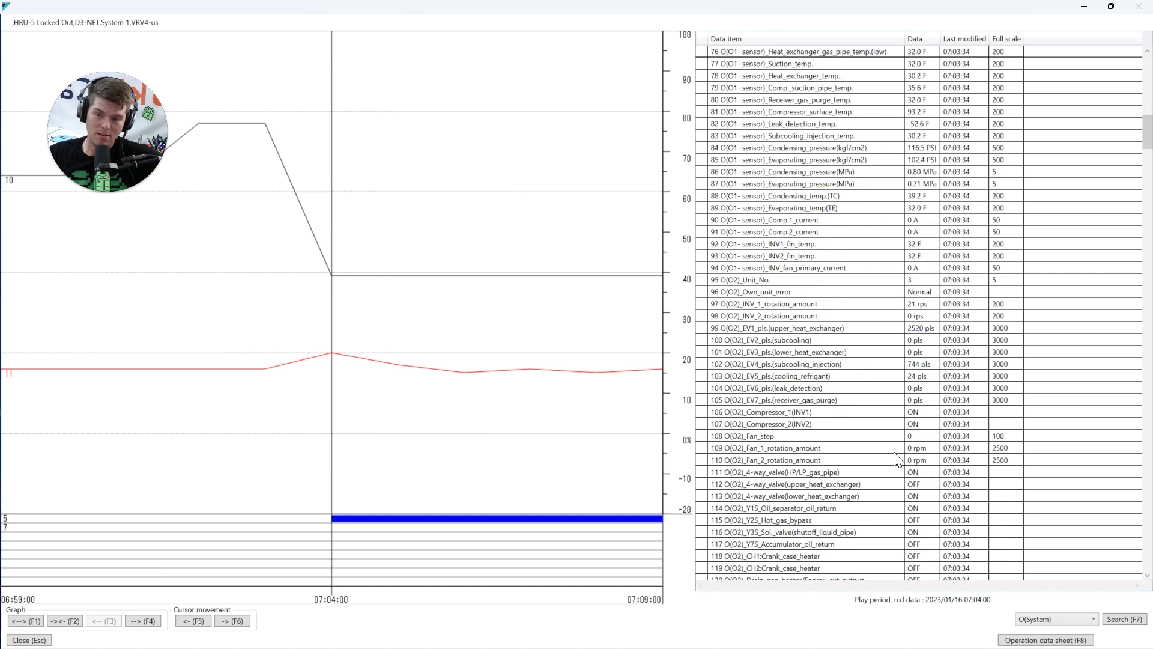
{"action": "scroll", "coordinate": [898, 460], "scroll_direction": "down", "scroll_amount": 2}
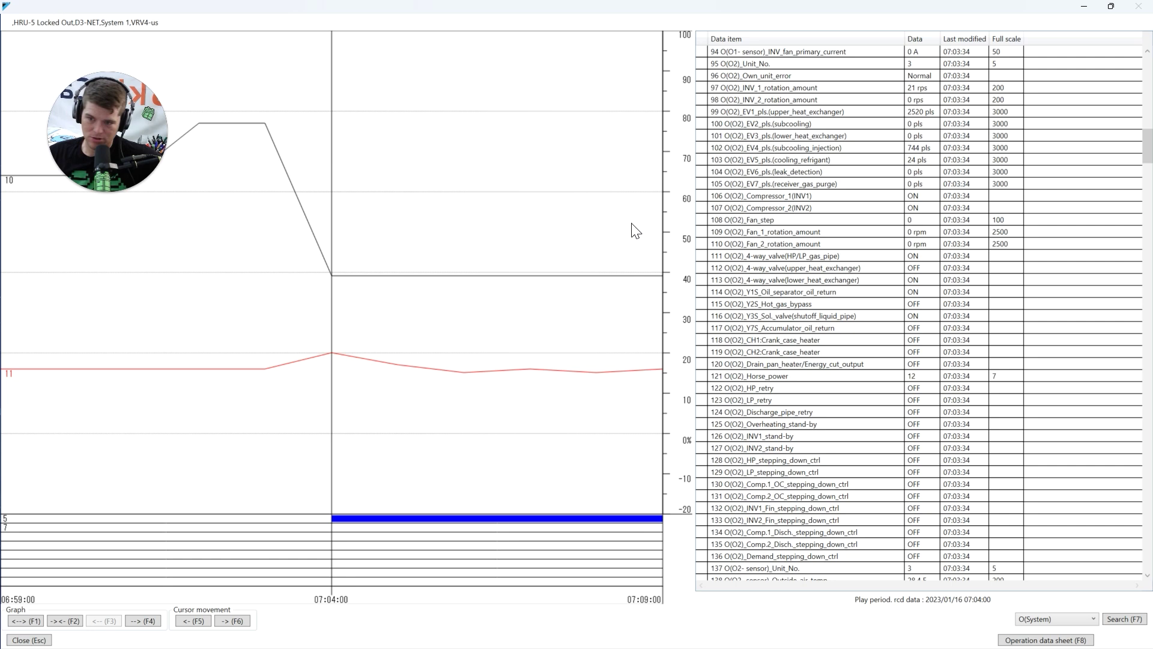
{"action": "scroll", "coordinate": [806, 304], "scroll_direction": "up", "scroll_amount": 11}
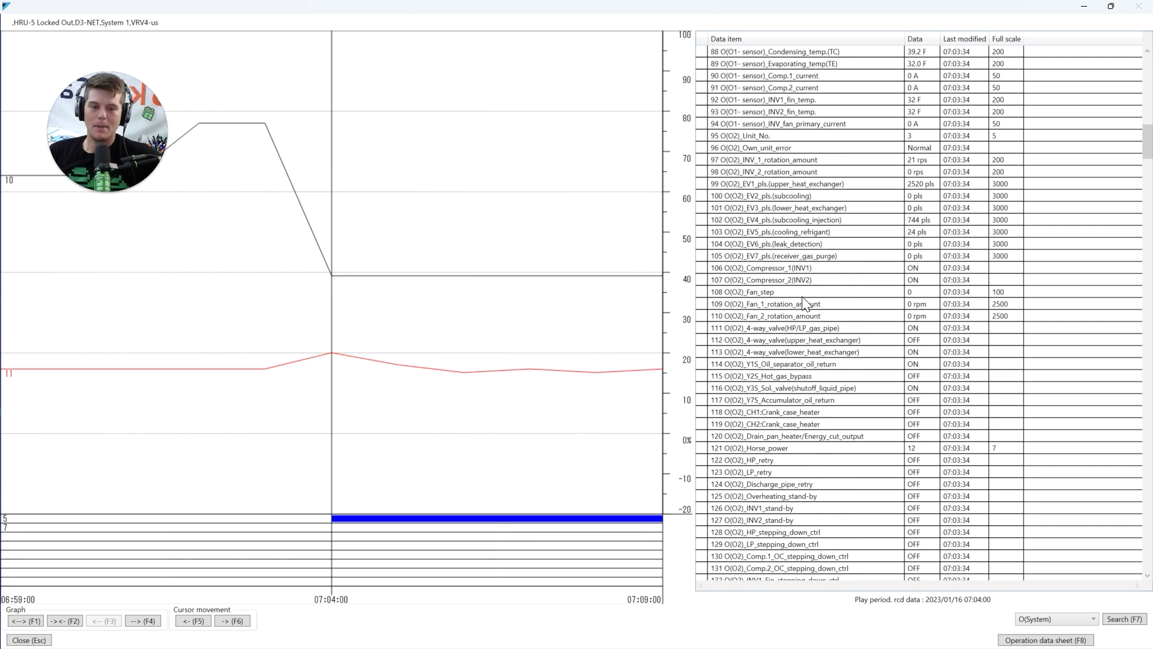